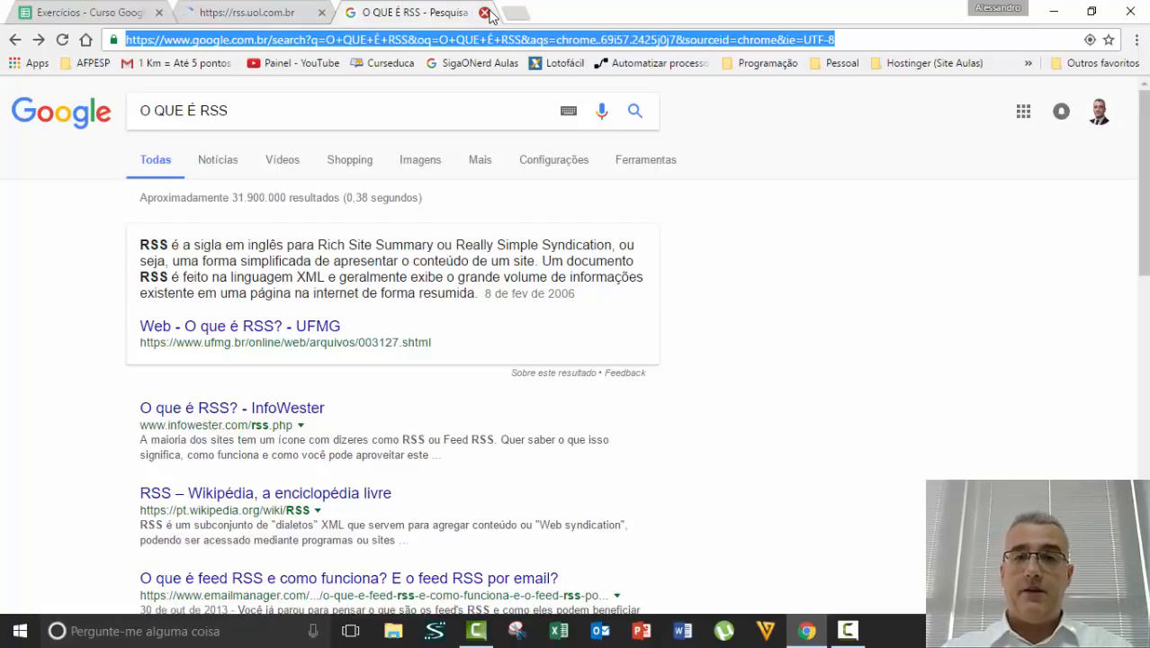
- Close the Google search results page and look through the list of RSS channels on rss.uol.com.br
left_click(485, 13)
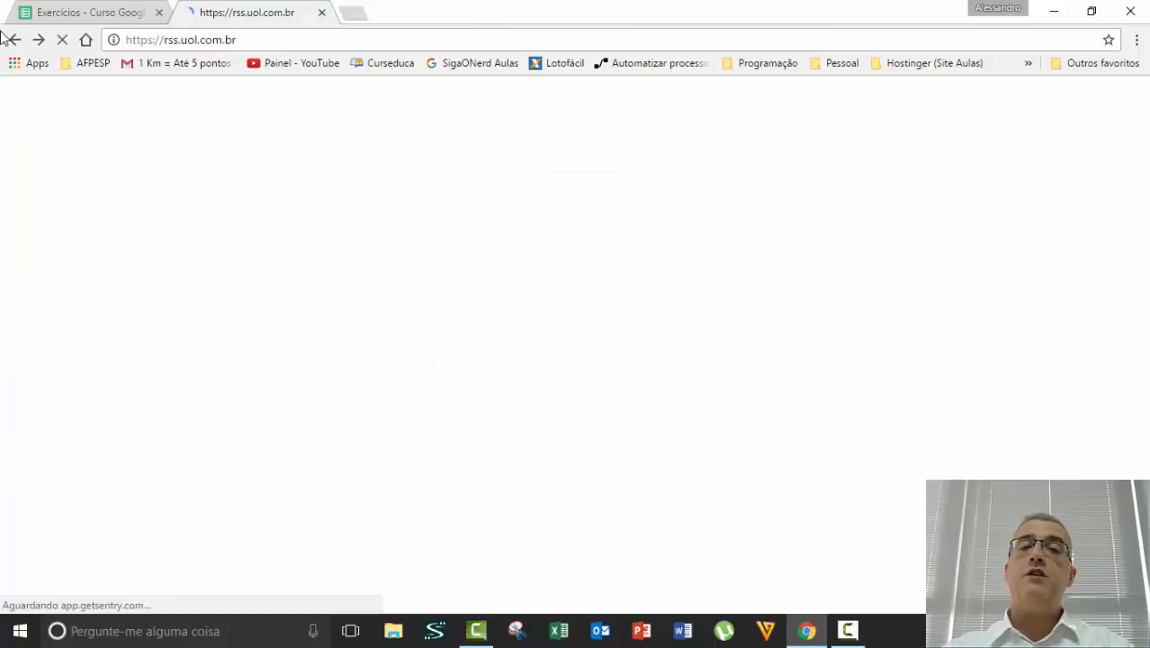
left_click_drag(252, 40, 3, 38)
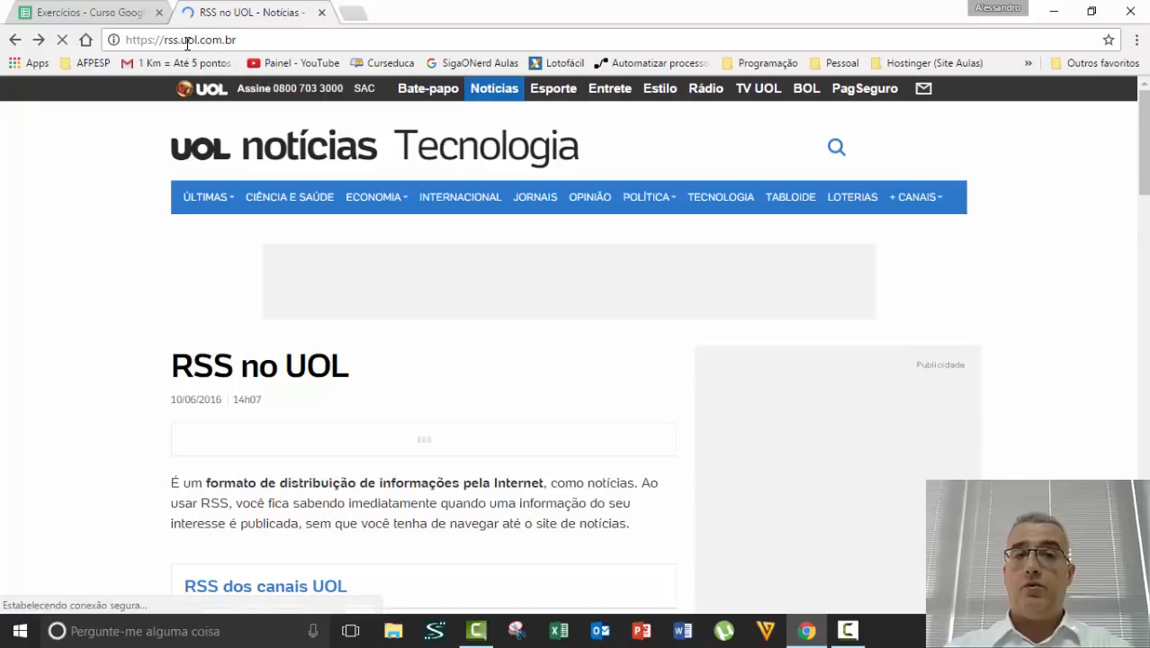
scroll(408, 310, "down", 4)
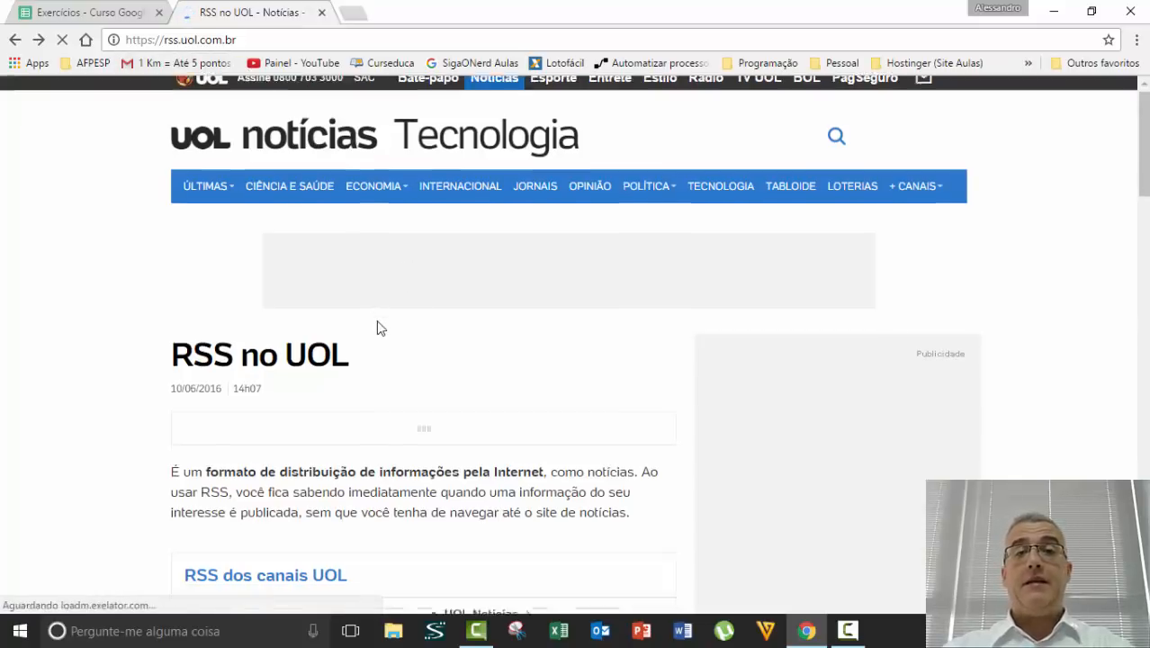
scroll(406, 306, "down", 2)
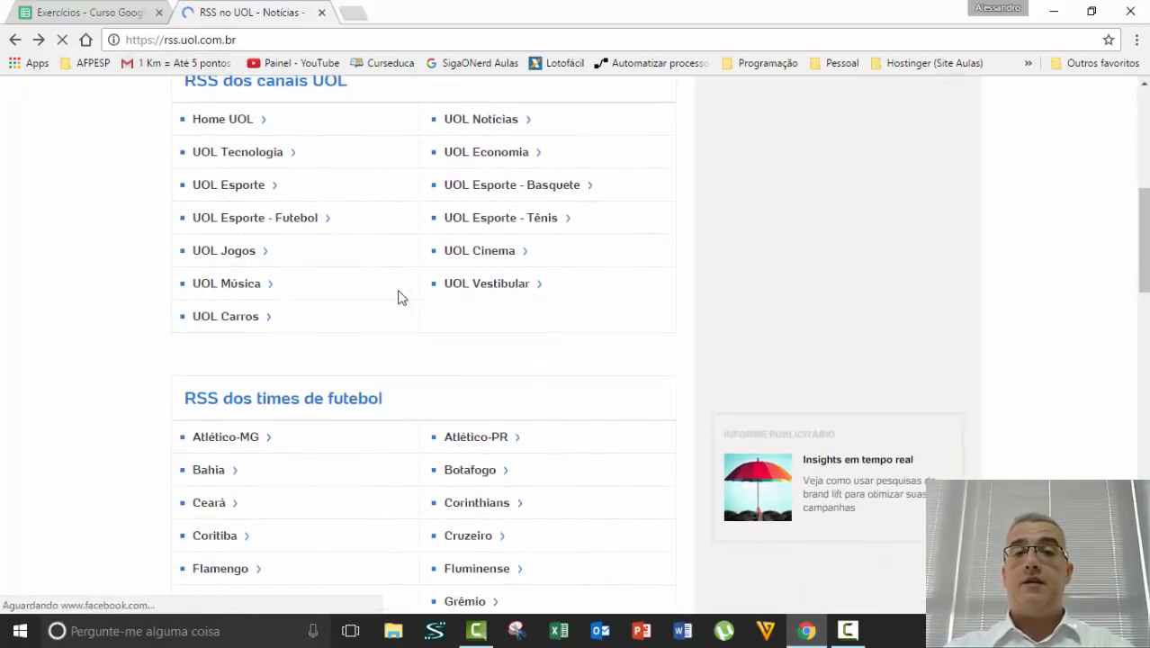
left_click(484, 126)
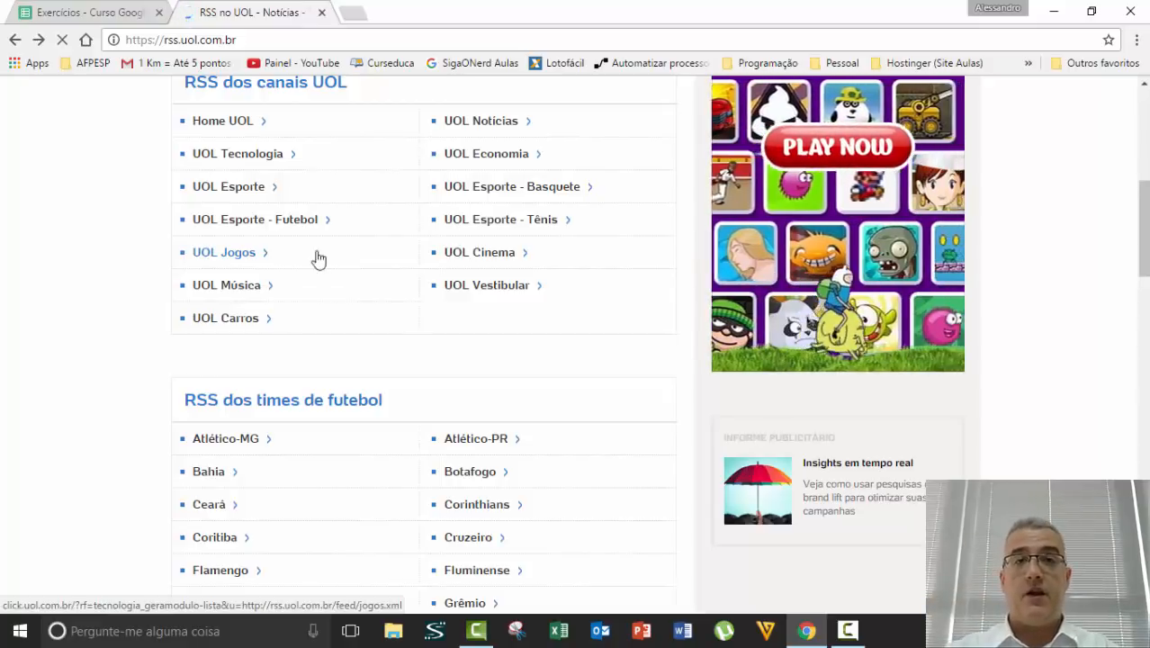
- Return to the course spreadsheet and begin an =IMPORTFEED( formula in cell B12 of the Função IMPORTFEED sheet
left_click(139, 20)
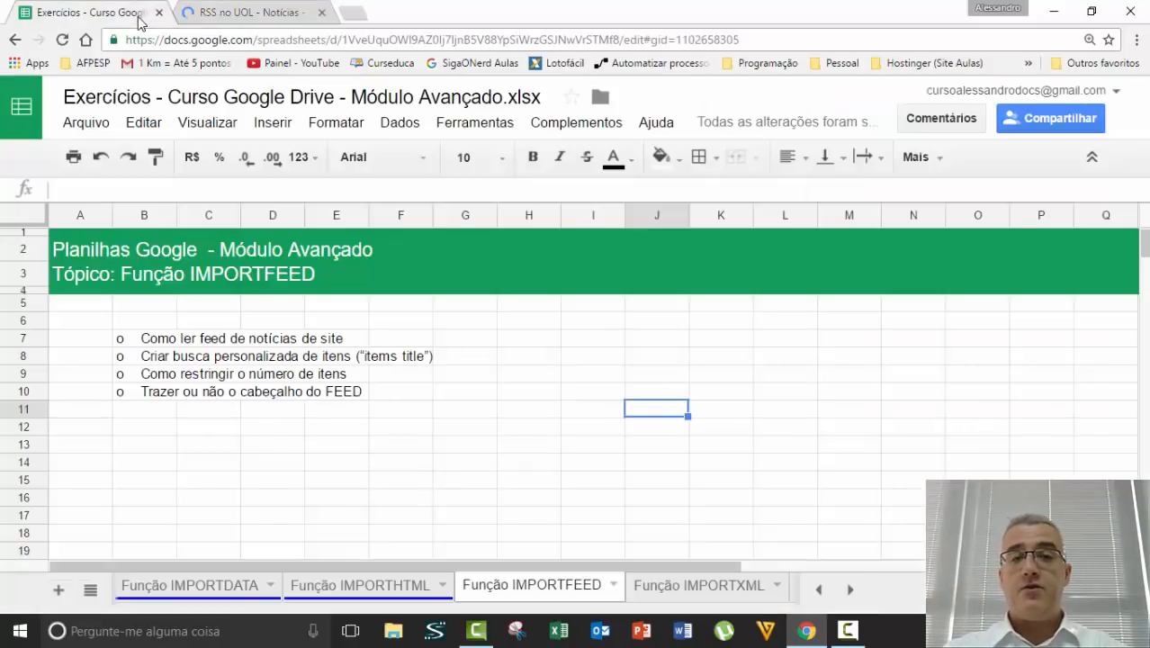
left_click(261, 428)
left_click(166, 433)
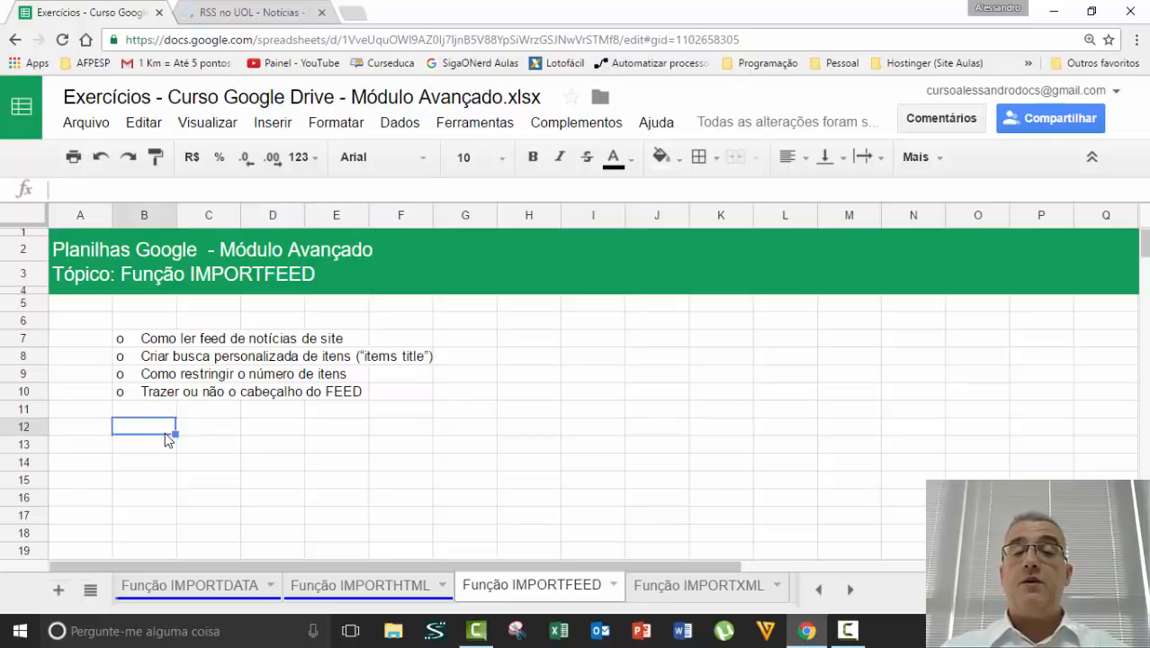
type("=IMPOR")
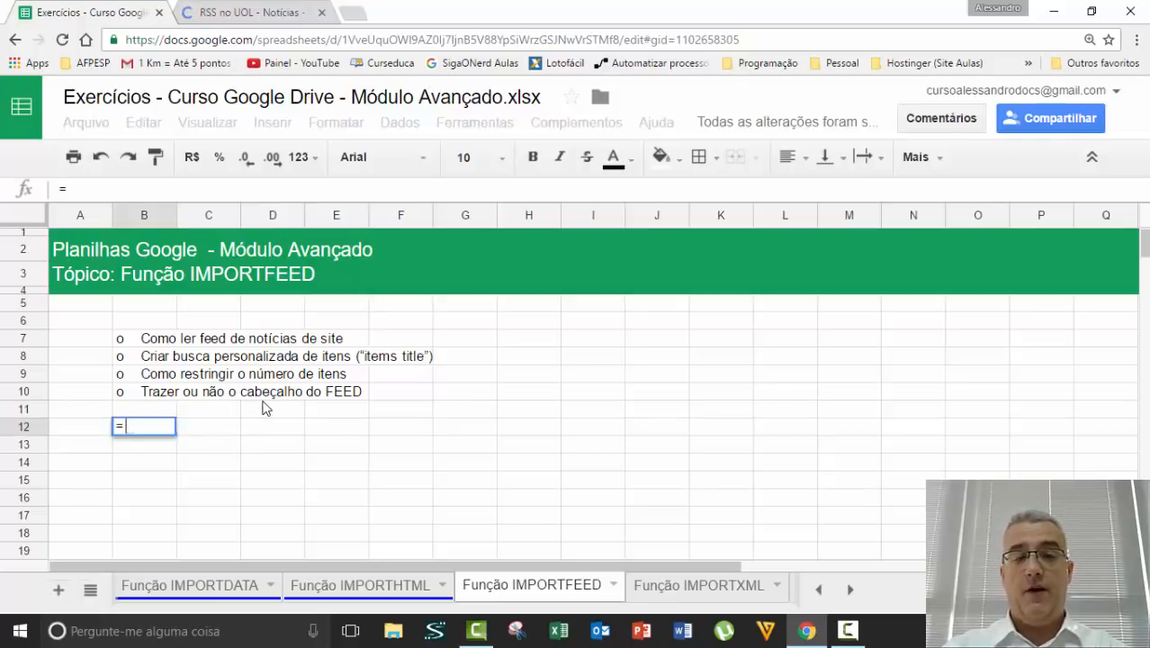
type("TFEED(")
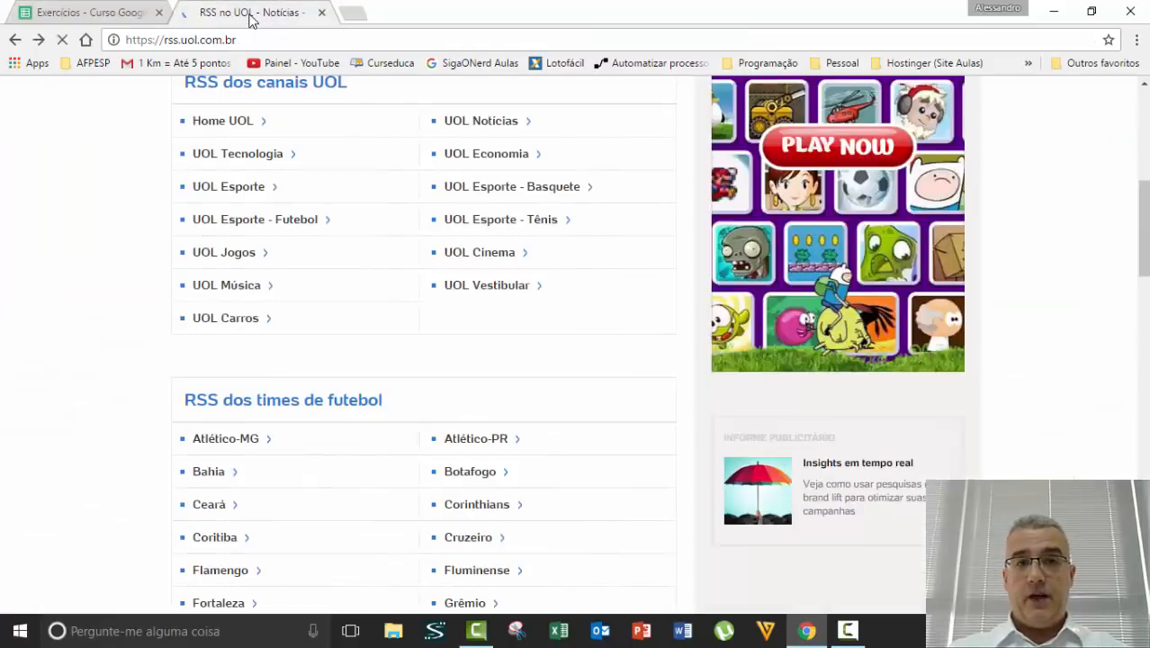
- Open the UOL Notícias feed from the UOL RSS page and copy its address, rss.uol.com.br/feed/noticias.xml
left_click(252, 16)
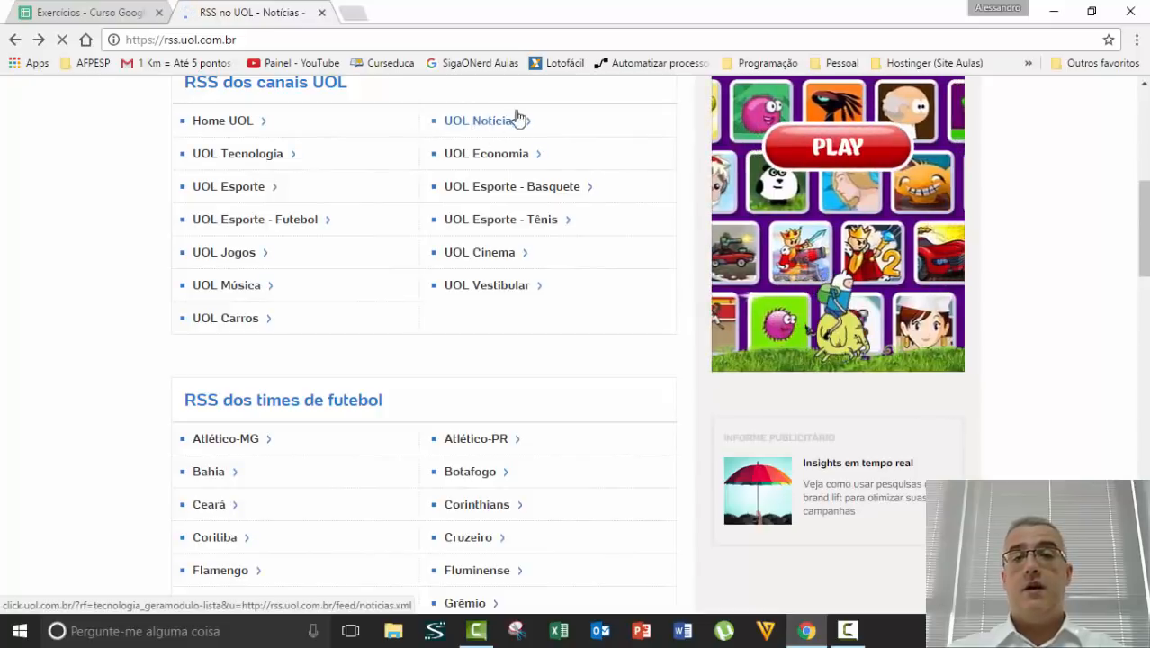
left_click(515, 120)
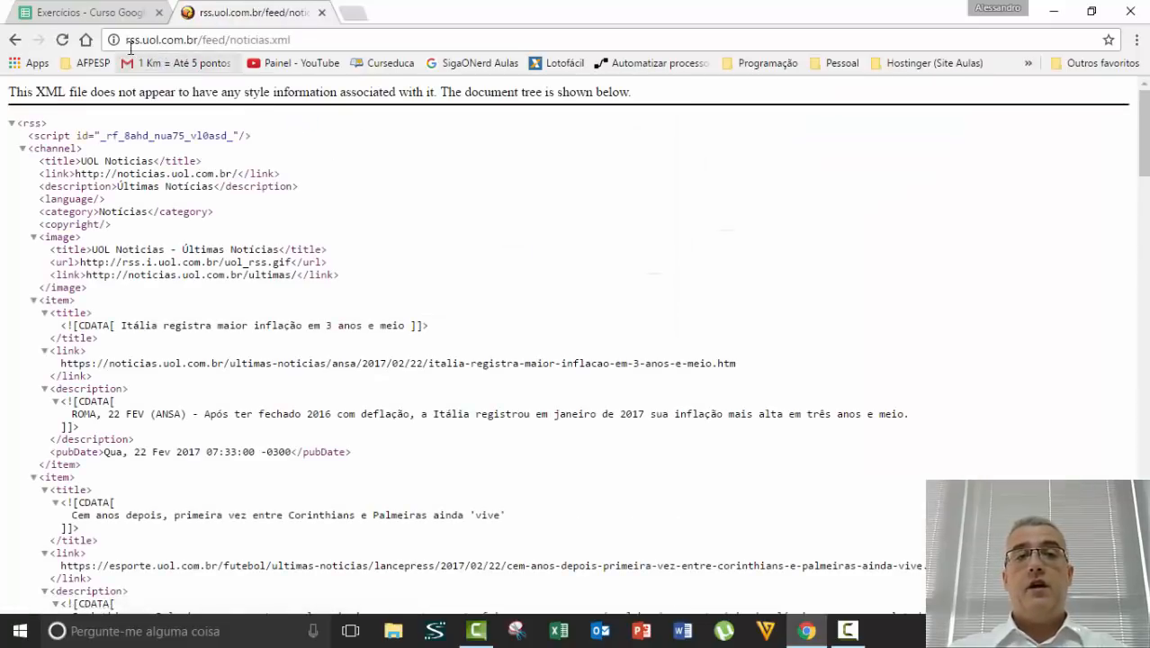
left_click_drag(290, 40, 81, 42)
key("ctrl+c")
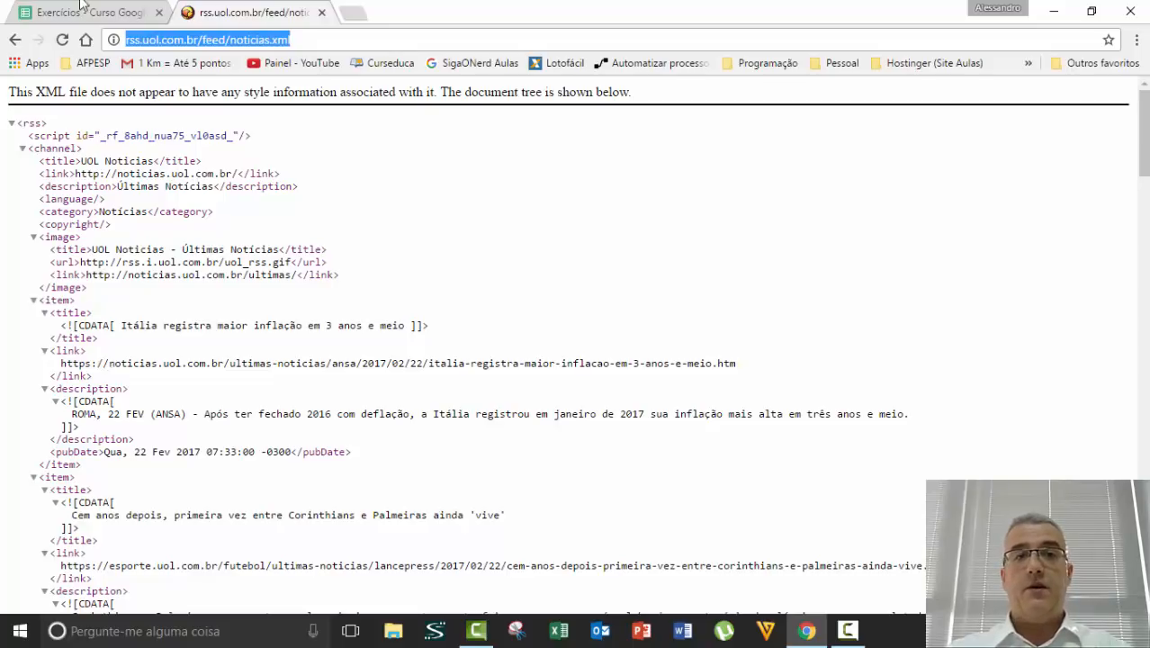
left_click(81, 9)
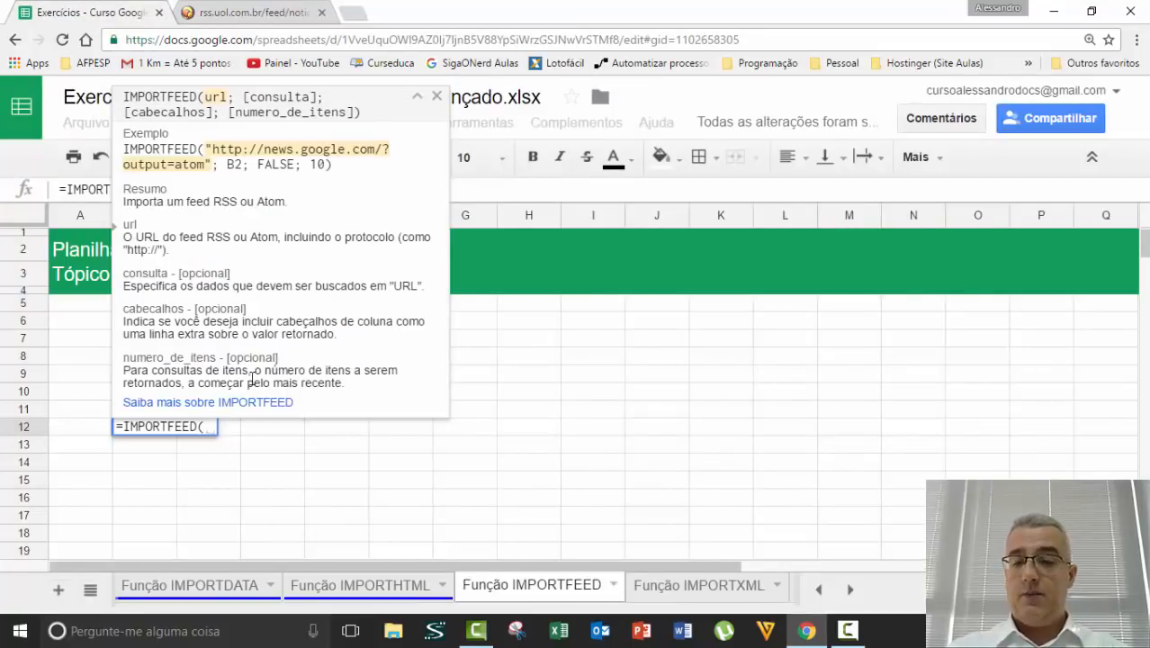
type("\"")
key("ctrl+v")
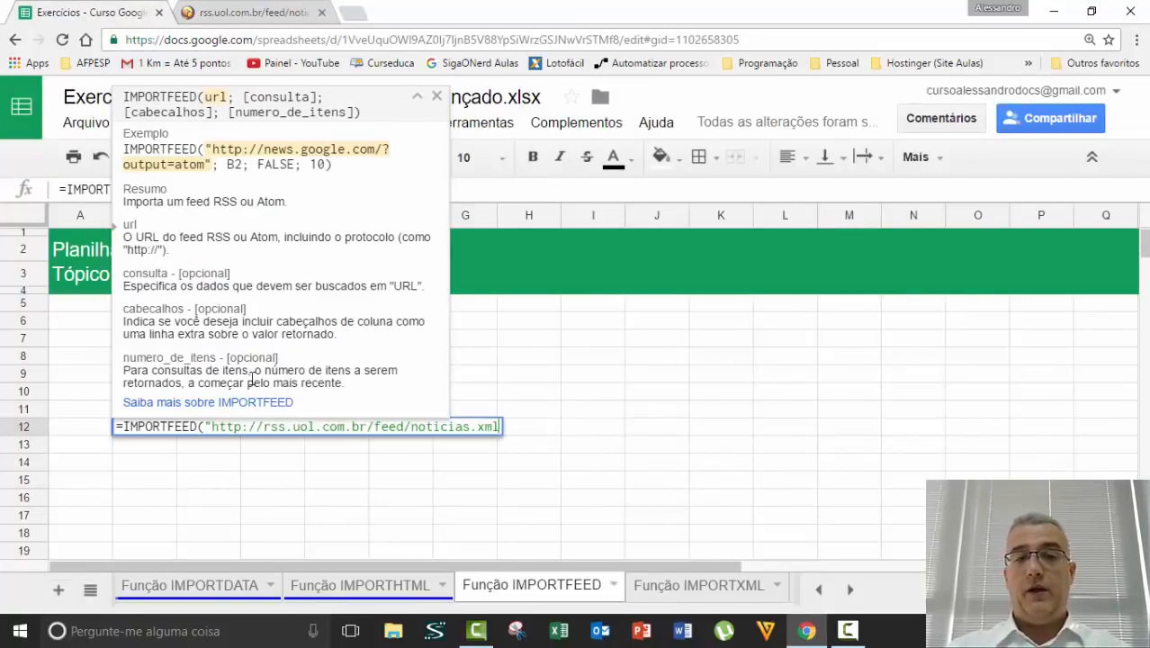
type("\")")
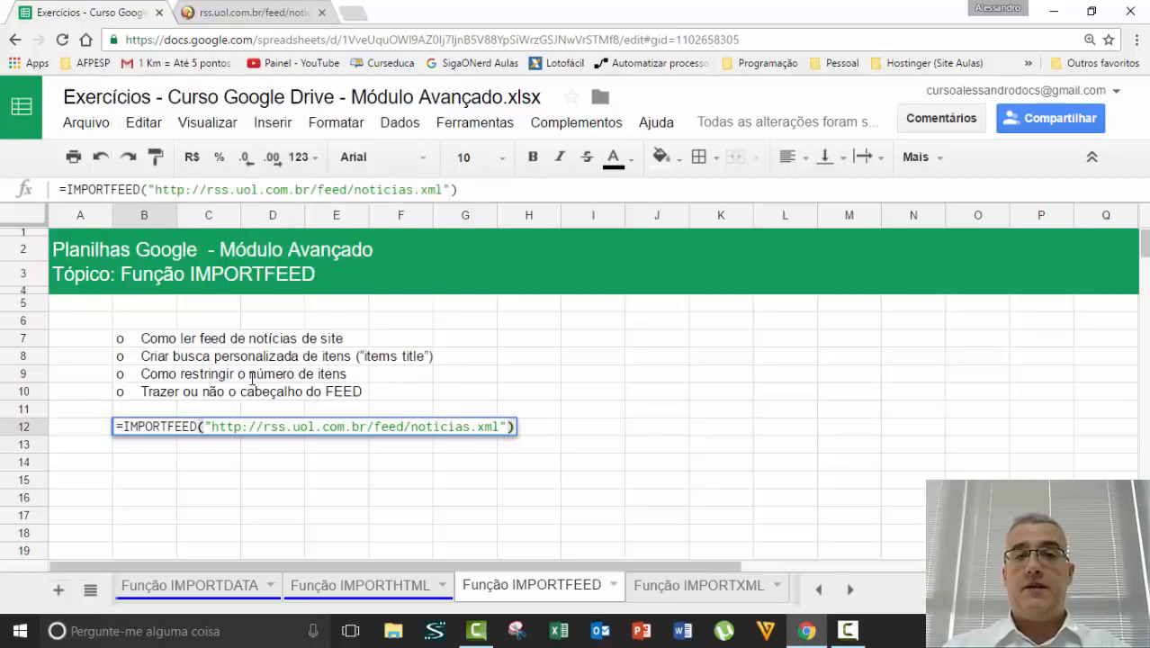
key("Return")
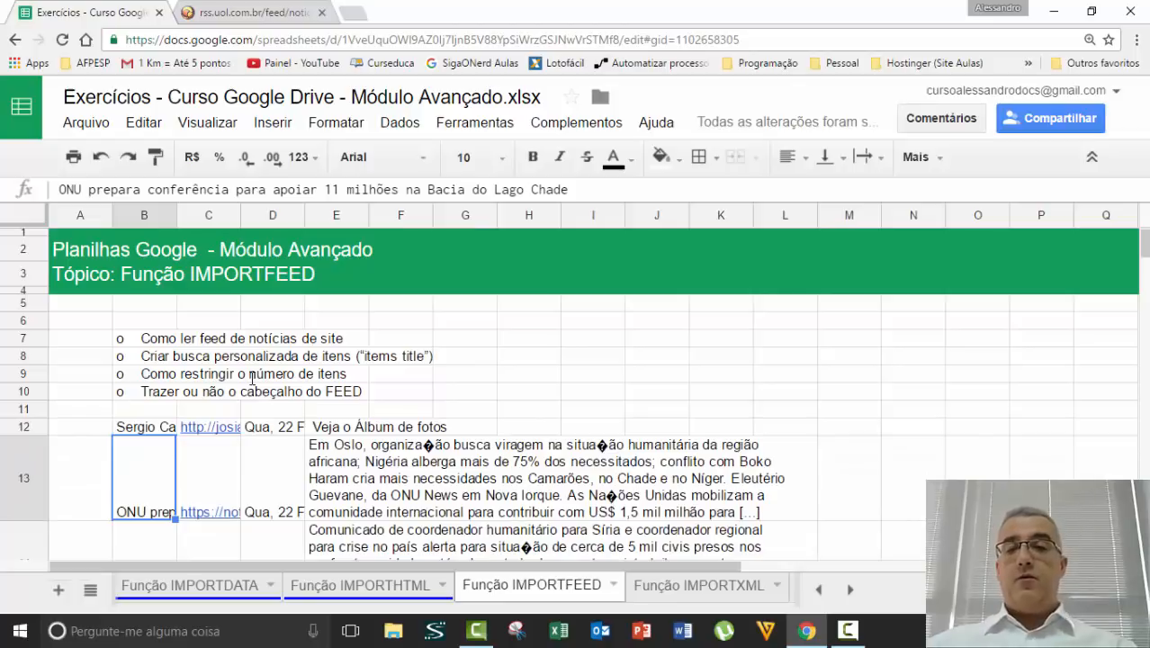
- Fit the widths of columns B and C to the imported news titles and links
scroll(448, 355, "down", 1)
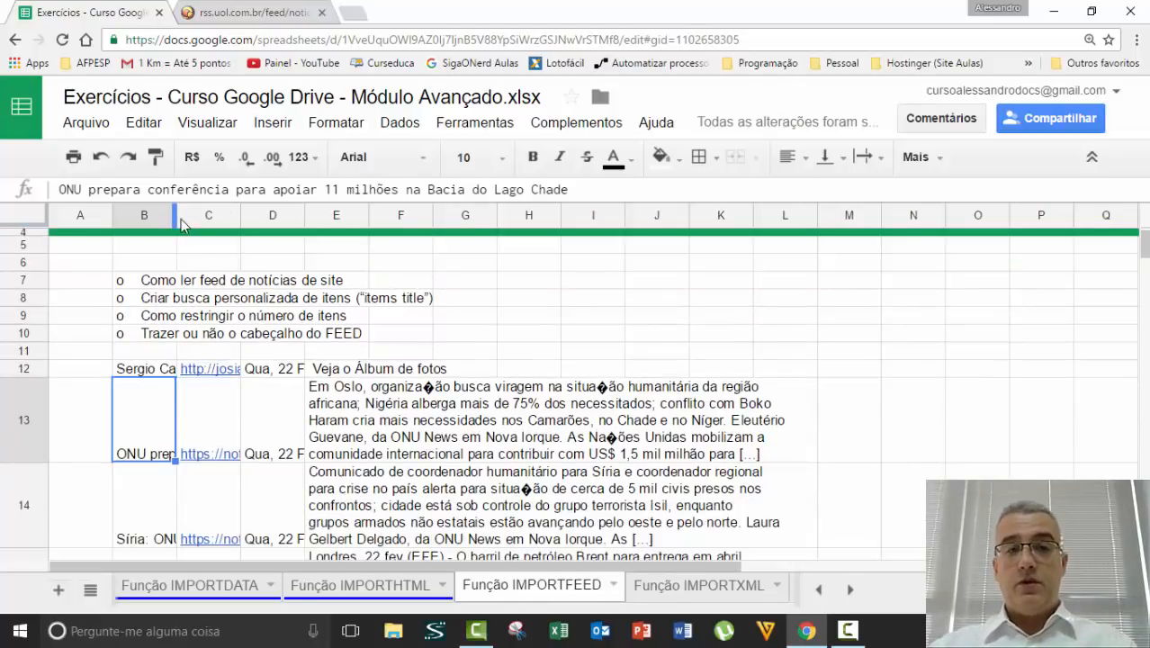
left_click_drag(177, 214, 350, 214)
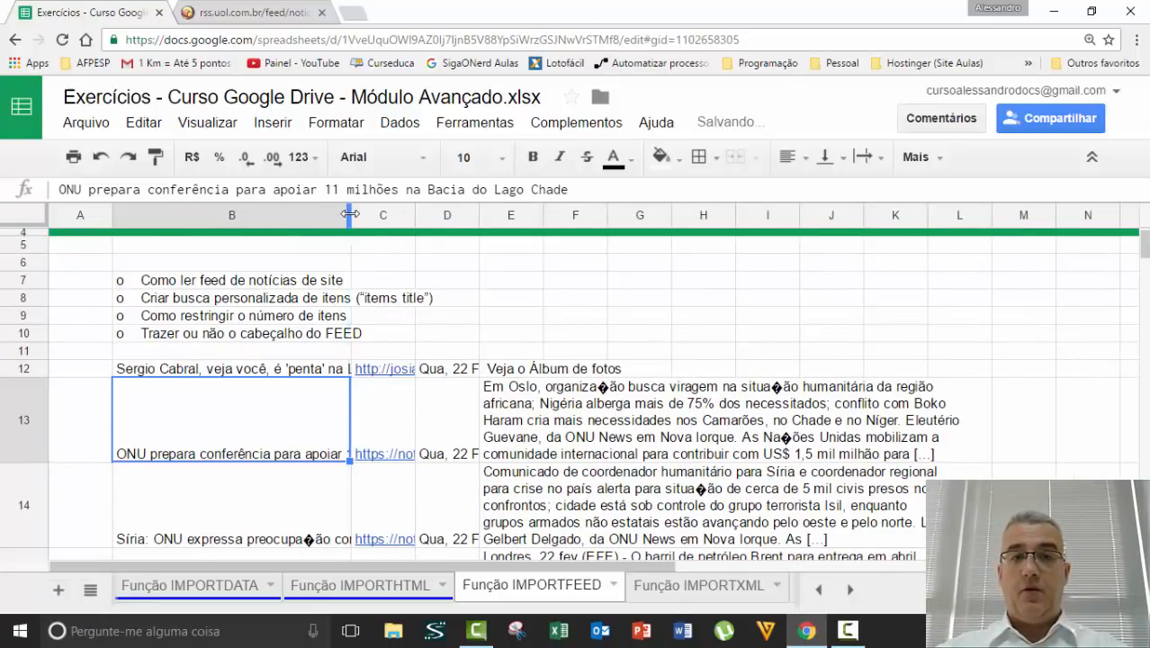
double_click(350, 214)
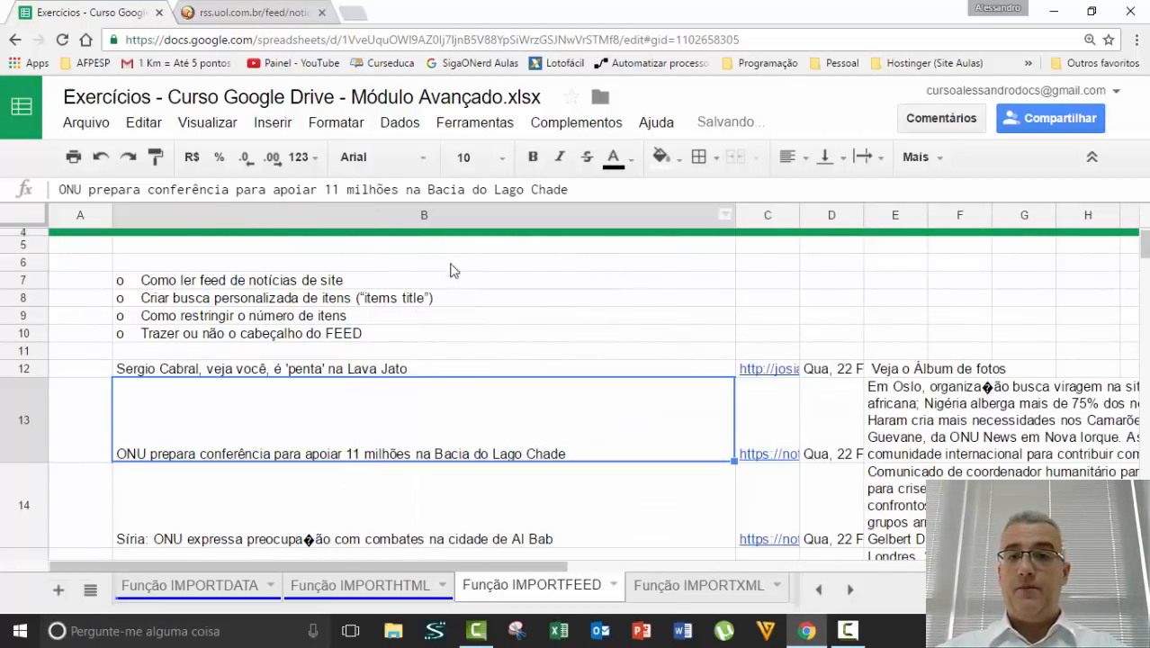
double_click(797, 215)
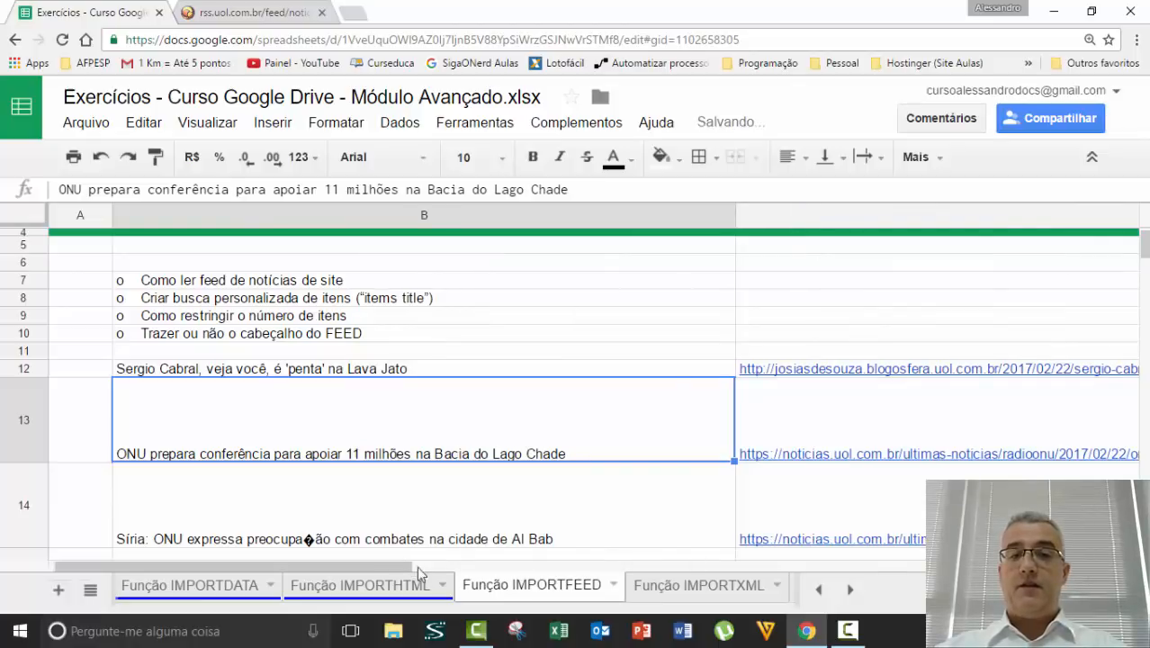
- Widen columns D and E together so that the full publication dates fit
left_click_drag(416, 566, 973, 569)
left_click(82, 216)
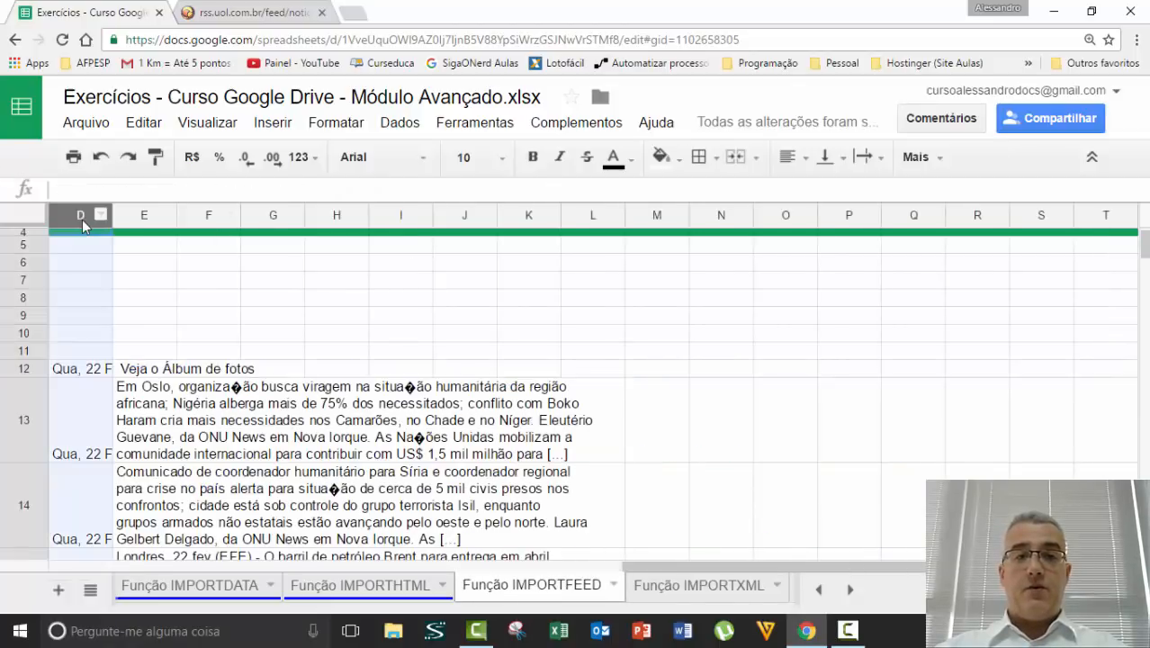
left_click(136, 216, "shift")
left_click_drag(113, 216, 263, 216)
left_click(253, 334)
left_click(234, 284)
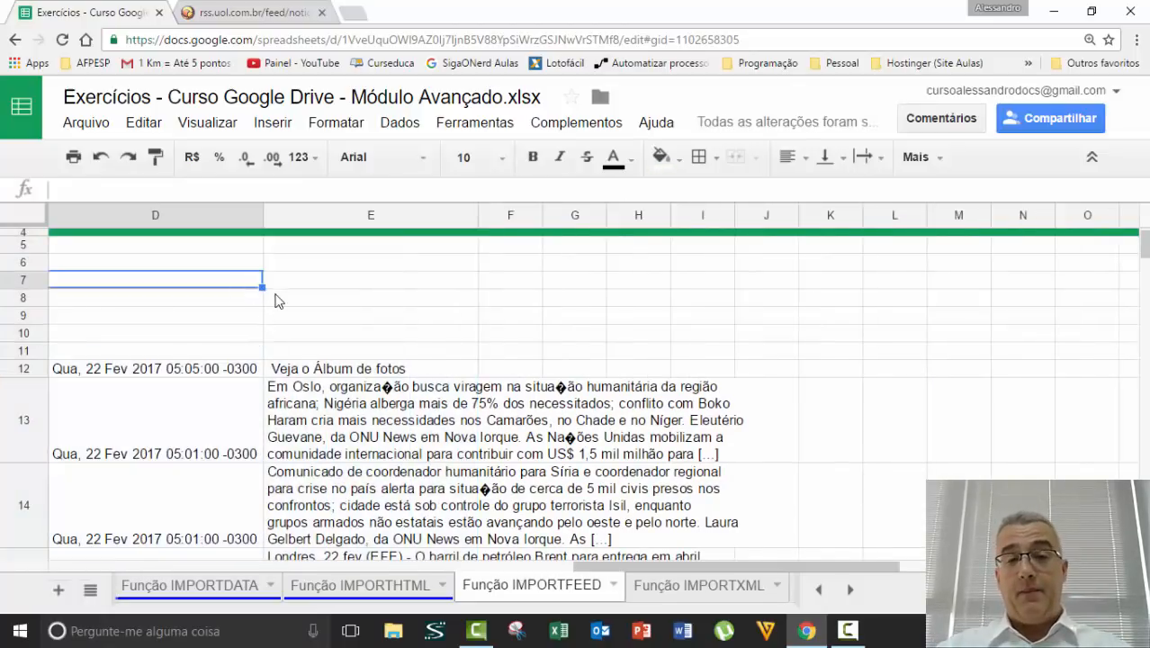
- Examine the imported news titles and links in columns B and C from row 12 downward
key("Left")
key("Left")
key("Down")
key("Down")
key("Down")
key("Down")
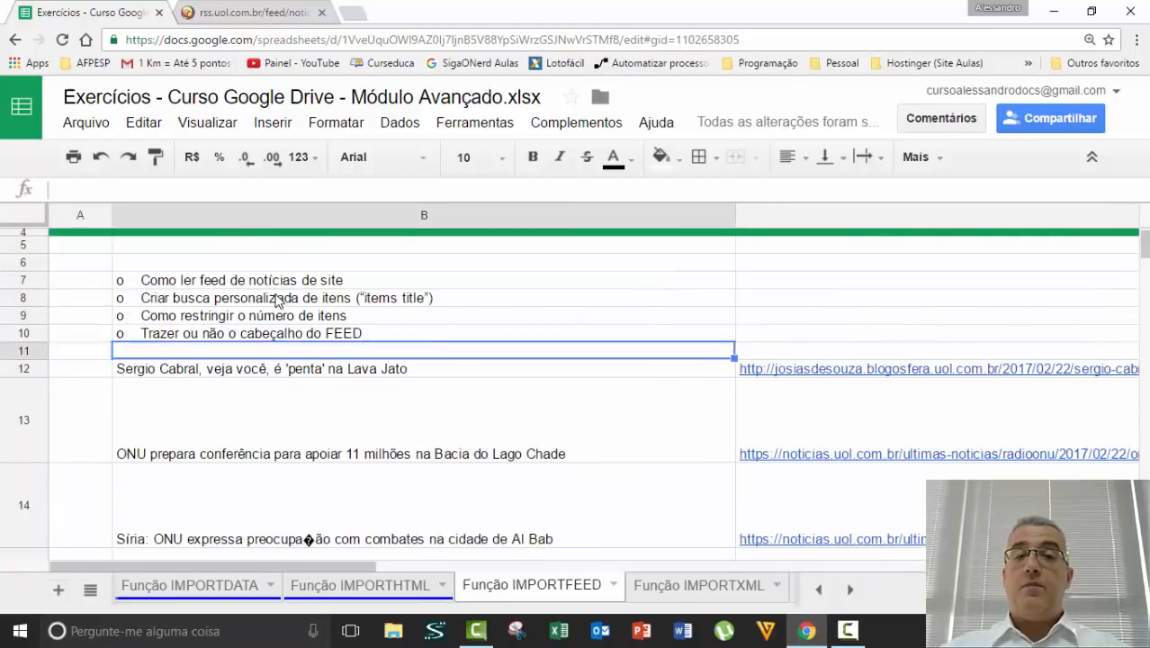
key("Down")
key("Right")
key("Left")
key("Left")
key("Down")
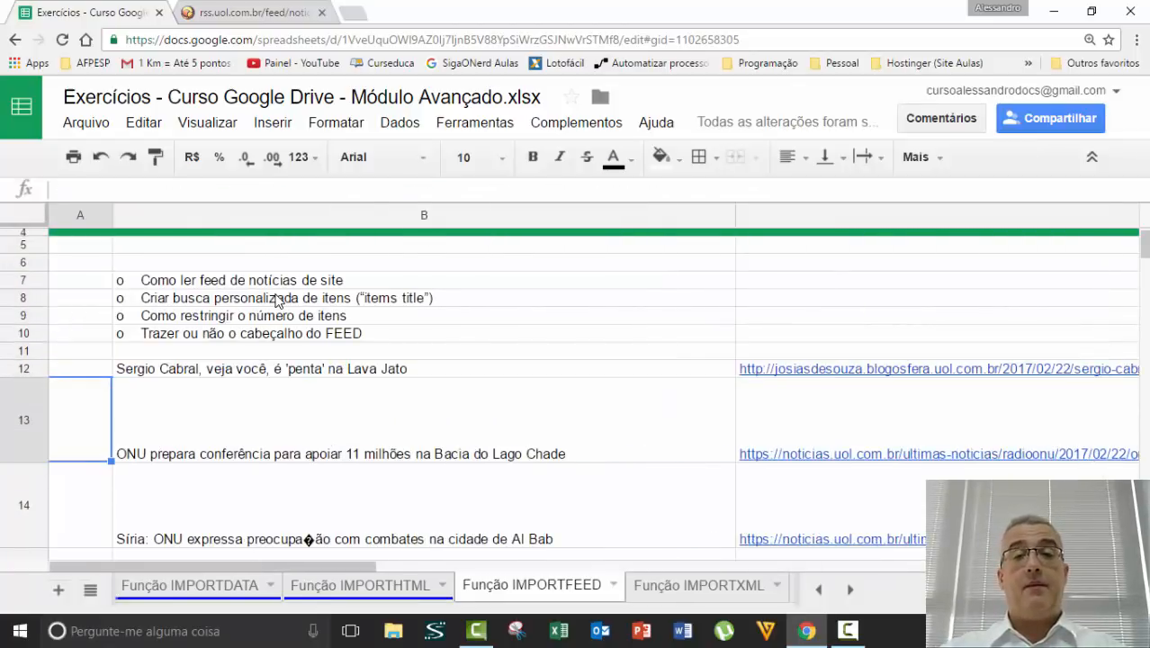
key("Right")
key("Down")
key("Down")
key("Down")
key("Up")
key("Up")
key("Up")
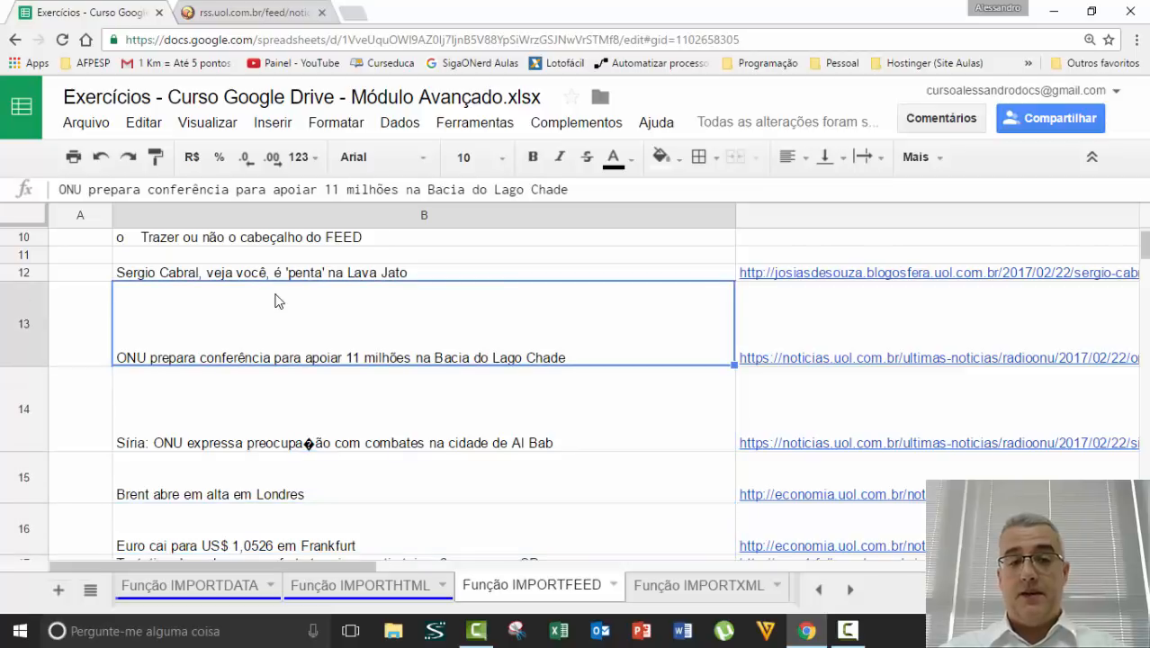
- Undo the column width changes and the feed import formula in B12
key("ctrl+z")
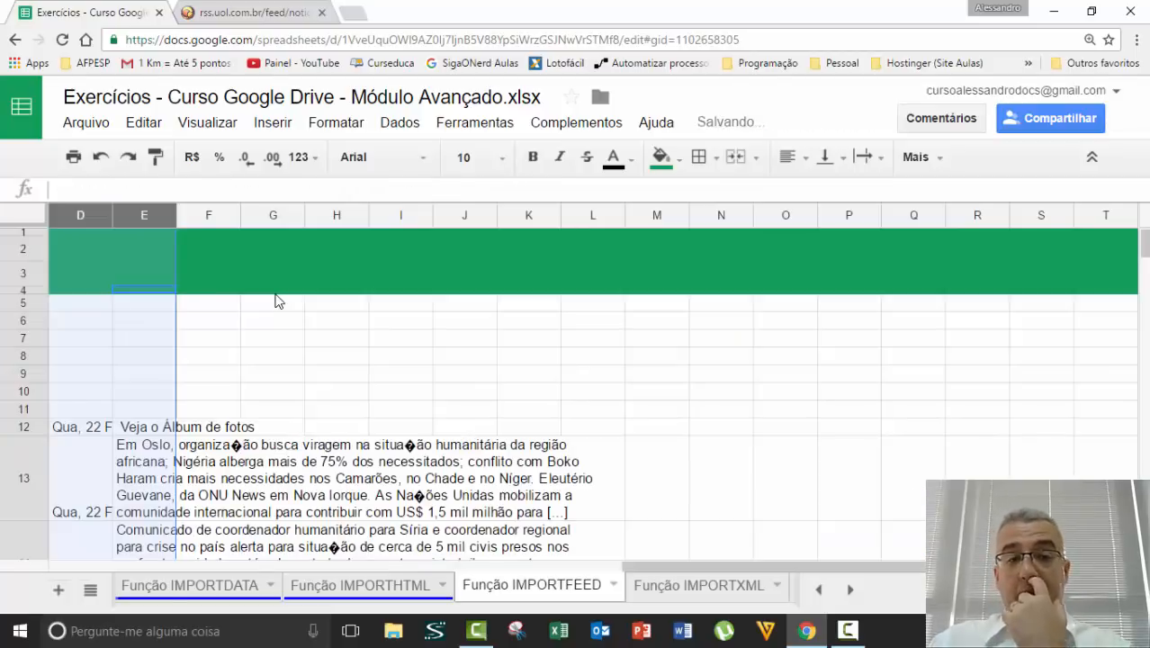
key("ctrl+z")
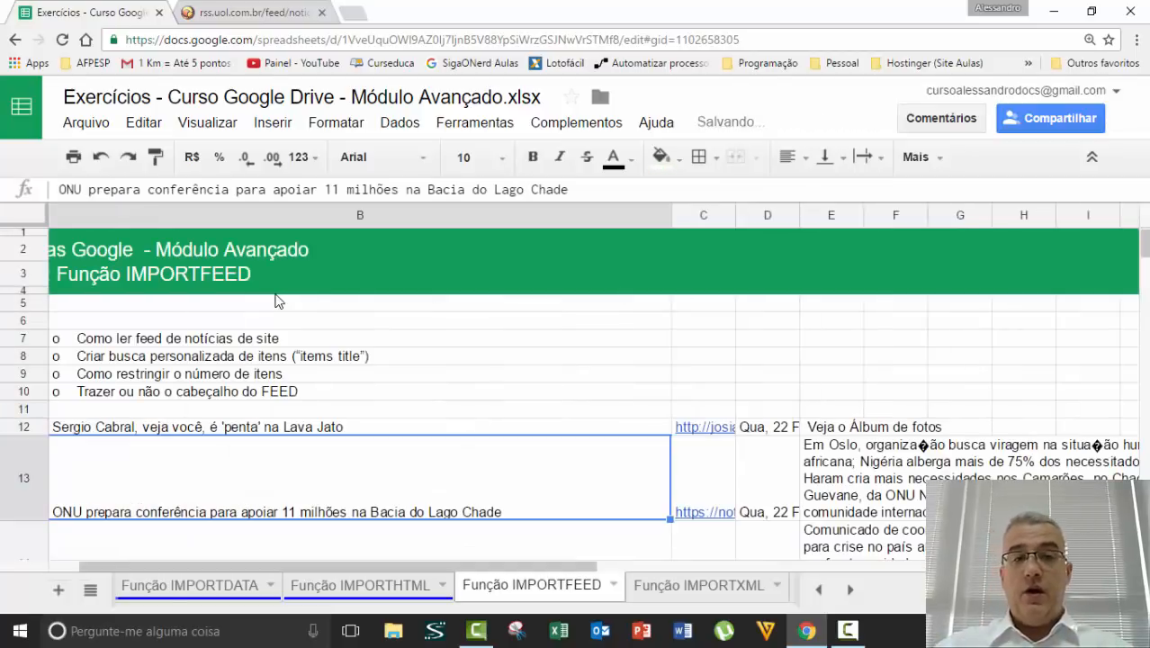
key("ctrl+z")
key("ctrl+z")
key("ctrl+z")
key("ctrl+z")
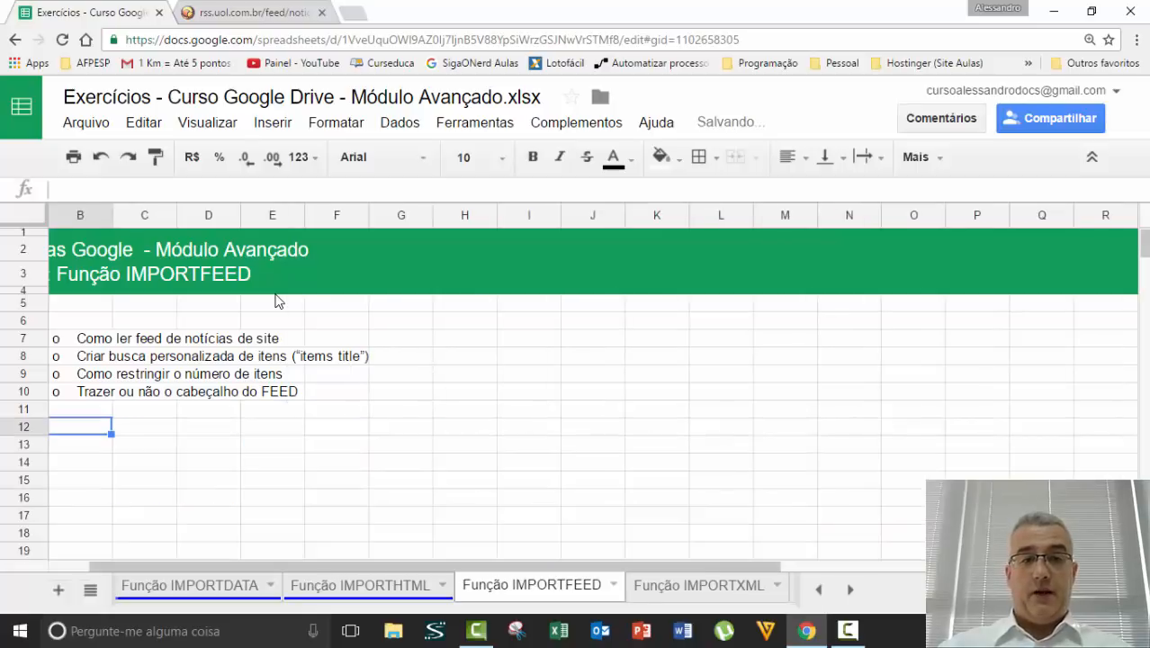
type("=I")
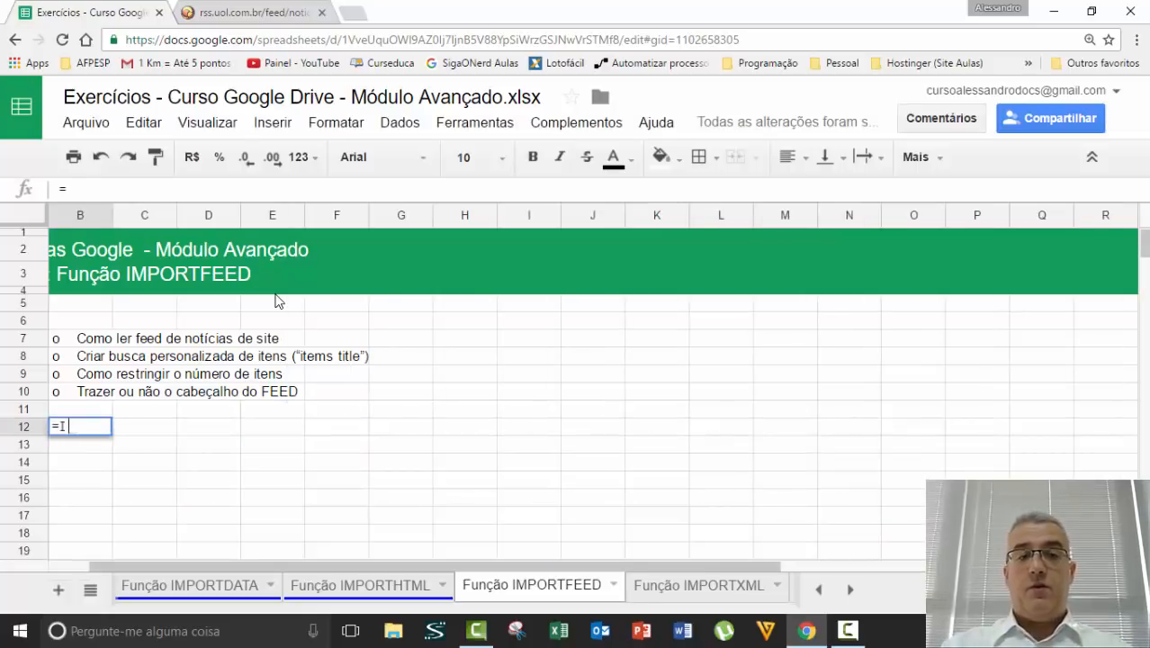
type("MPORTFEED")
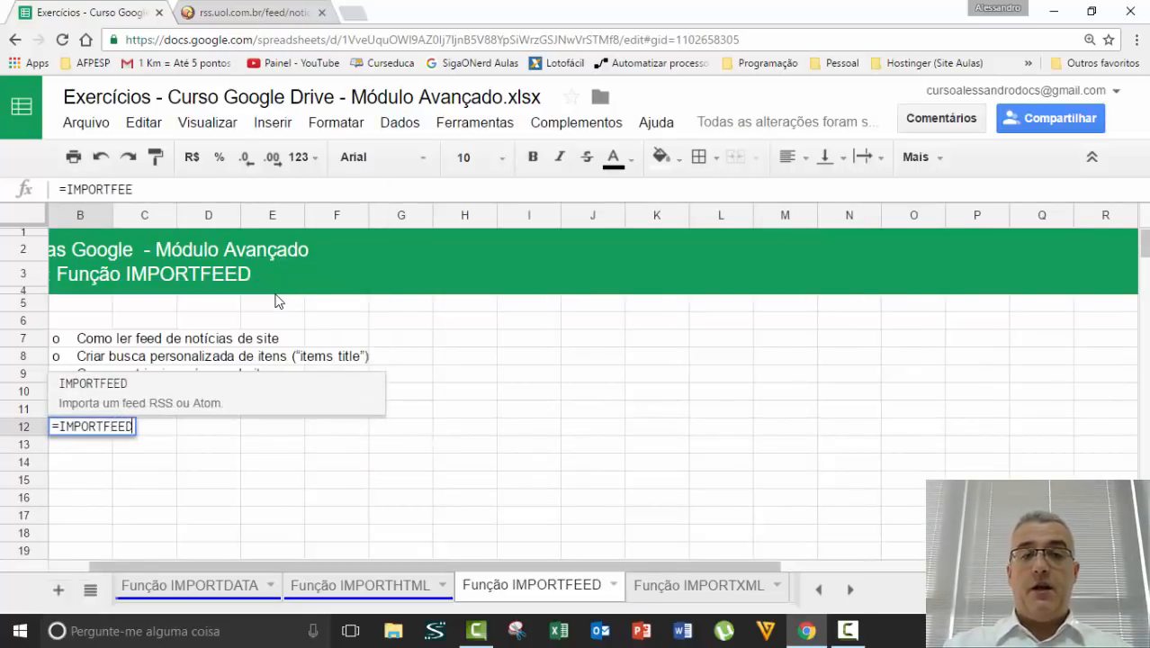
type("(\"")
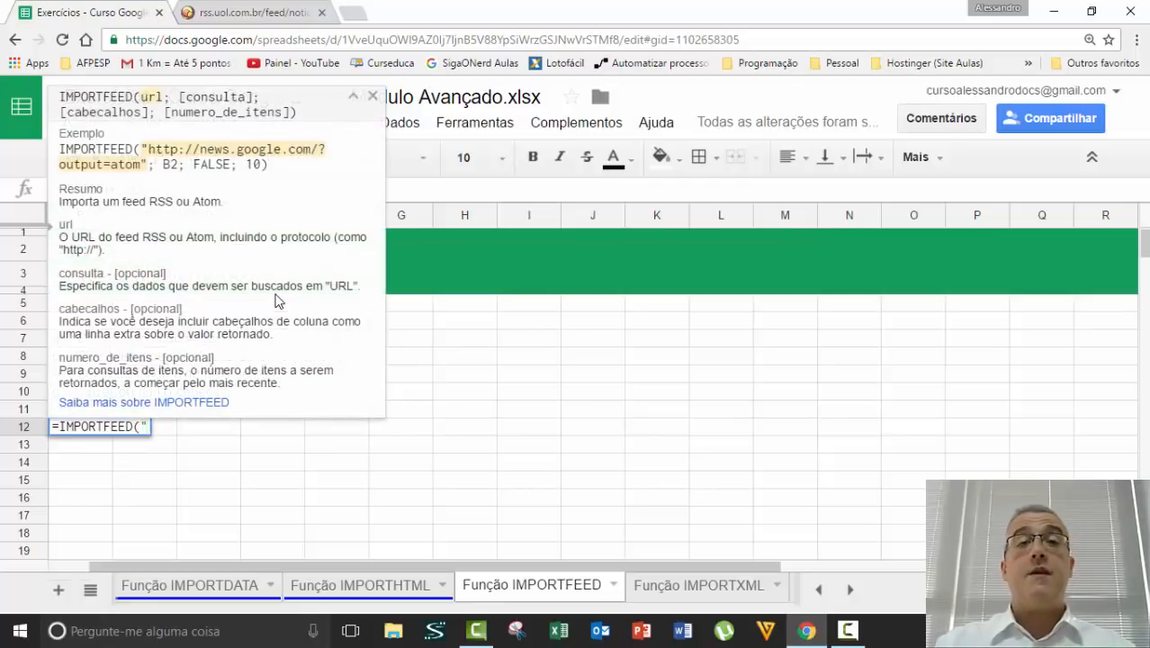
type("http://rss.uol.com.br/feed/noticias.xml")
type("\")")
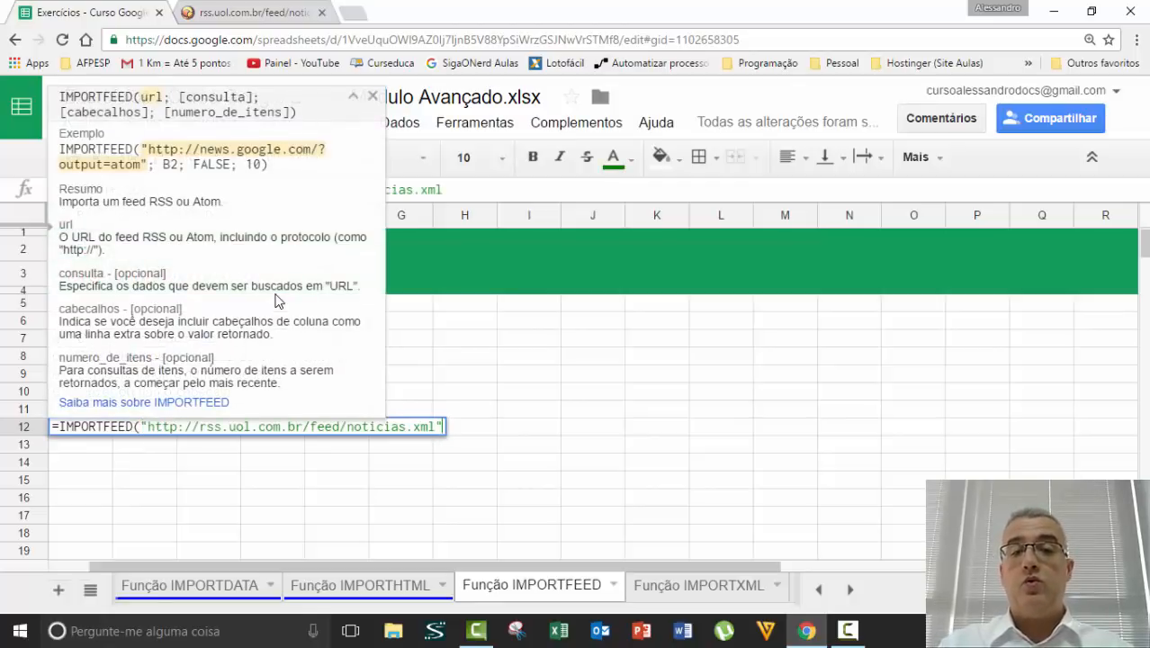
key("BackSpace")
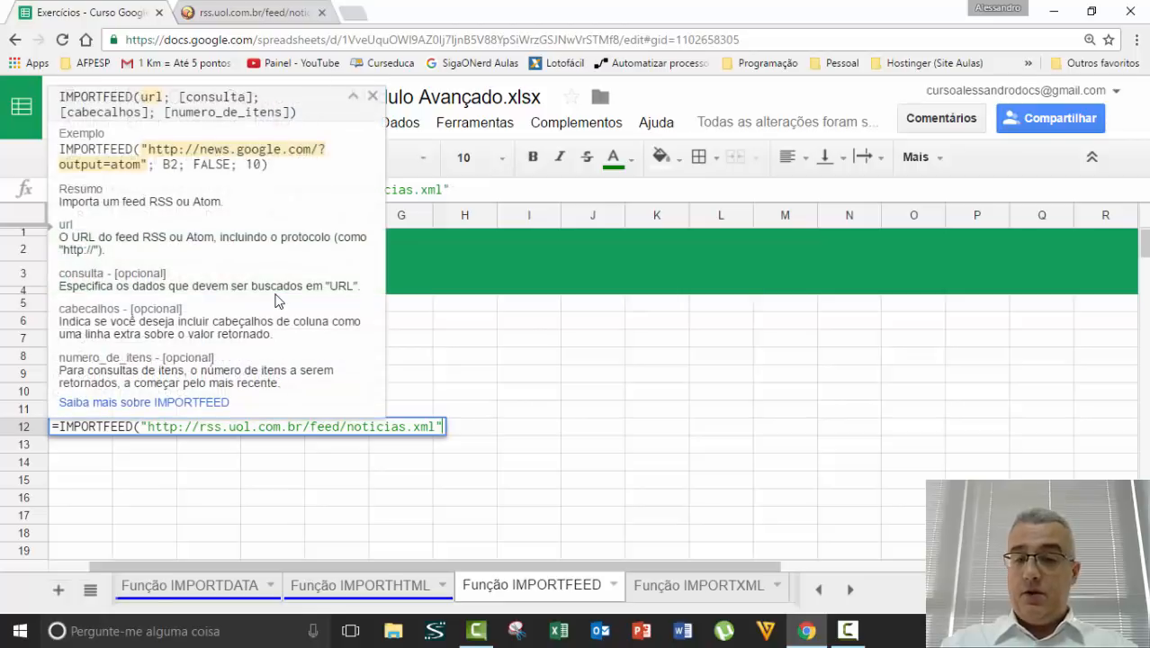
type(";")
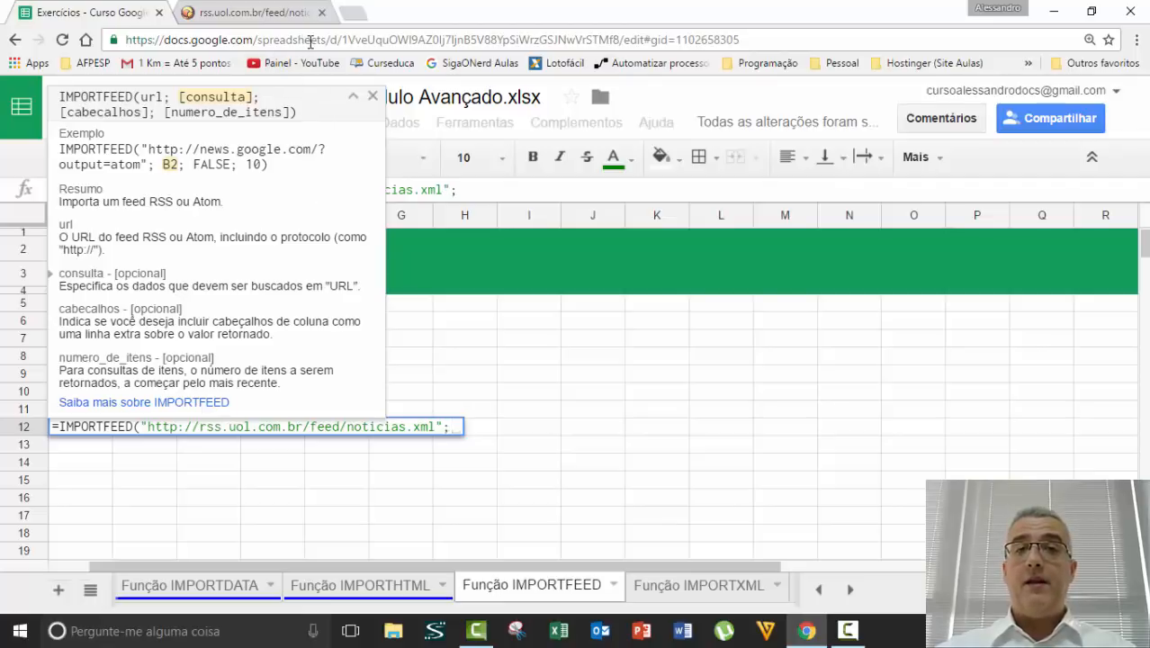
- Open the IMPORTFEED help article and read the syntax and the options for the query argument
left_click(173, 405)
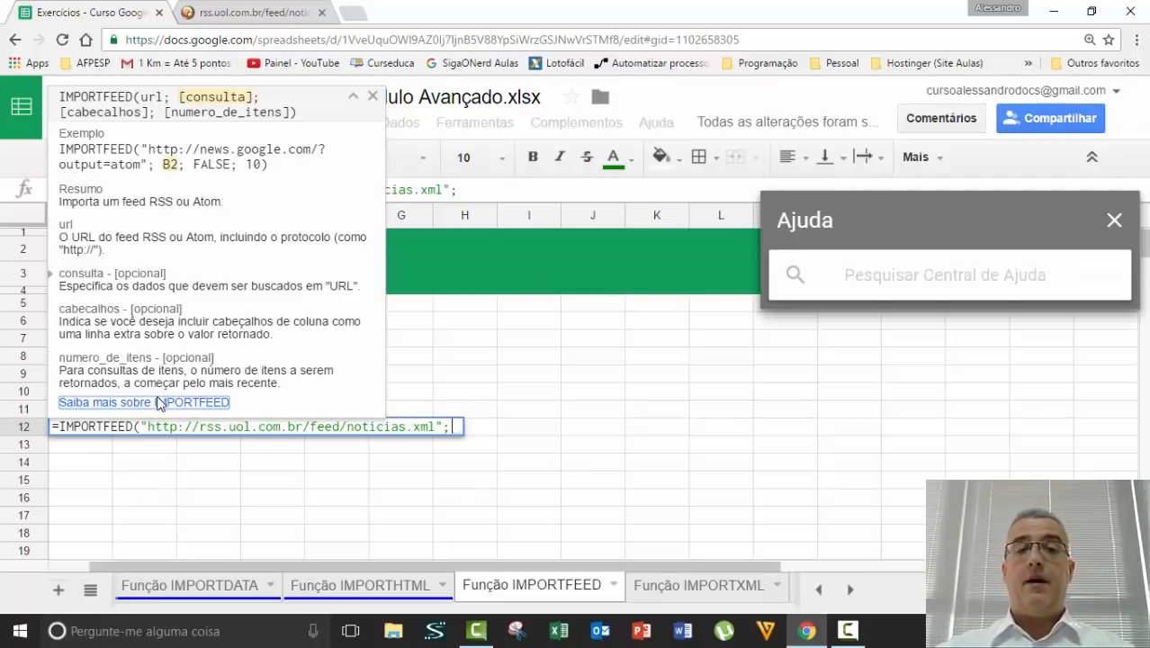
left_click_drag(951, 225, 932, 115)
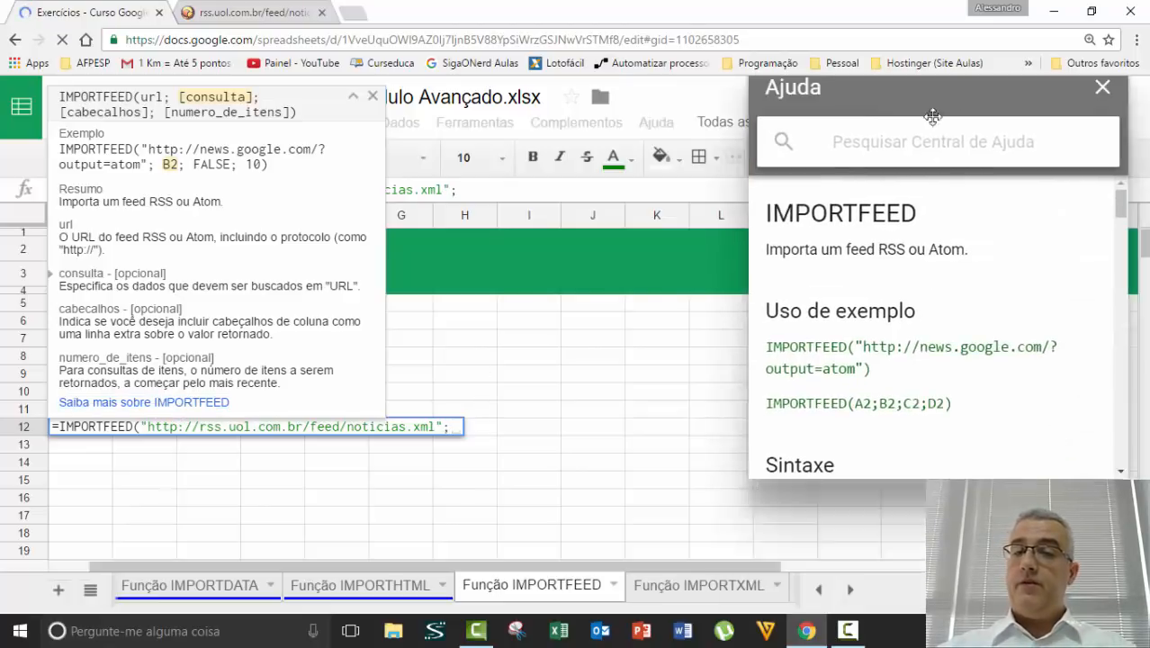
scroll(931, 310, "down", 5)
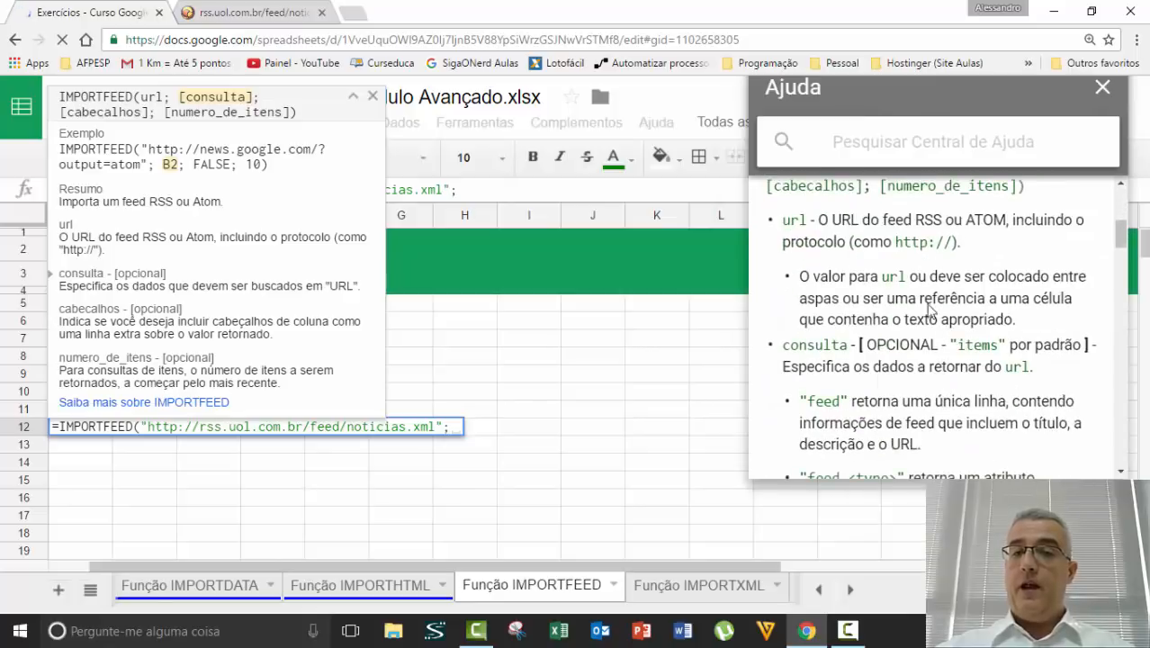
scroll(862, 241, "up", 2)
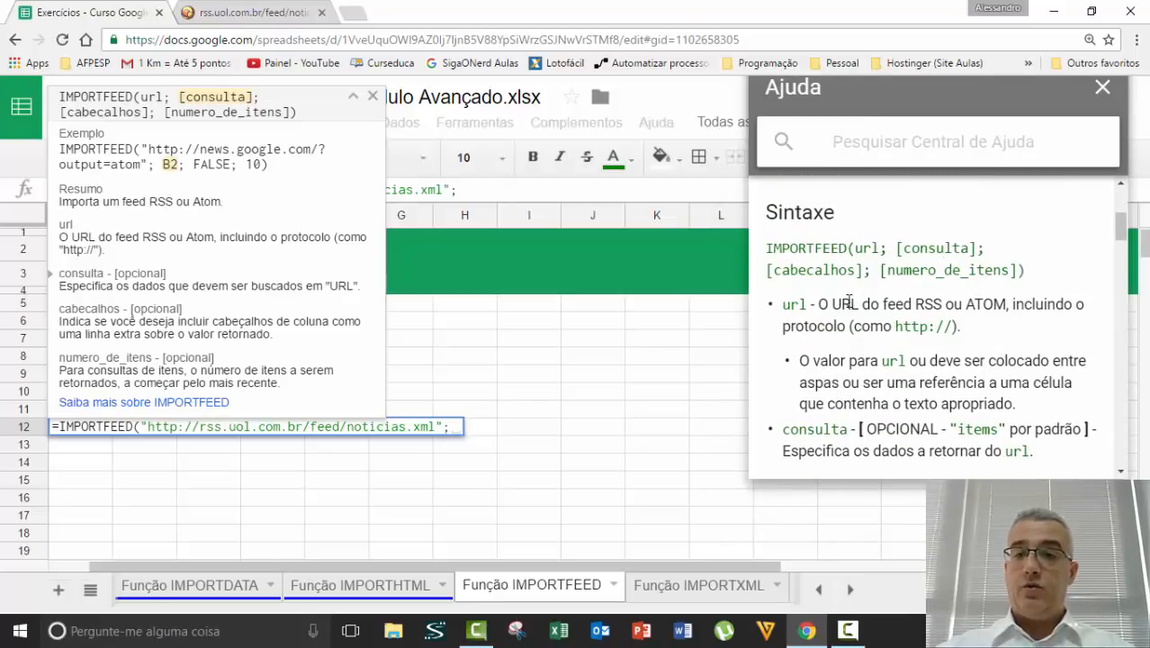
scroll(849, 303, "down", 2)
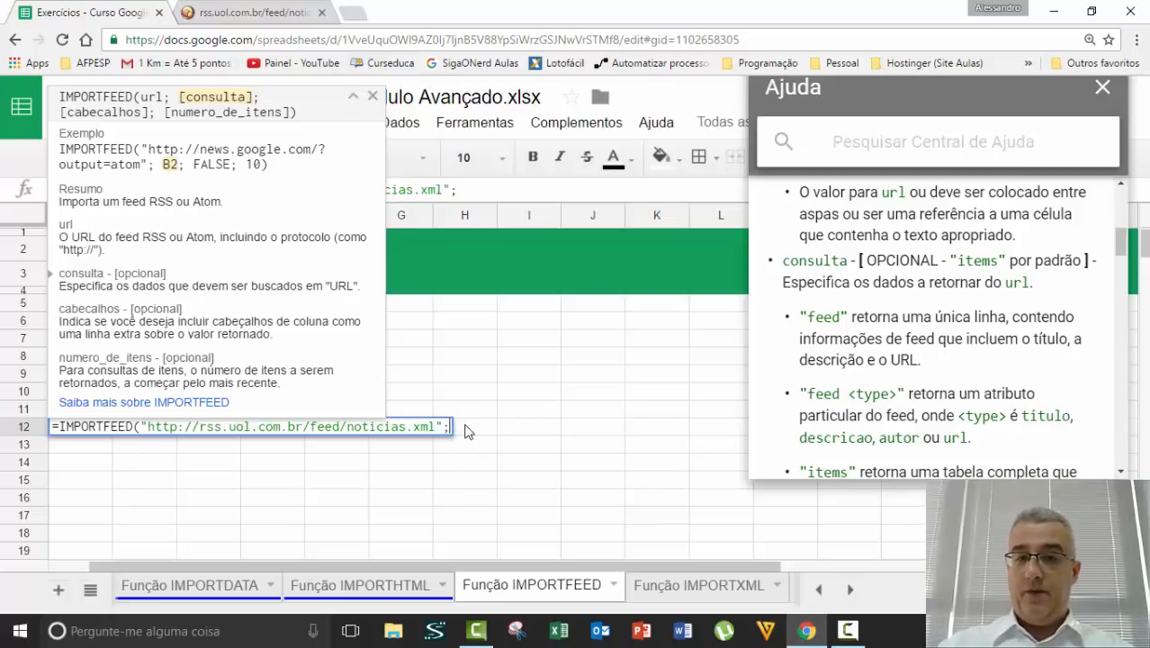
- Complete the B12 formula with the query "FEED" and widen columns B, C and D to fit the returned feed information
type("\"FEED\"")
key("Return")
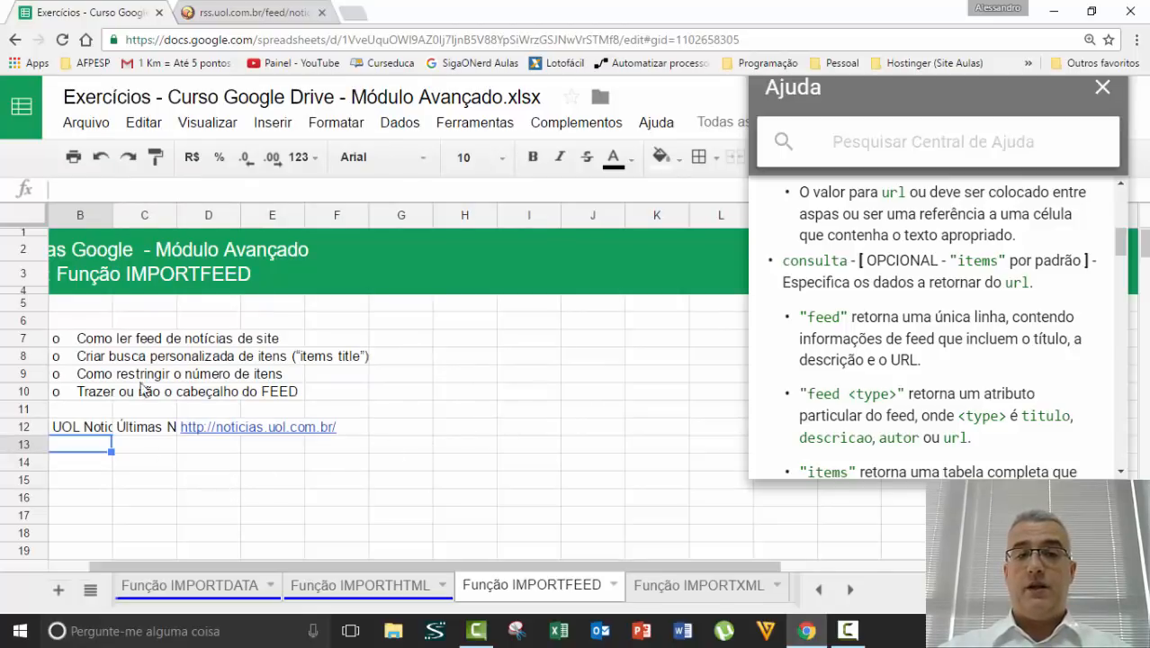
left_click_drag(112, 217, 565, 217)
mouse_move(453, 434)
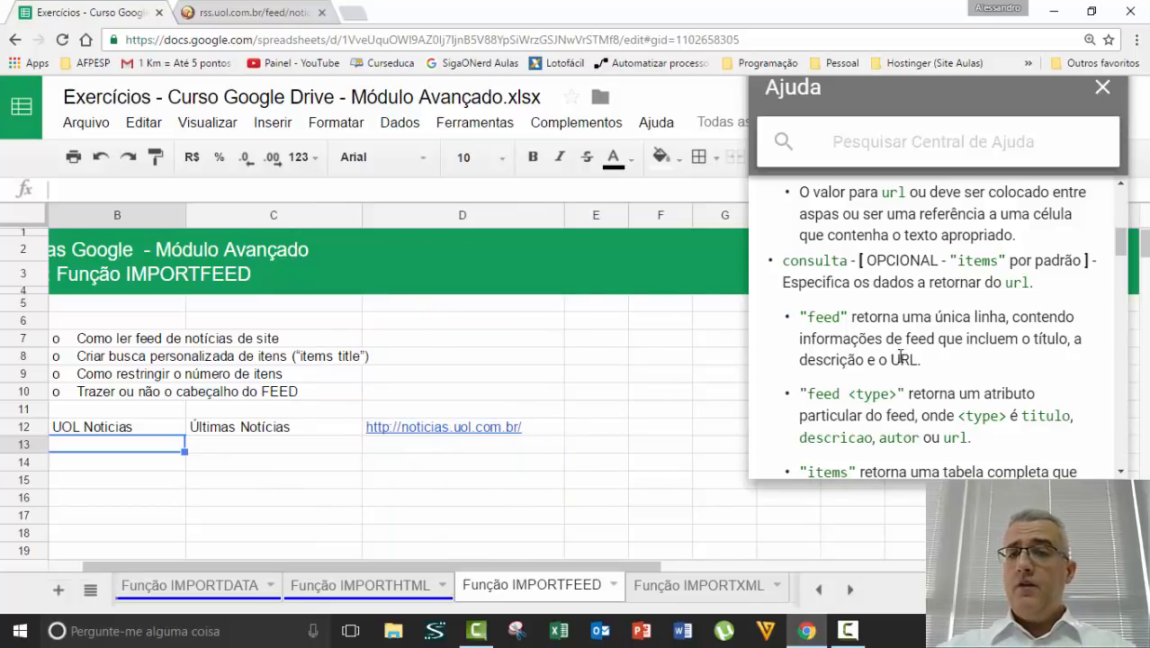
scroll(899, 324, "down", 2)
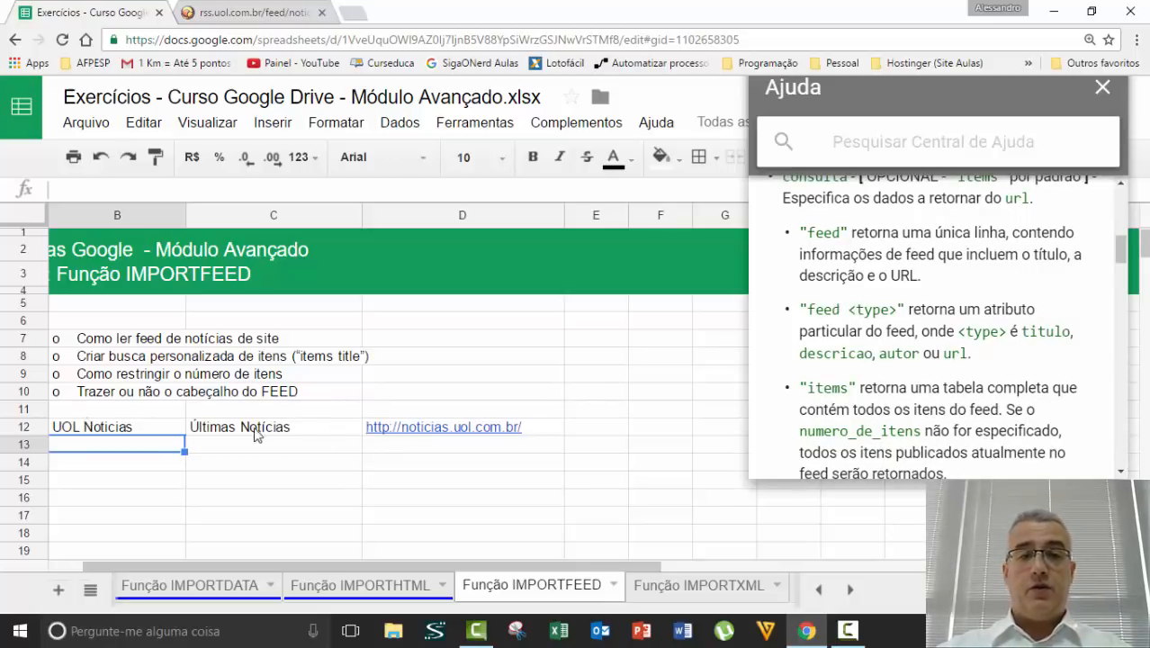
key("Down")
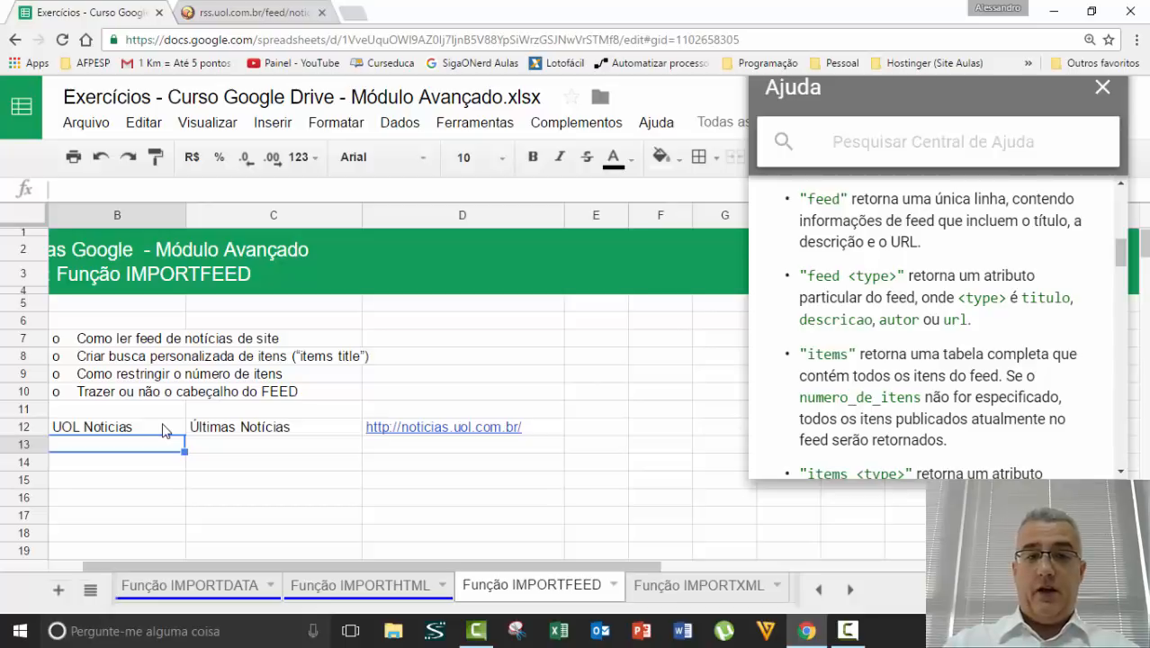
left_click(87, 469)
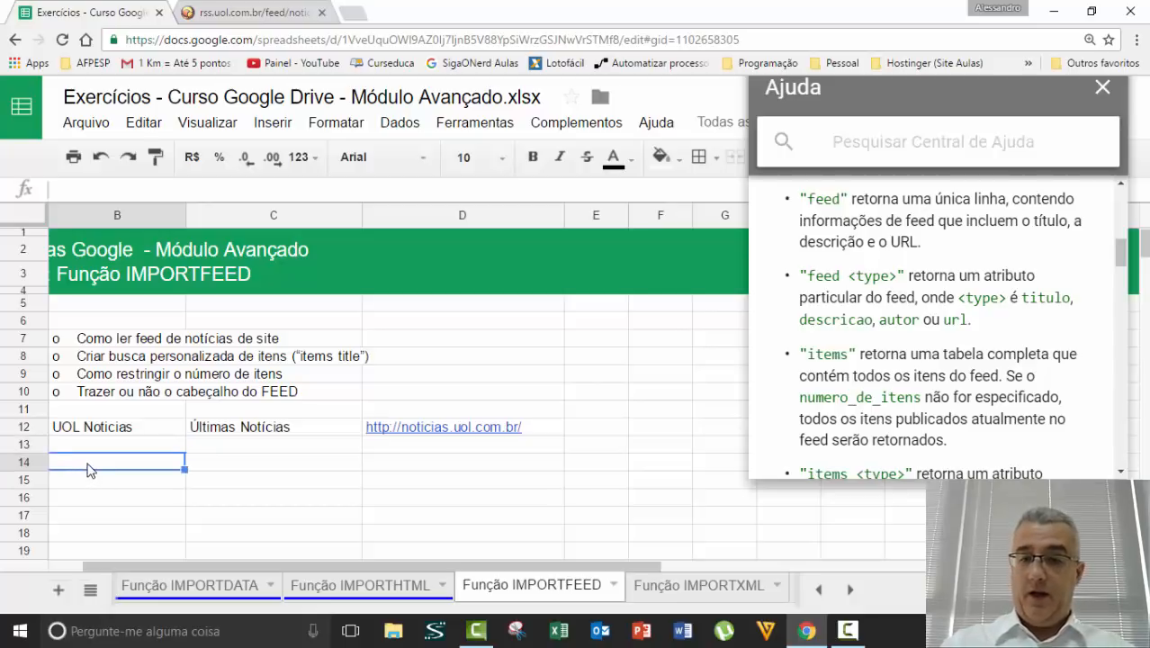
type("=IMPORT")
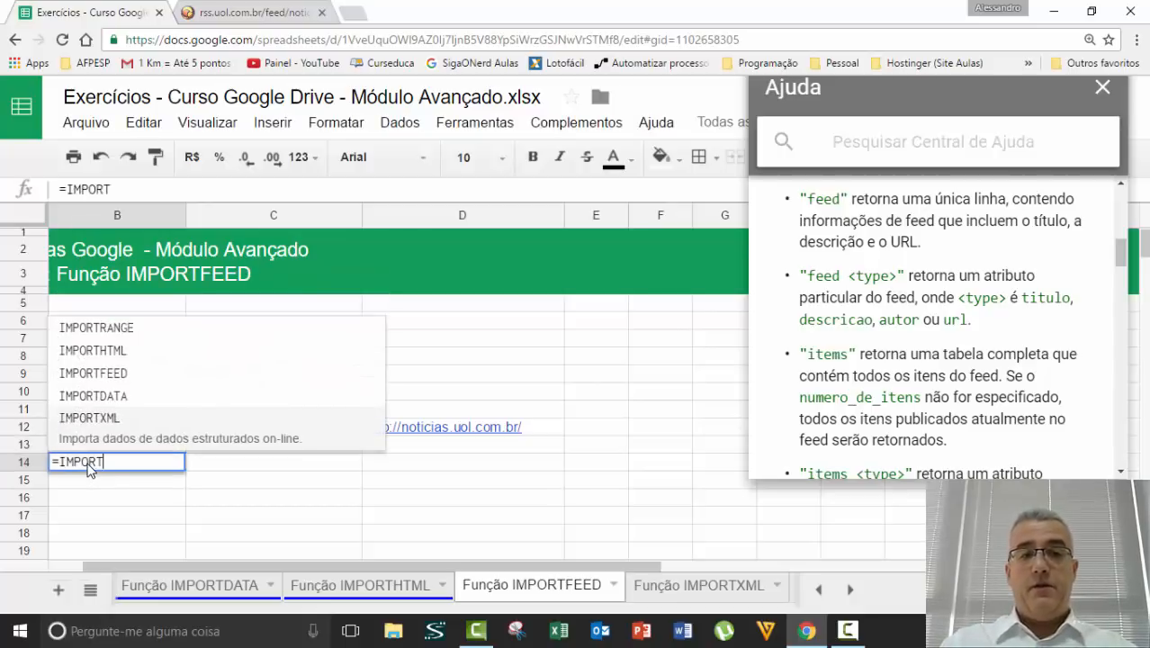
key("Up")
key("Up")
key("Up")
key("Tab")
key("BackSpace")
key("BackSpace")
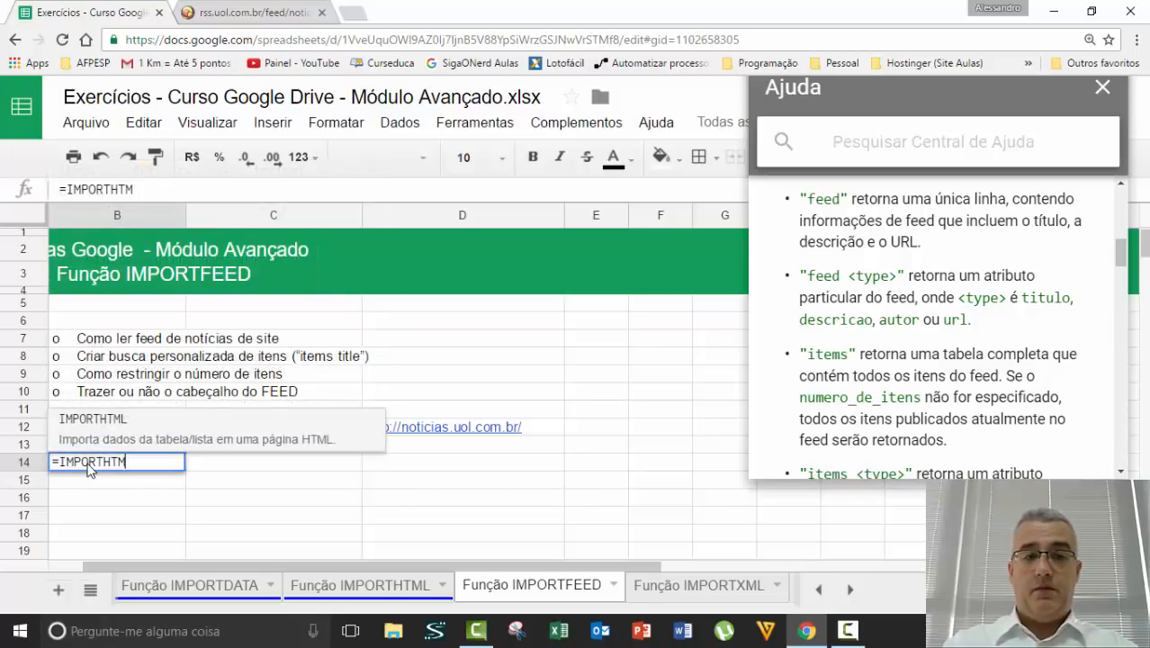
key("BackSpace")
key("BackSpace")
key("BackSpace")
type("FEED")
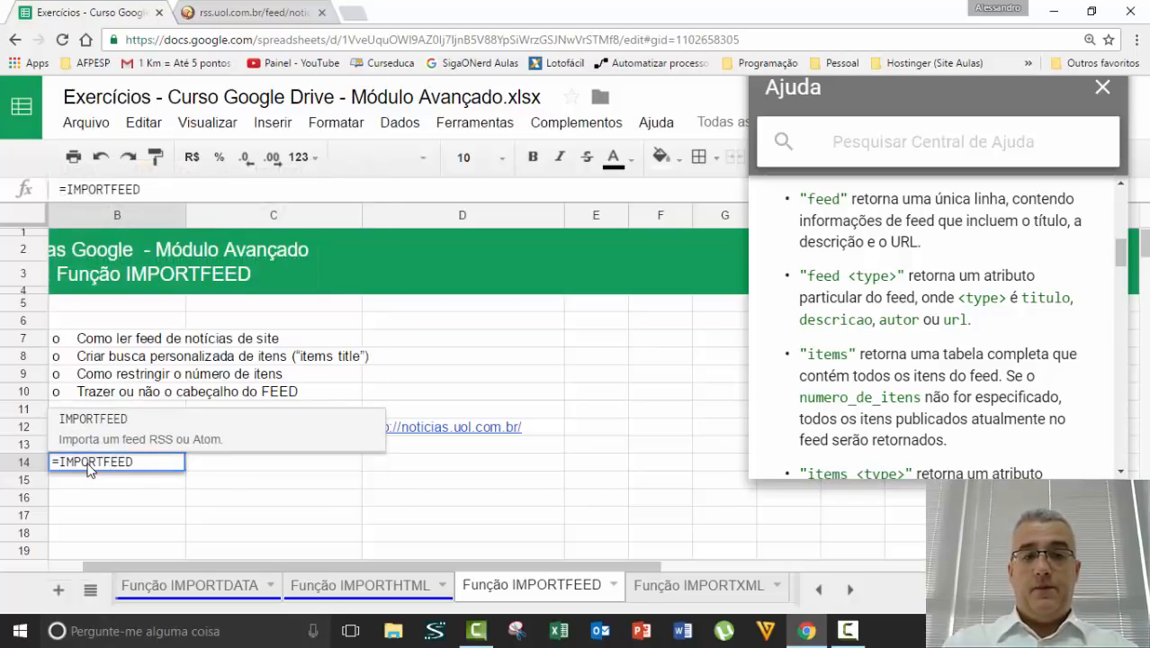
type("(\"")
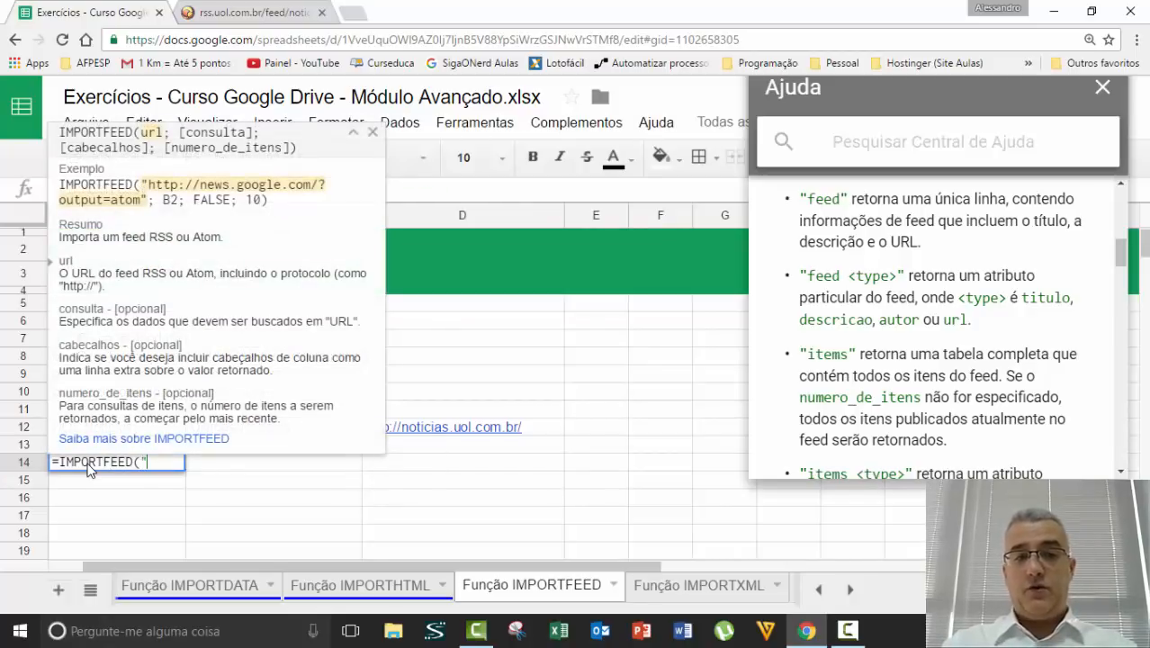
type("http://rss.uol.com.br/feed/noticias.xml")
type("\";")
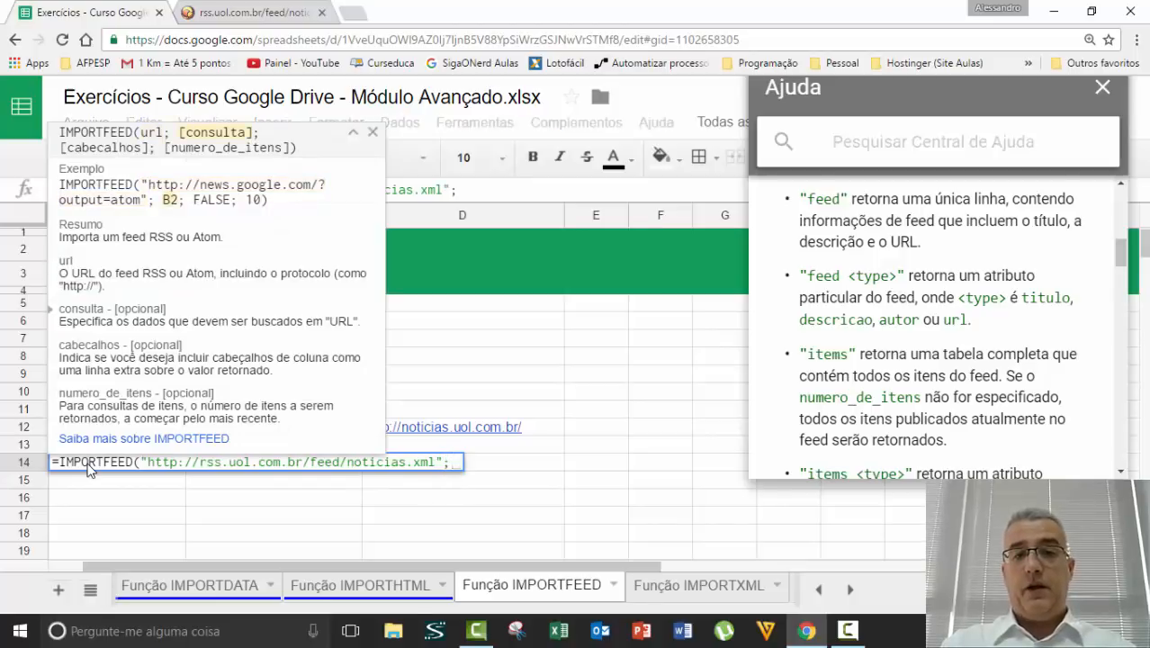
- Complete the B14 formula with the query "feed titulo" to request only the feed's title
type("\"")
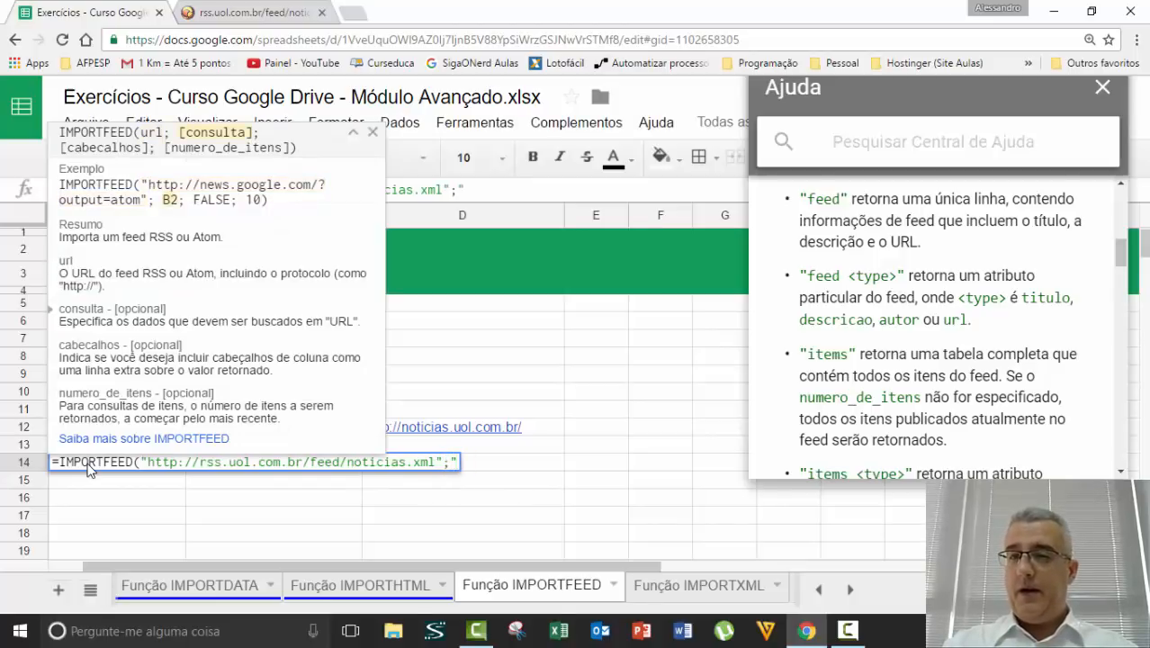
type("TEM")
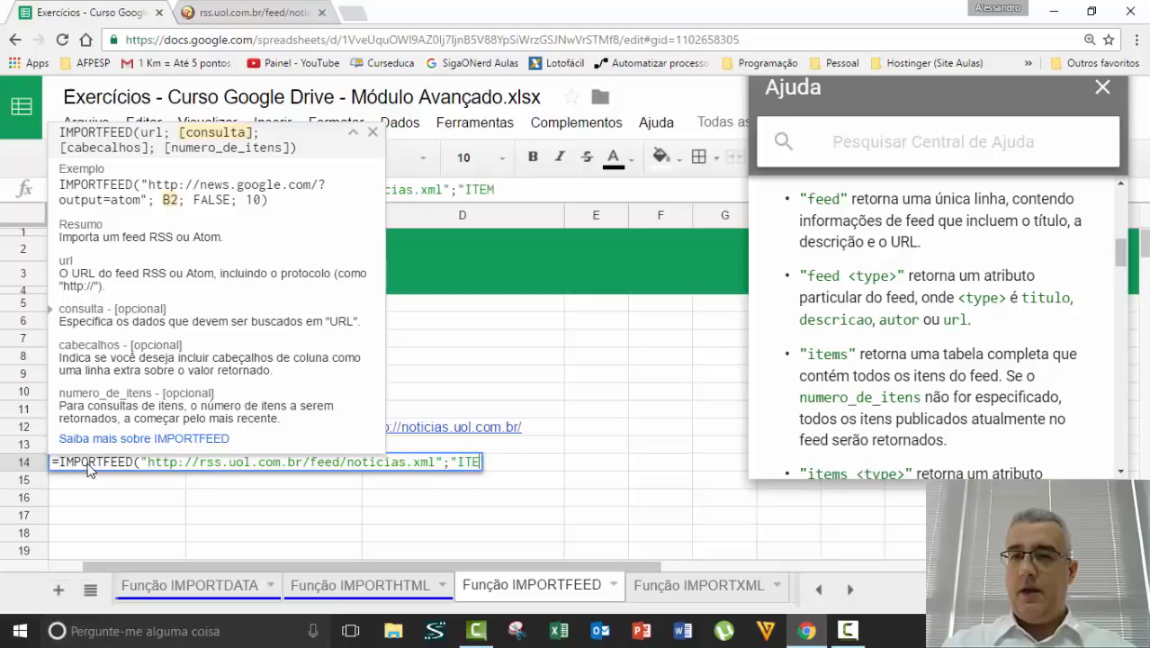
key("BackSpace")
key("BackSpace")
key("BackSpace")
type("FEE")
key("BackSpace")
key("BackSpace")
key("BackSpace")
key("BackSpace")
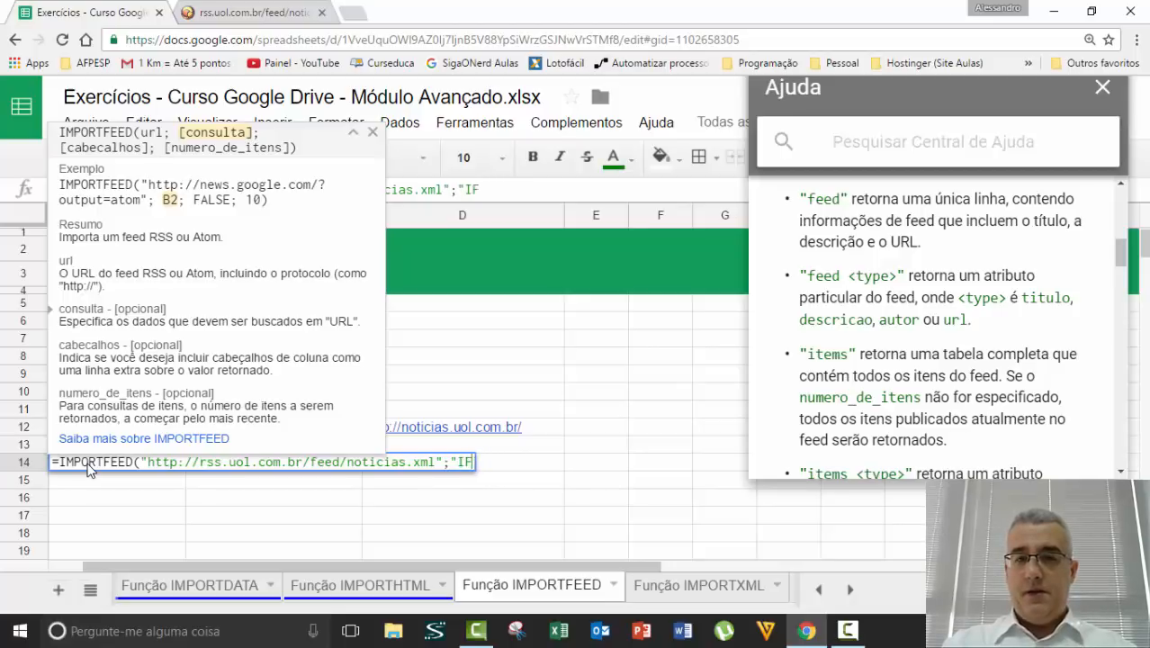
type("feed ")
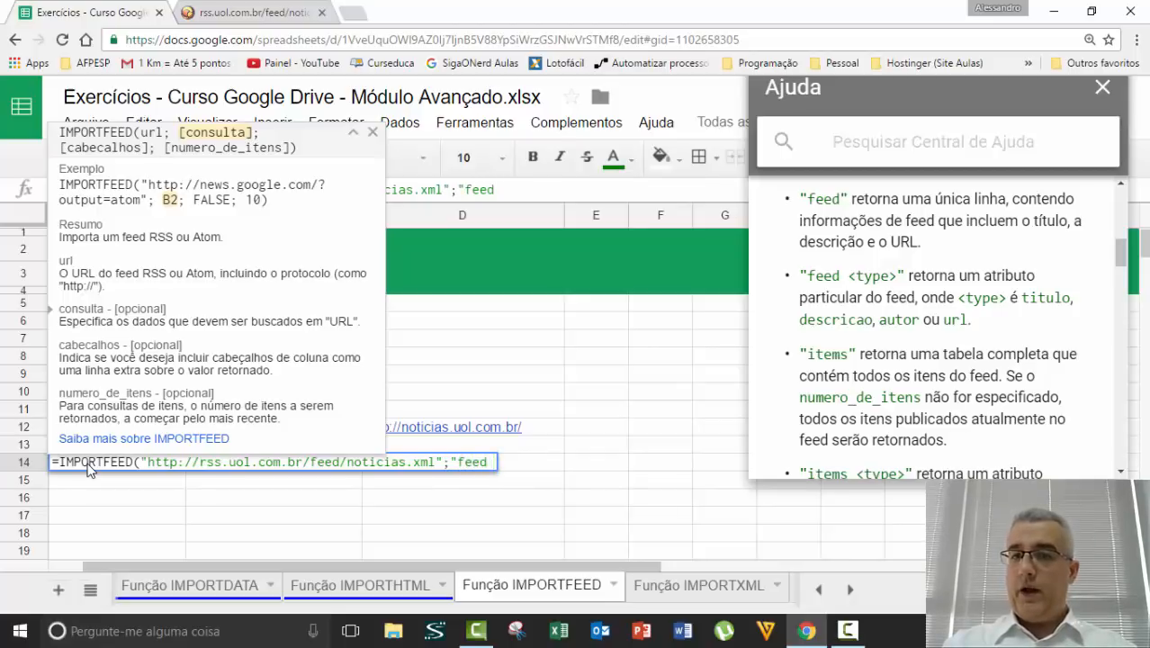
type("titulo\")")
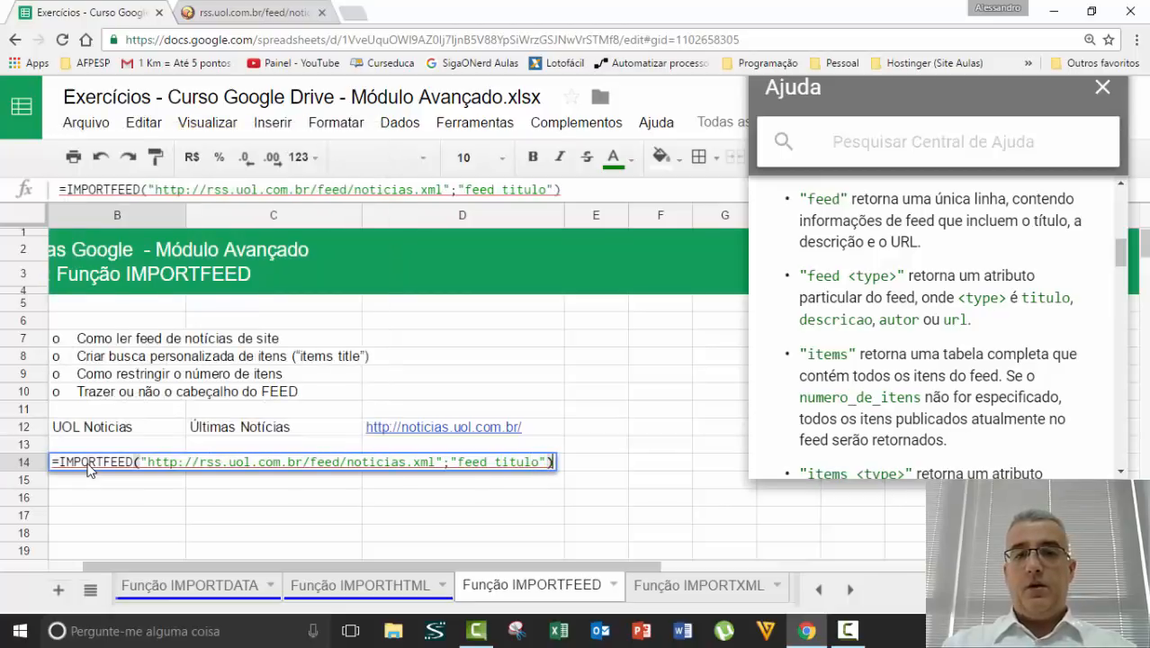
key("Return")
- Try "feed descriçao" as the query argument of the B14 formula
double_click(90, 470)
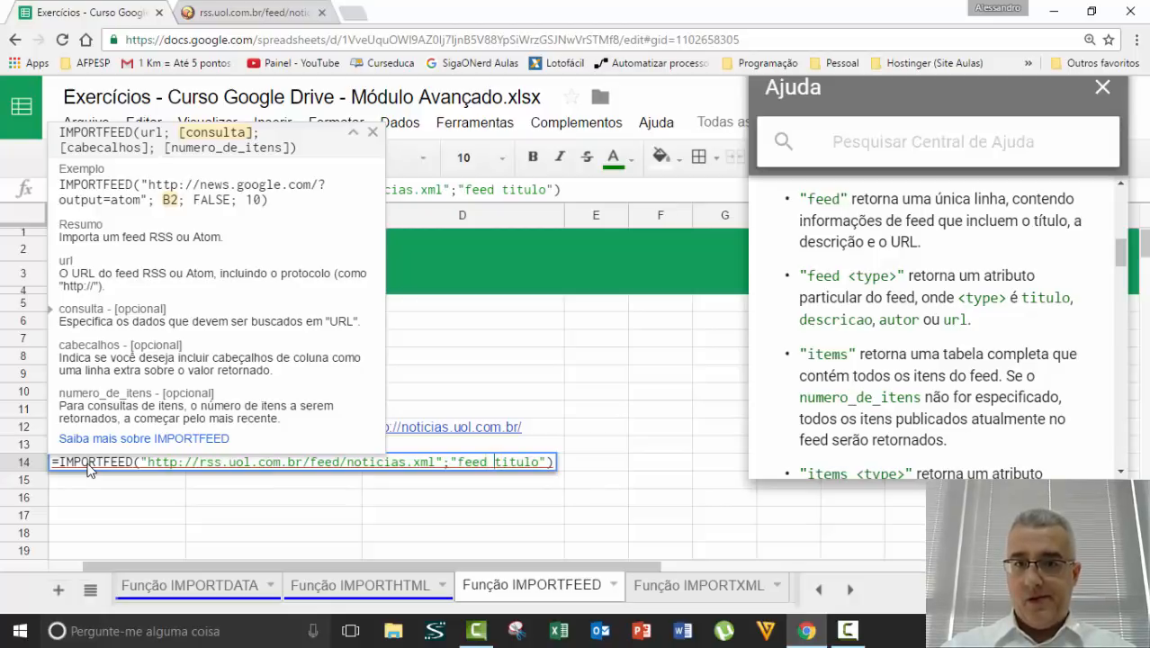
type("descrição")
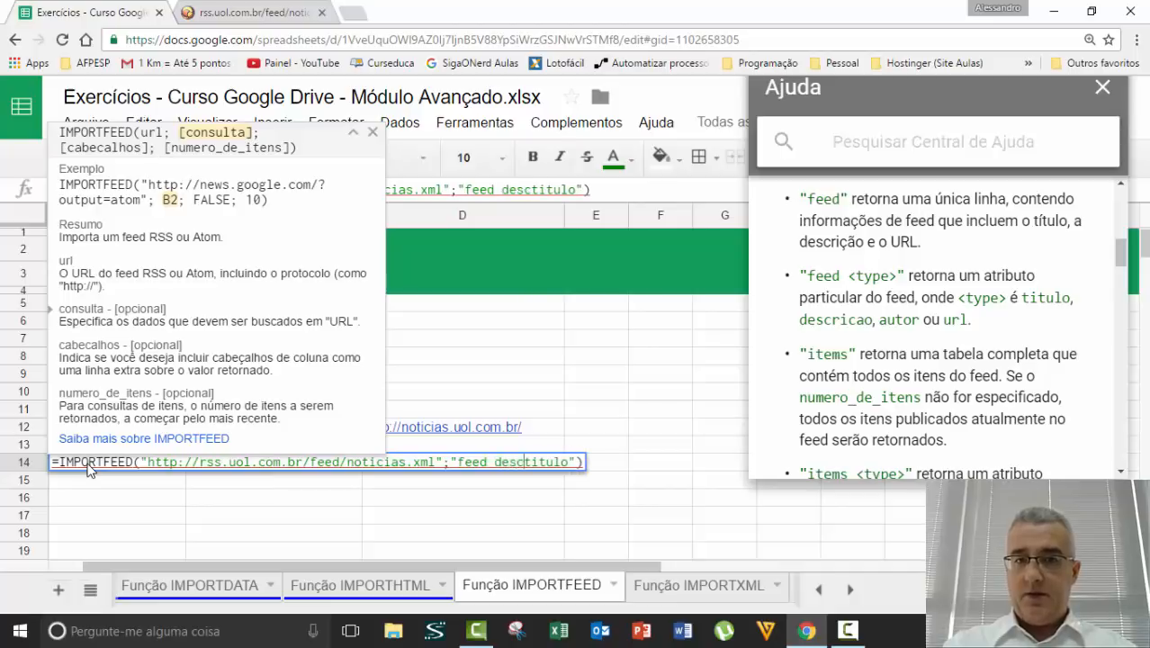
key("Delete")
key("Delete")
key("Delete")
key("Delete")
key("Delete")
key("Delete")
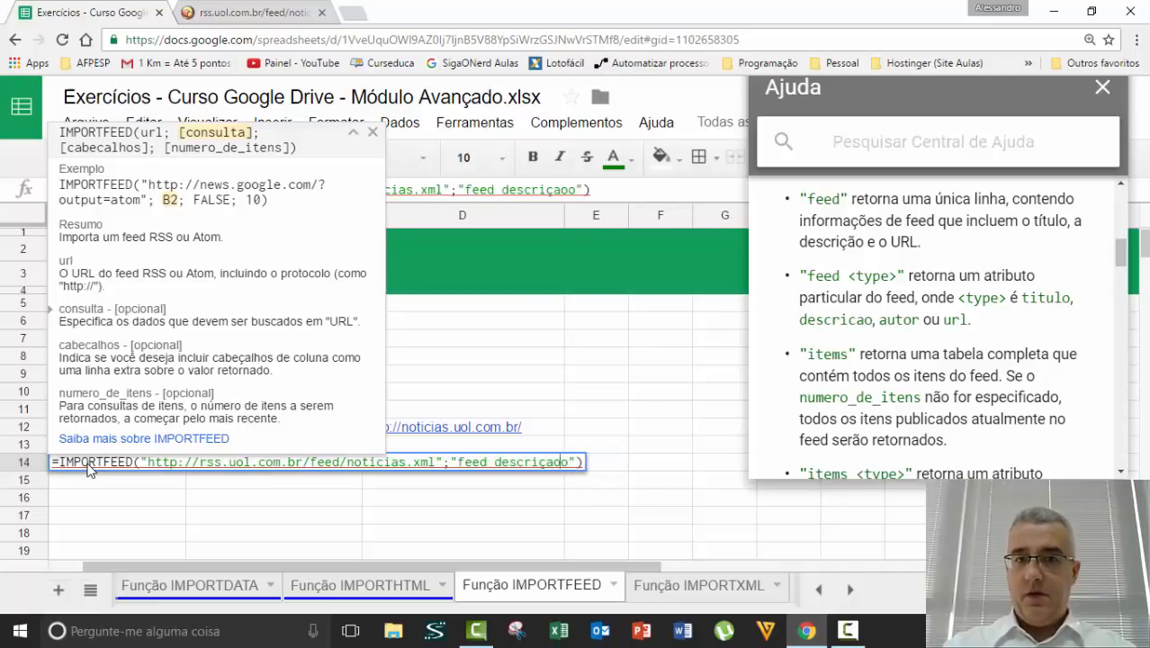
key("Return")
- Correct the query spelling in the B14 formula to "feed descricao", without the cedilla
double_click(87, 468)
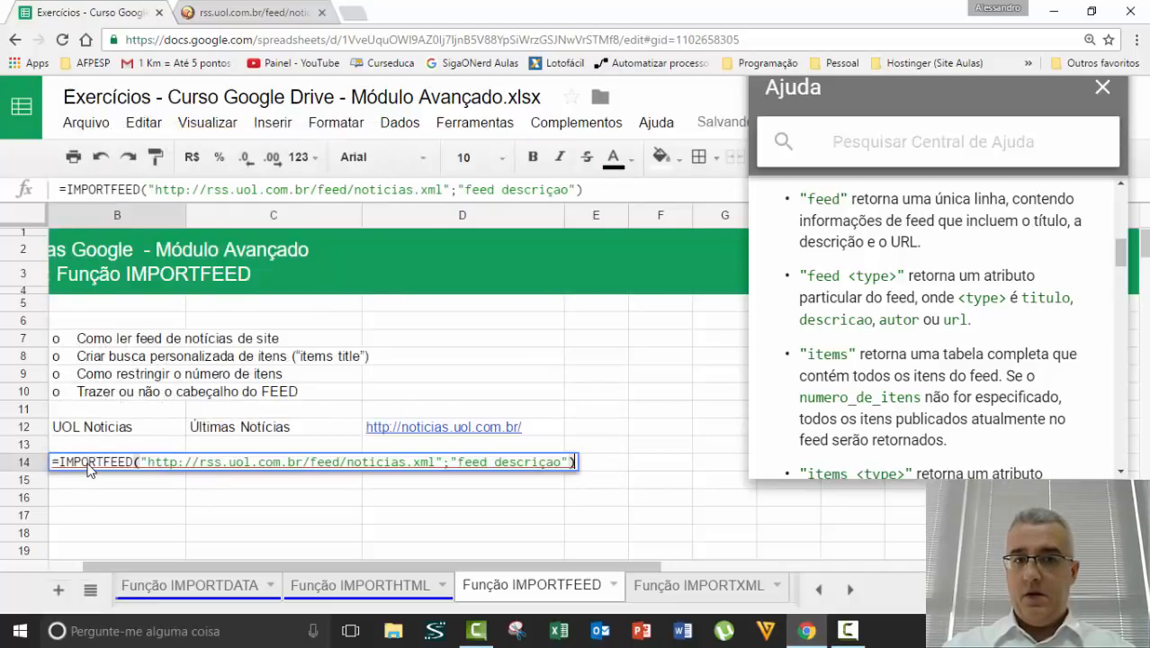
key("Return")
left_click(87, 467)
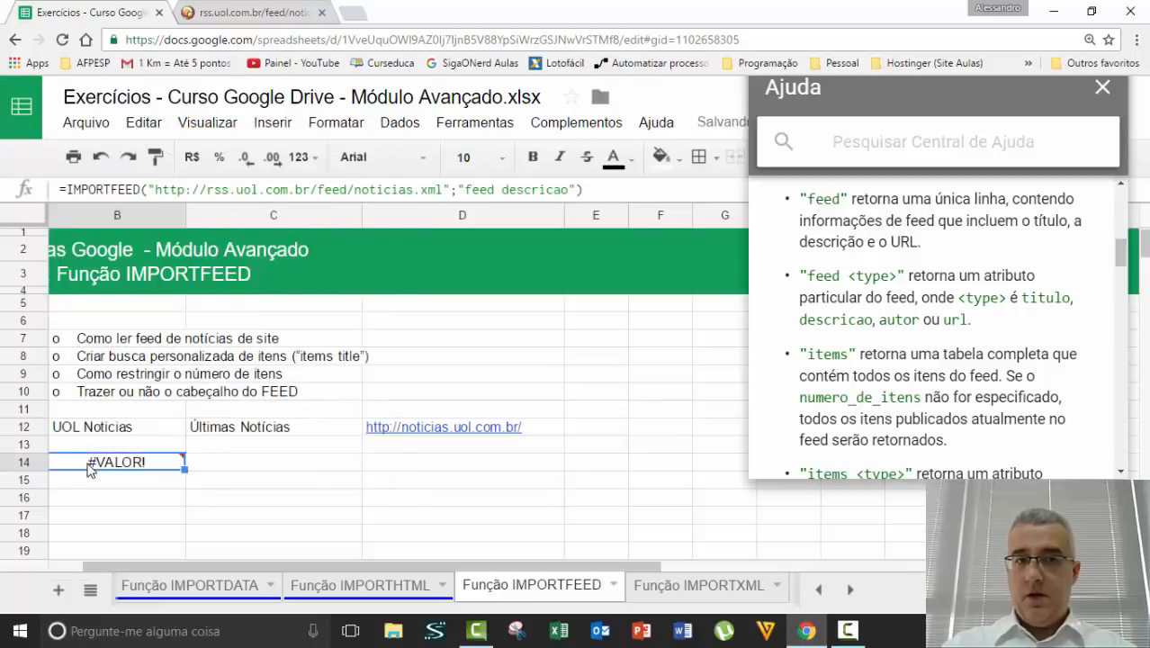
- Try "feed type" as the query argument of the B14 formula
double_click(87, 468)
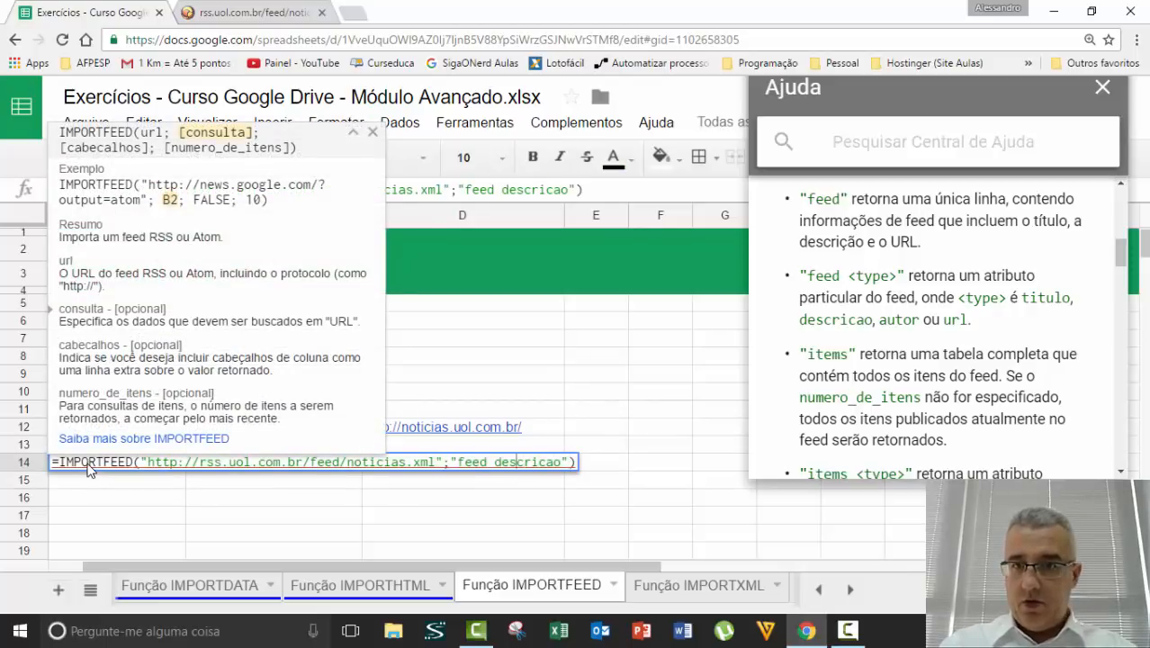
key("Left")
key("Left")
key("Left")
key("Left")
key("Left")
key("Left")
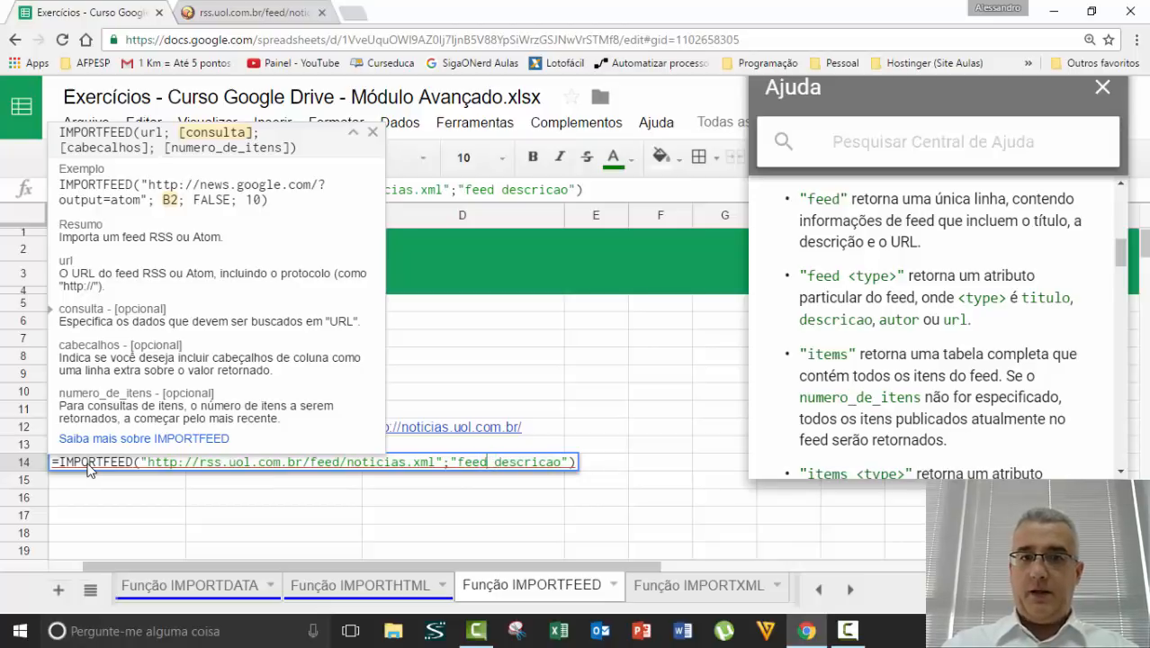
type("type")
key("Delete")
key("Delete")
key("Delete")
key("Delete")
key("Delete")
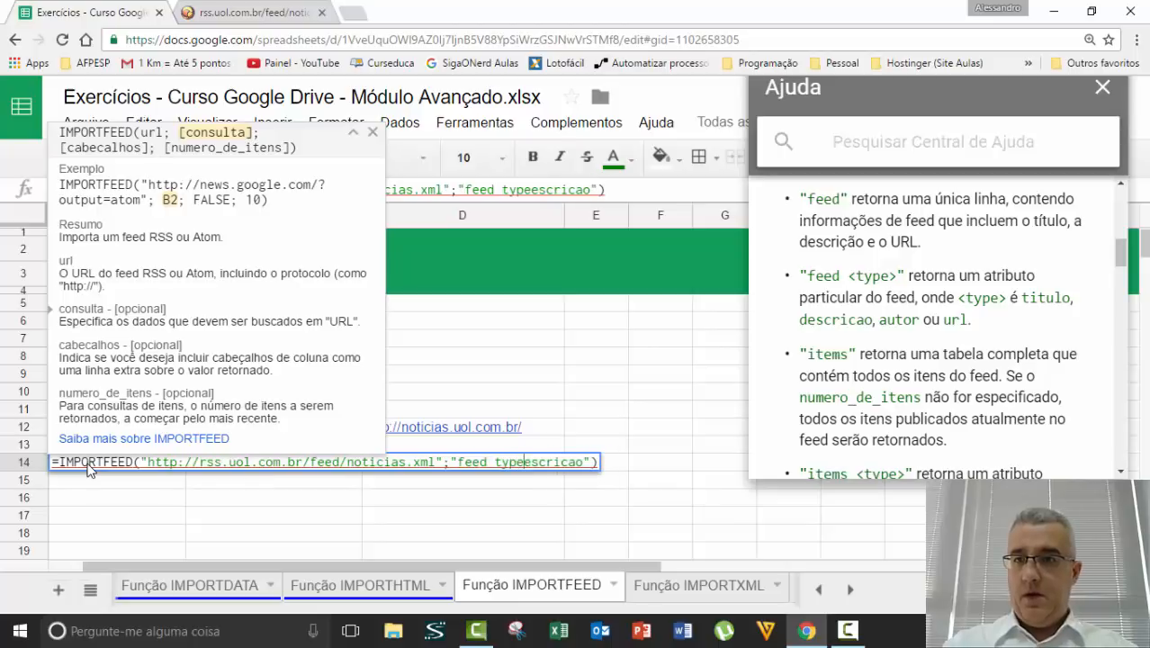
key("Delete")
key("Delete")
key("Delete")
key("Delete")
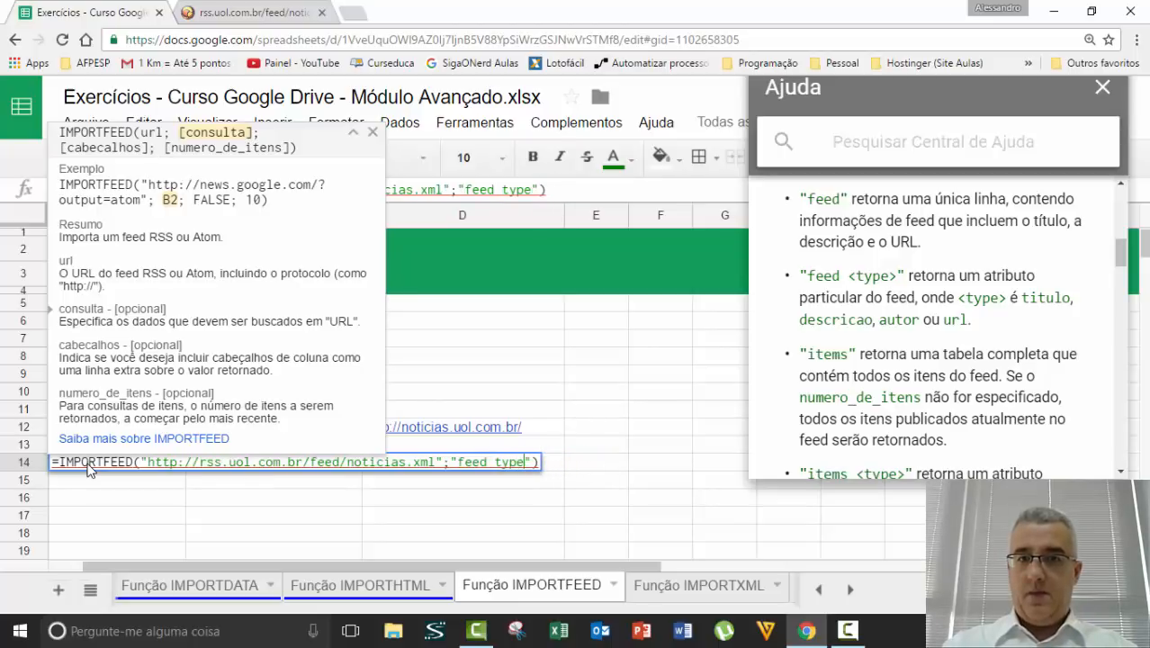
key("Return")
- Set the query argument of the B14 formula to "feed autor"
double_click(90, 469)
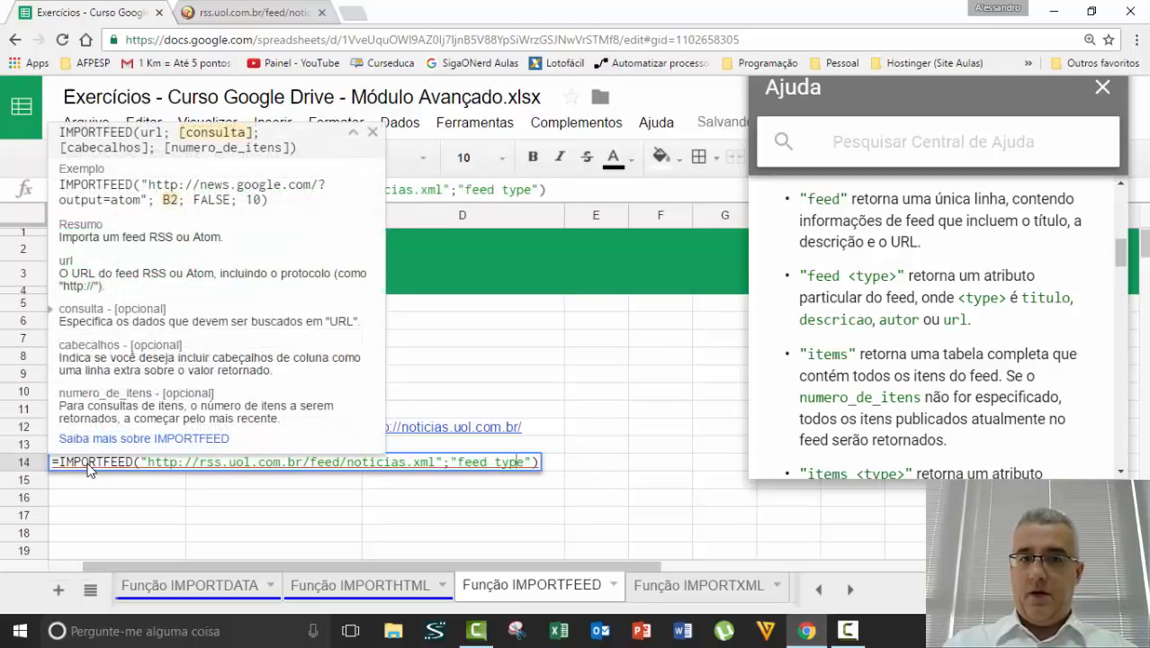
key("BackSpace")
key("BackSpace")
key("BackSpace")
key("BackSpace")
type("autor")
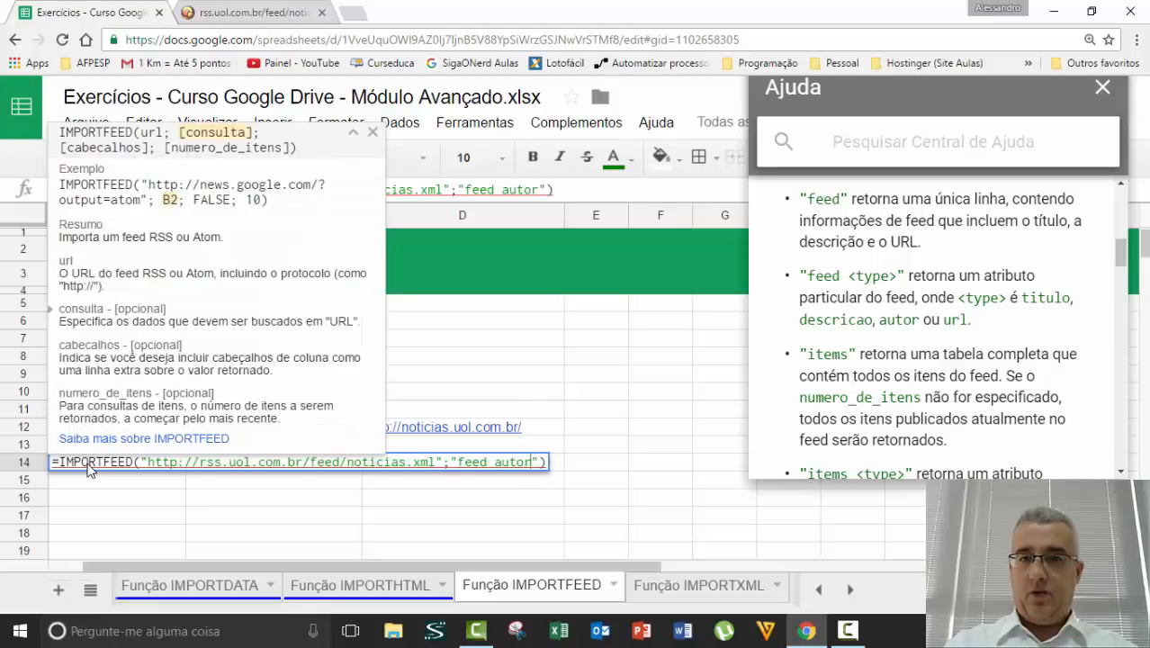
key("Return")
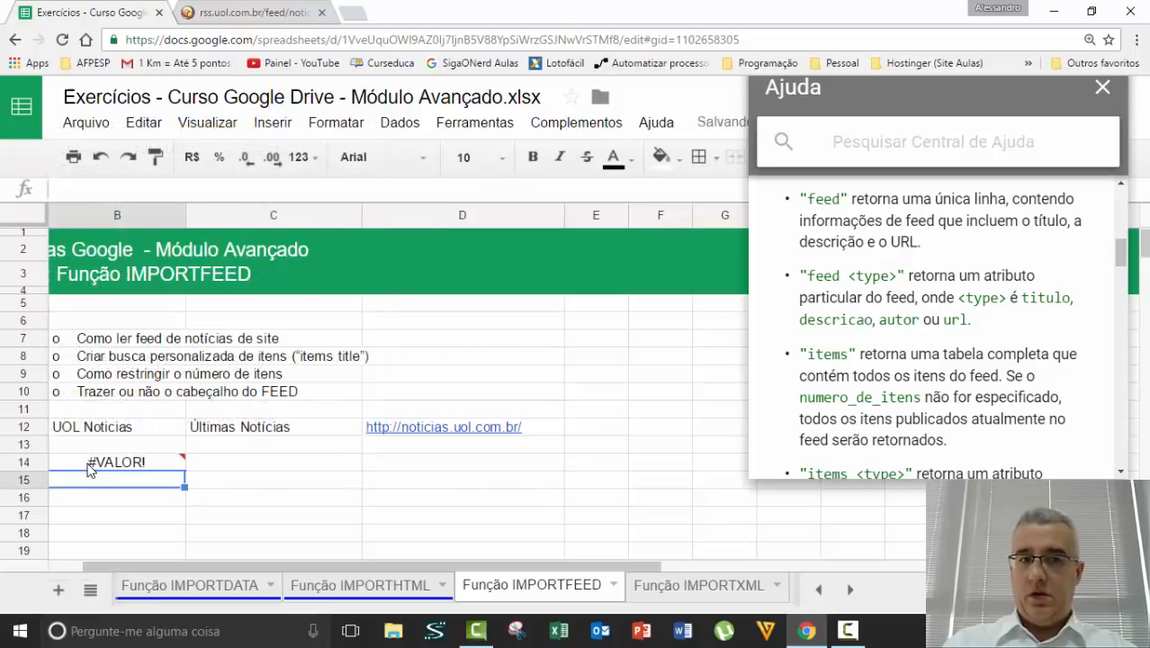
- Remove the word feed from the B14 formula's query so that the argument is only "autor"
double_click(89, 468)
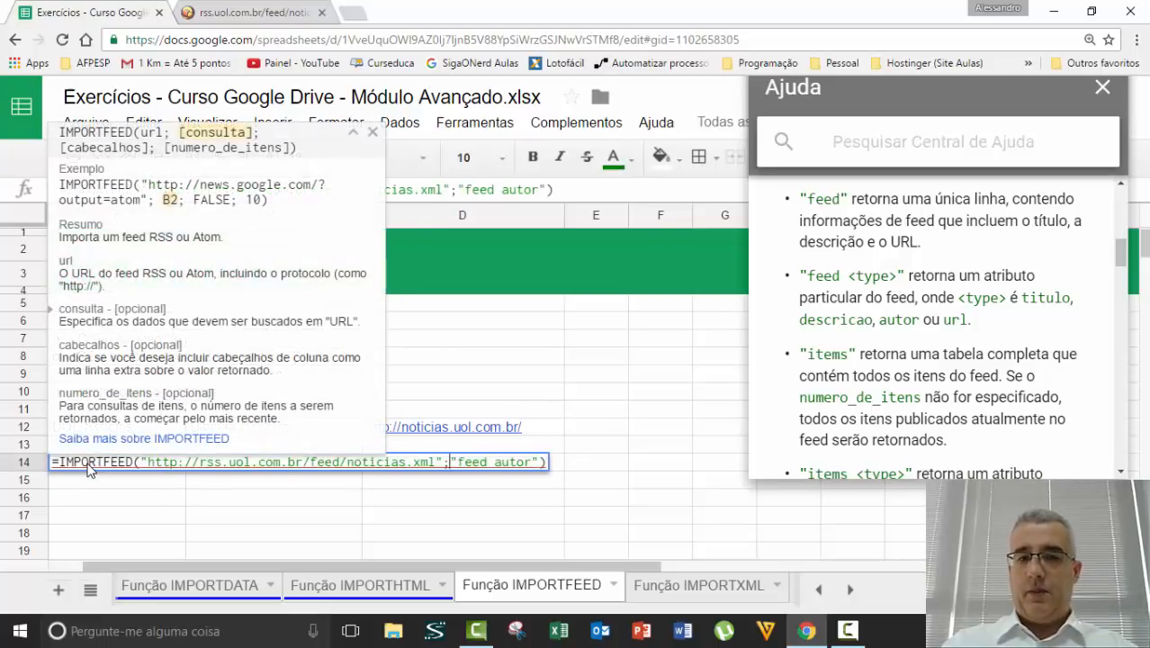
key("Delete")
key("Delete")
key("Delete")
key("Delete")
key("Delete")
key("Return")
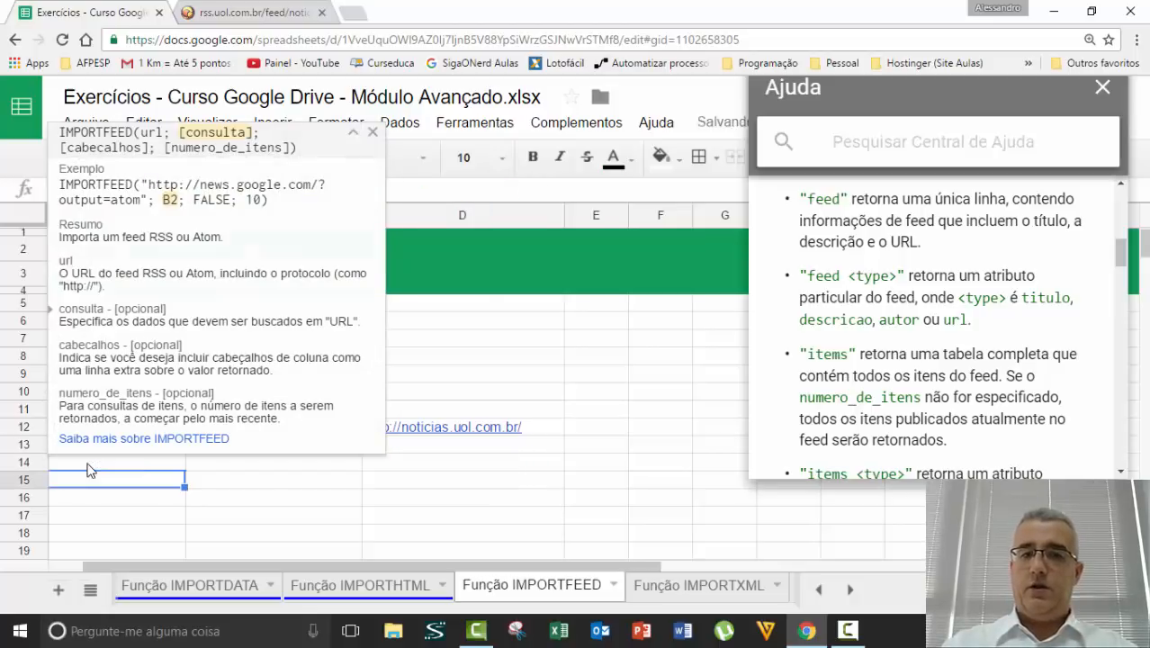
- Try "titulo" as the query argument of the B14 formula
double_click(90, 469)
key("Left")
key("Left")
key("Left")
key("Left")
key("Left")
key("Left")
key("Left")
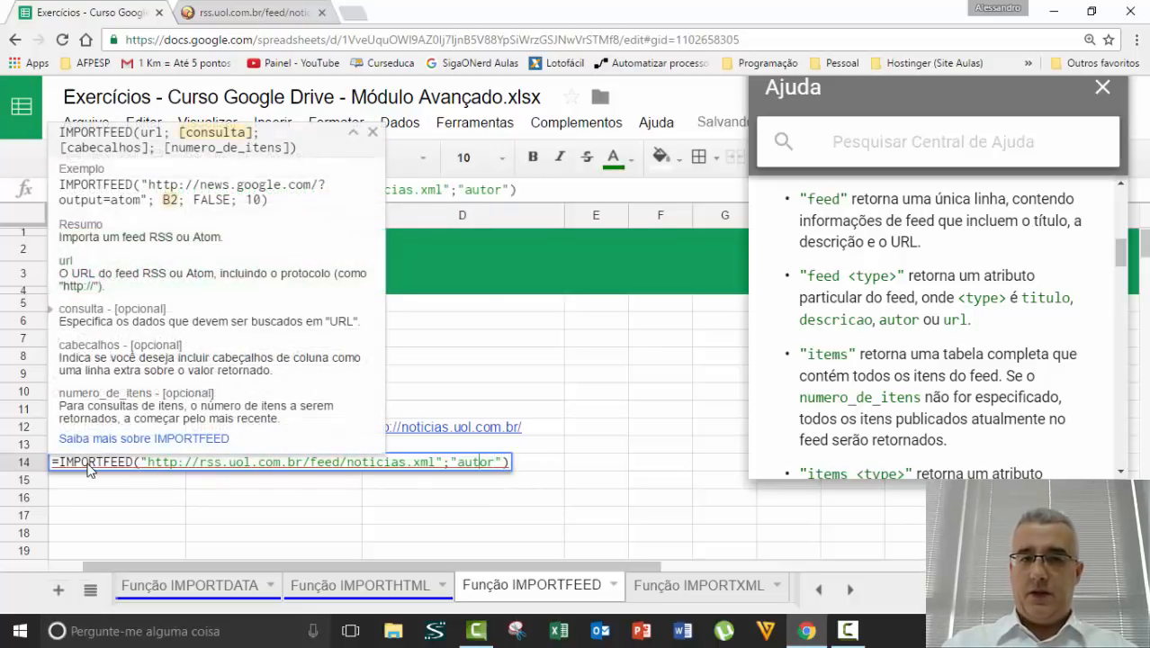
key("shift+Right")
key("shift+Right")
key("shift+Right")
key("shift+Right")
key("shift+Right")
key("shift+Right")
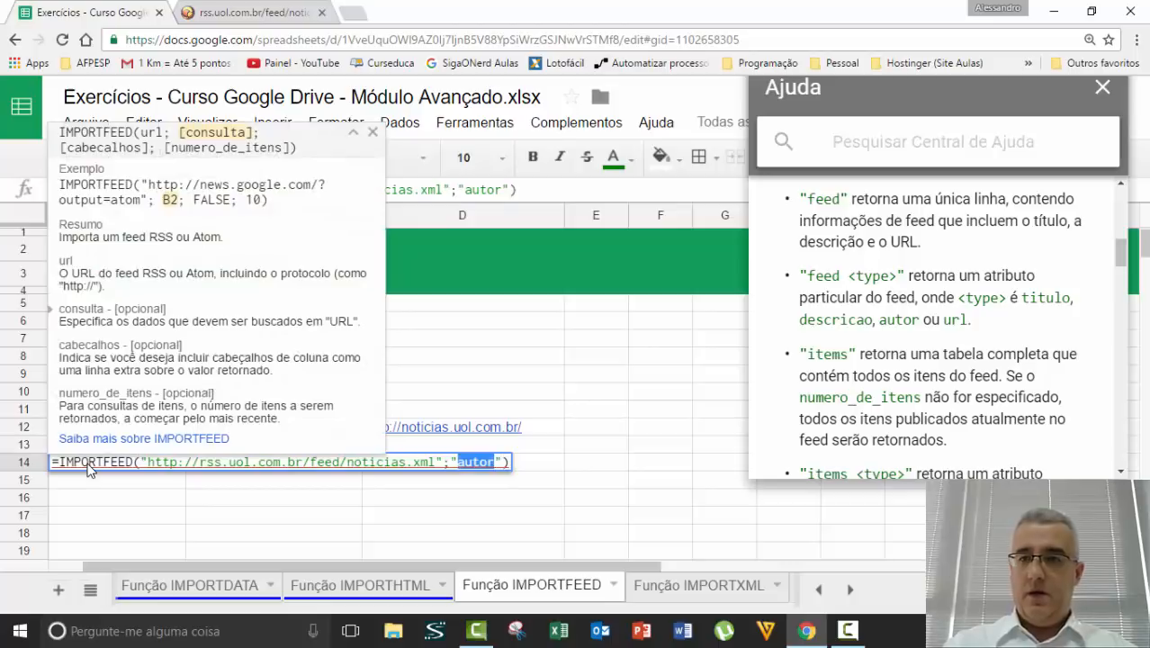
type("titulo")
key("Return")
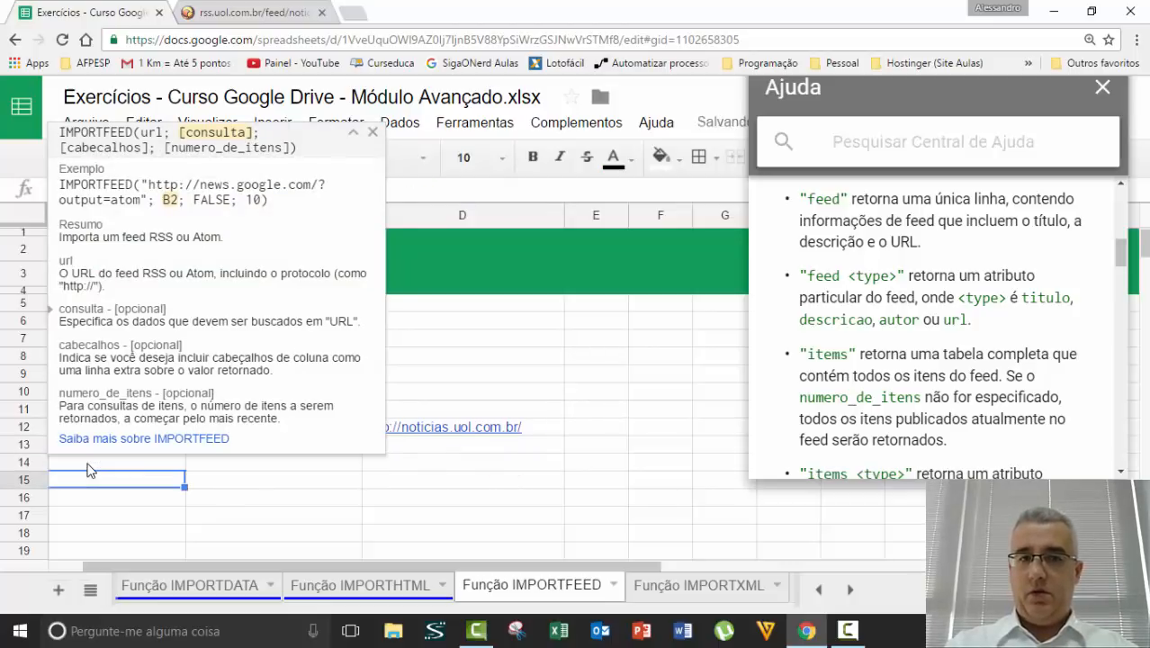
- Clear the IMPORTFEED formula from cell B14
left_click(89, 467)
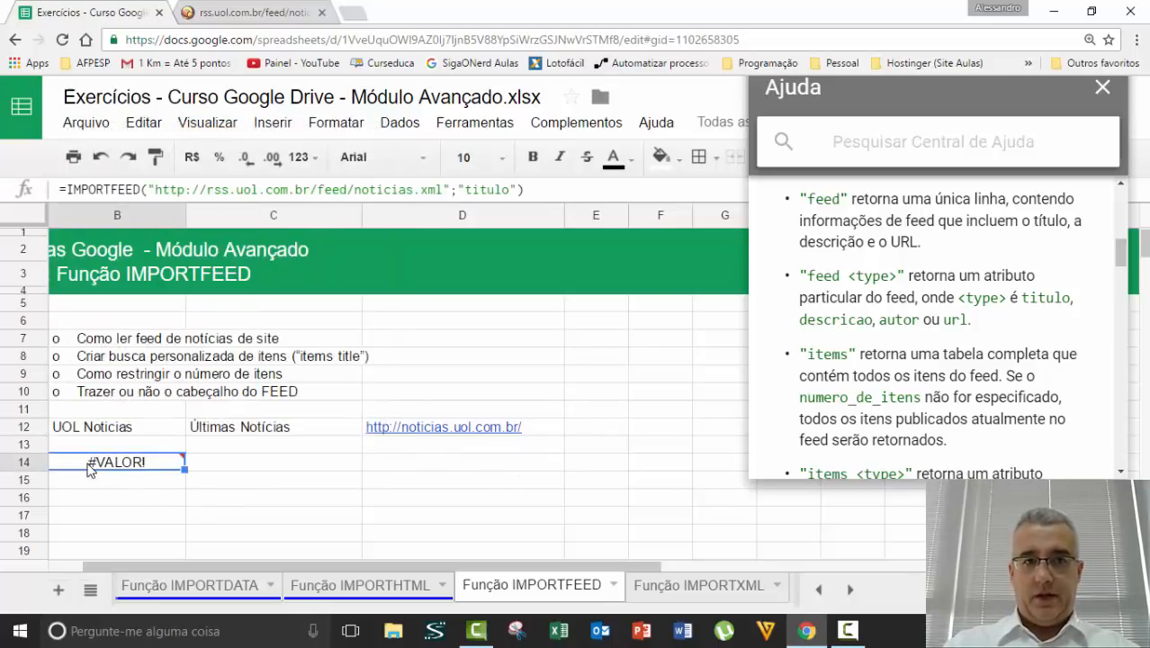
key("Up")
key("Up")
key("Up")
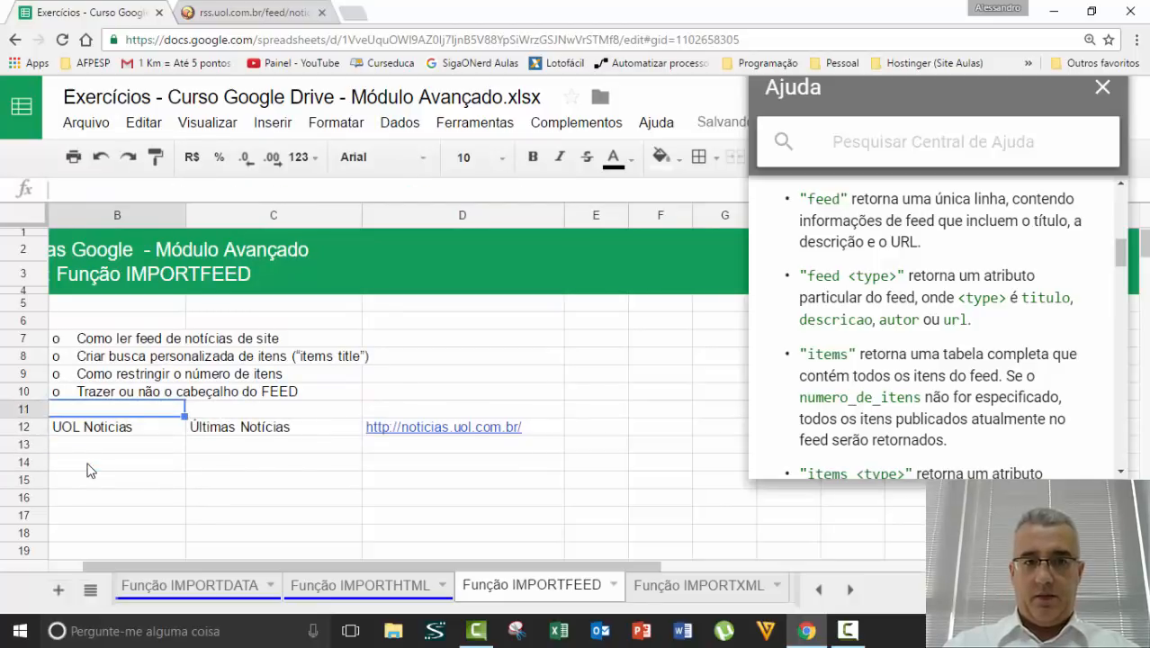
- Try "FEED titulo" as the query argument of the B12 formula
key("Down")
key("F2")
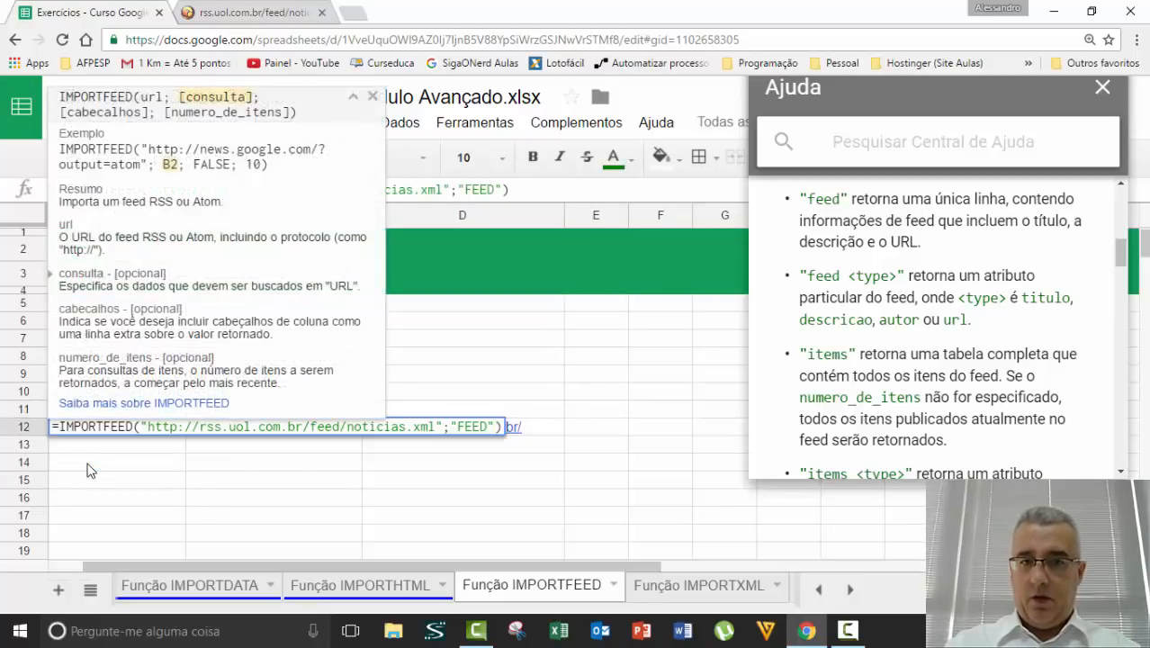
type("titulo")
key("Return")
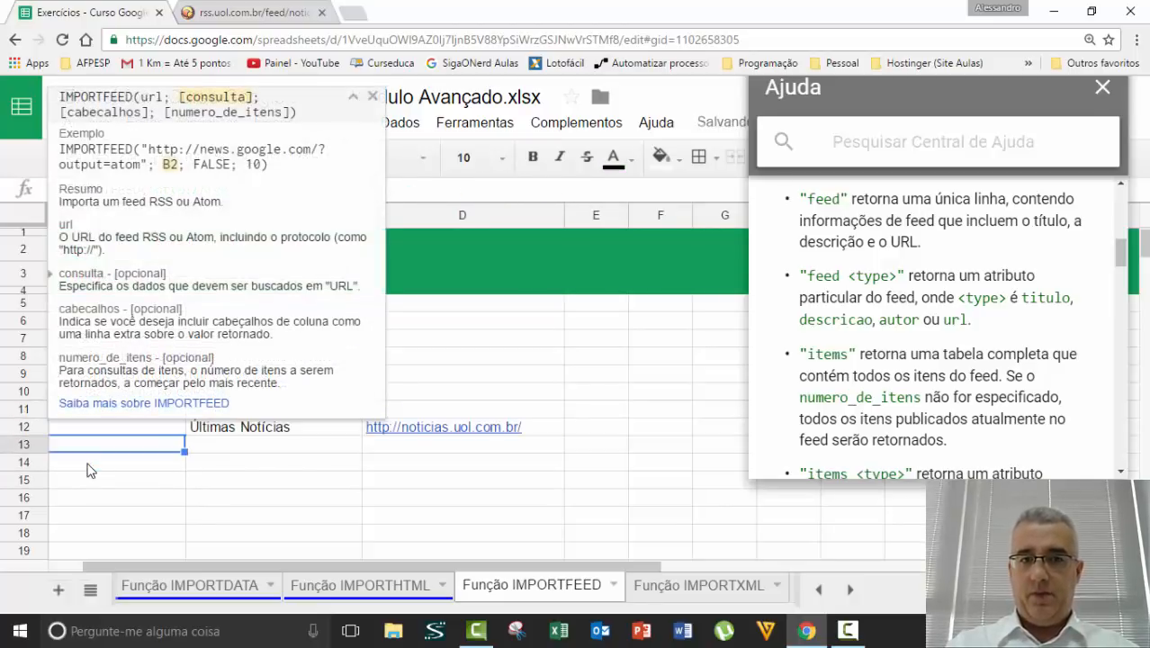
- Remove the word titulo from the B12 formula's query so that the argument is only "FEED"
key("Up")
key("F2")
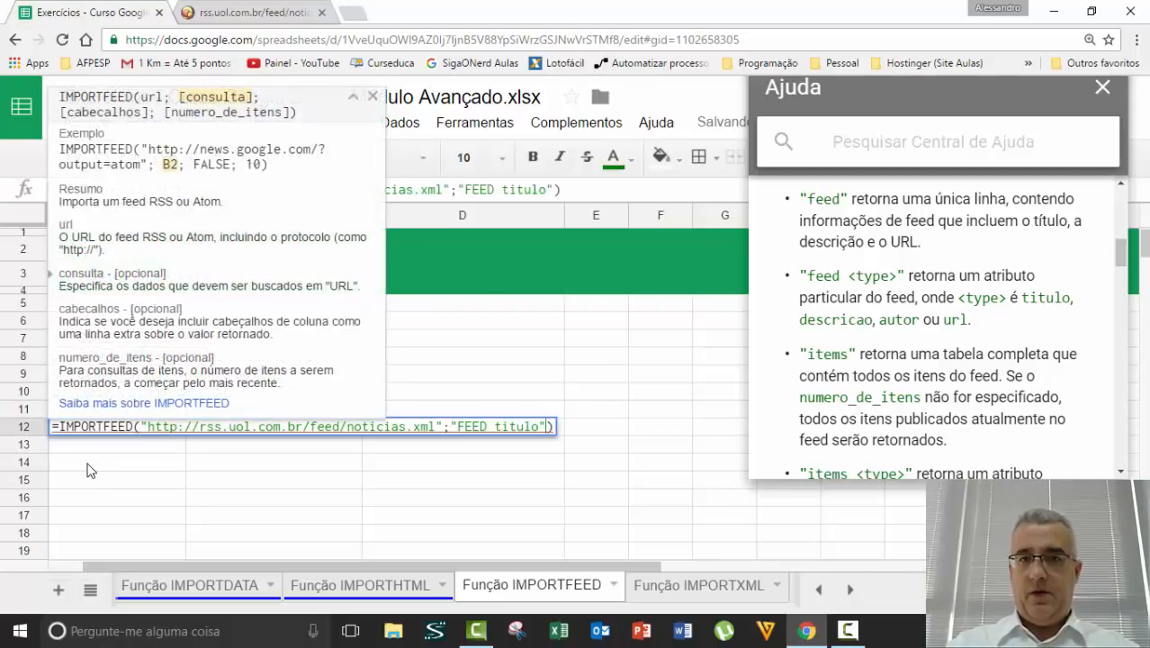
key("Left")
key("Left")
key("BackSpace")
key("BackSpace")
key("BackSpace")
key("BackSpace")
key("BackSpace")
key("BackSpace")
key("BackSpace")
key("Return")
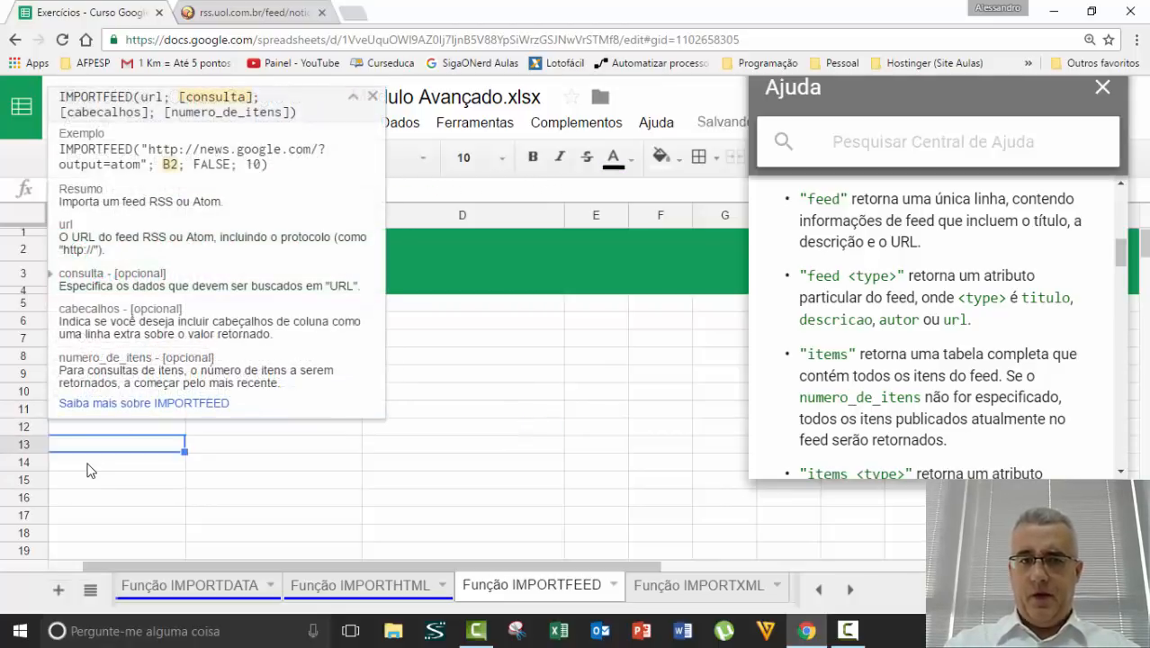
- Set the query argument of the B12 formula to "feed url" in lowercase
key("Up")
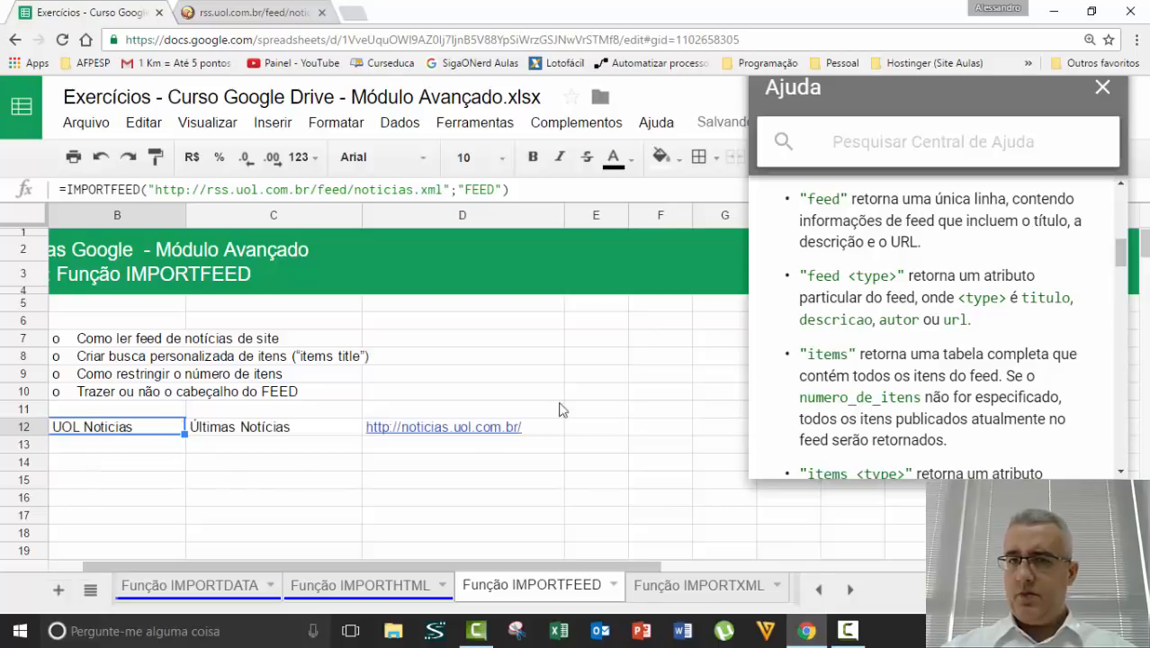
scroll(952, 273, "up", 1)
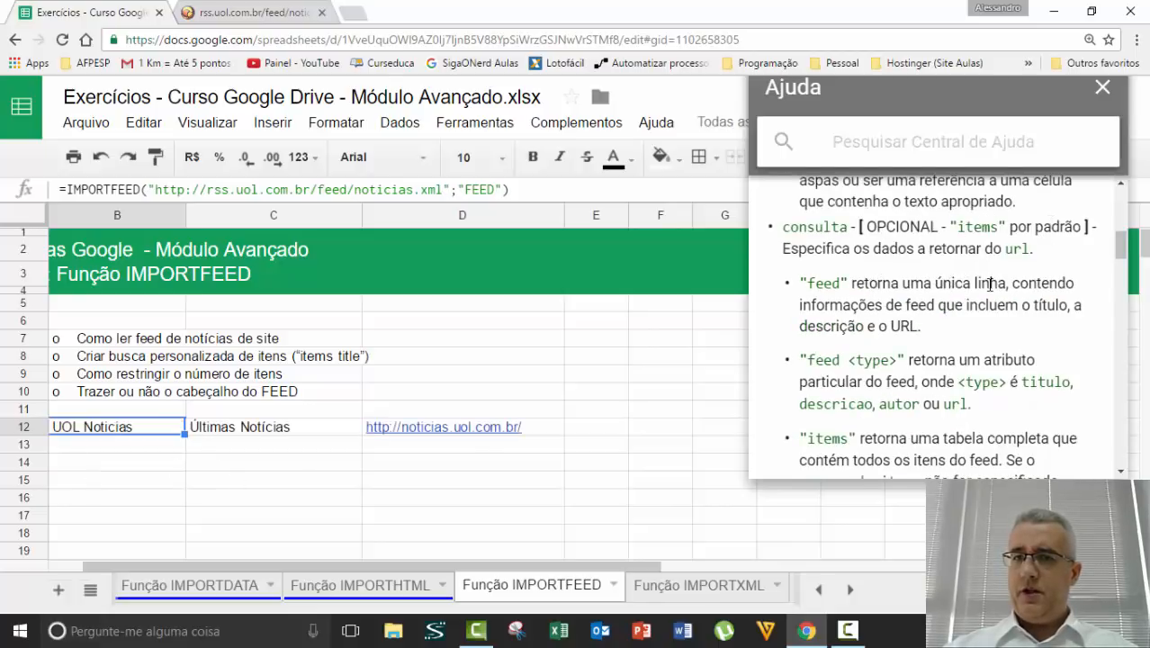
scroll(902, 311, "down", 1)
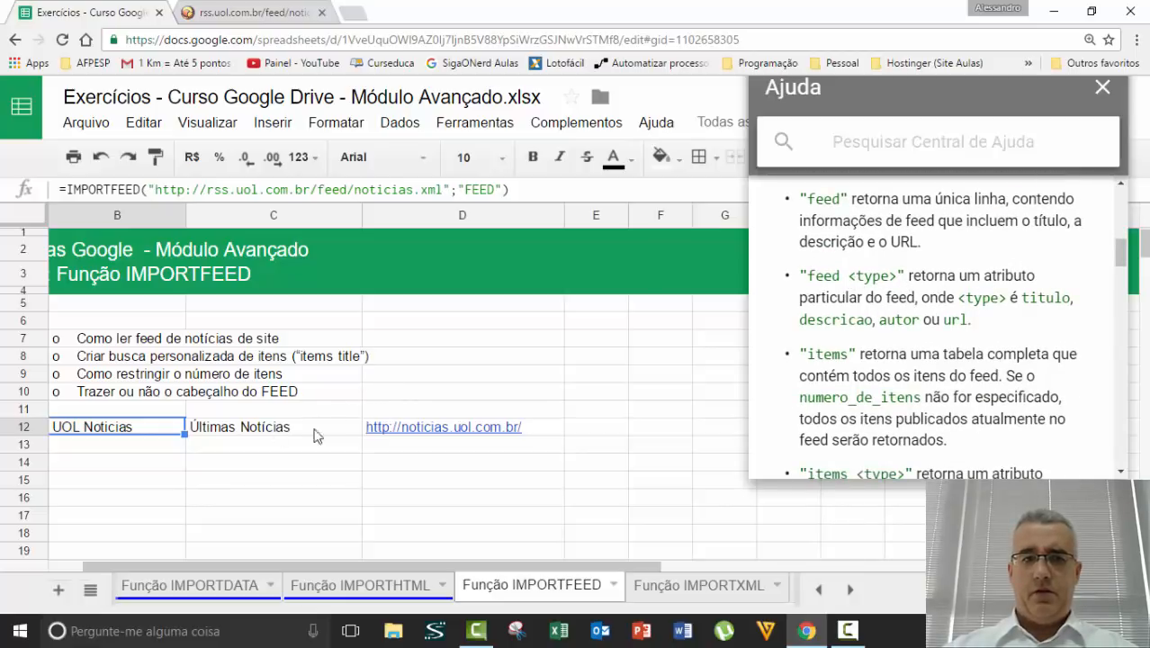
key("F2")
key("Left")
key("Left")
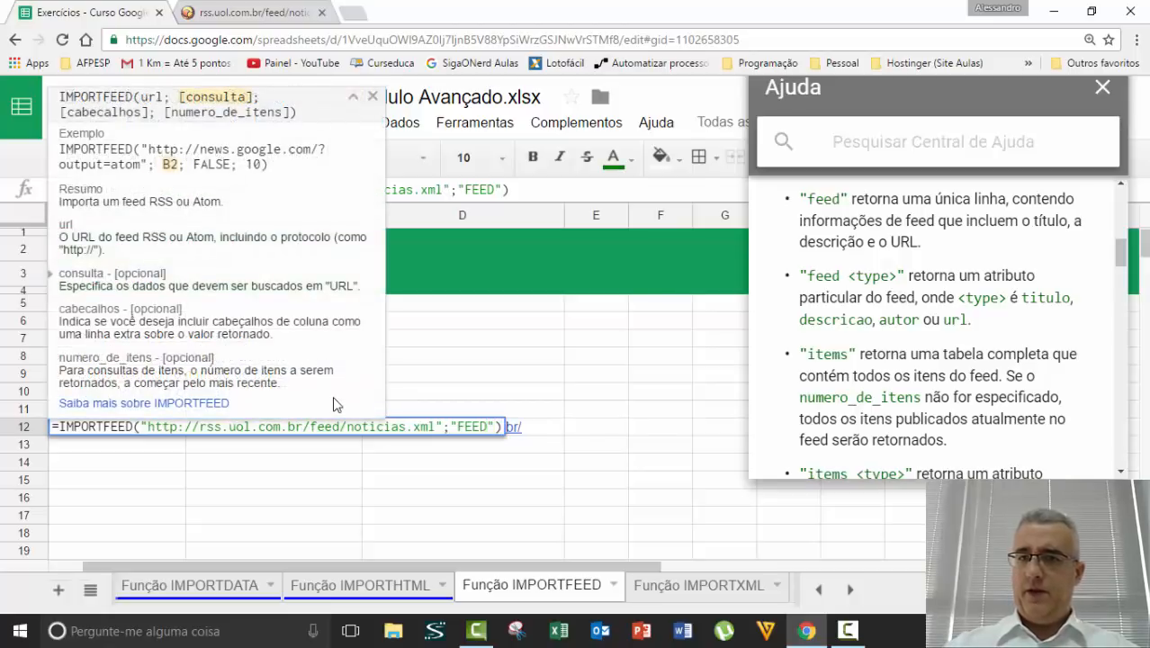
key("BackSpace")
key("BackSpace")
key("BackSpace")
type("eed ")
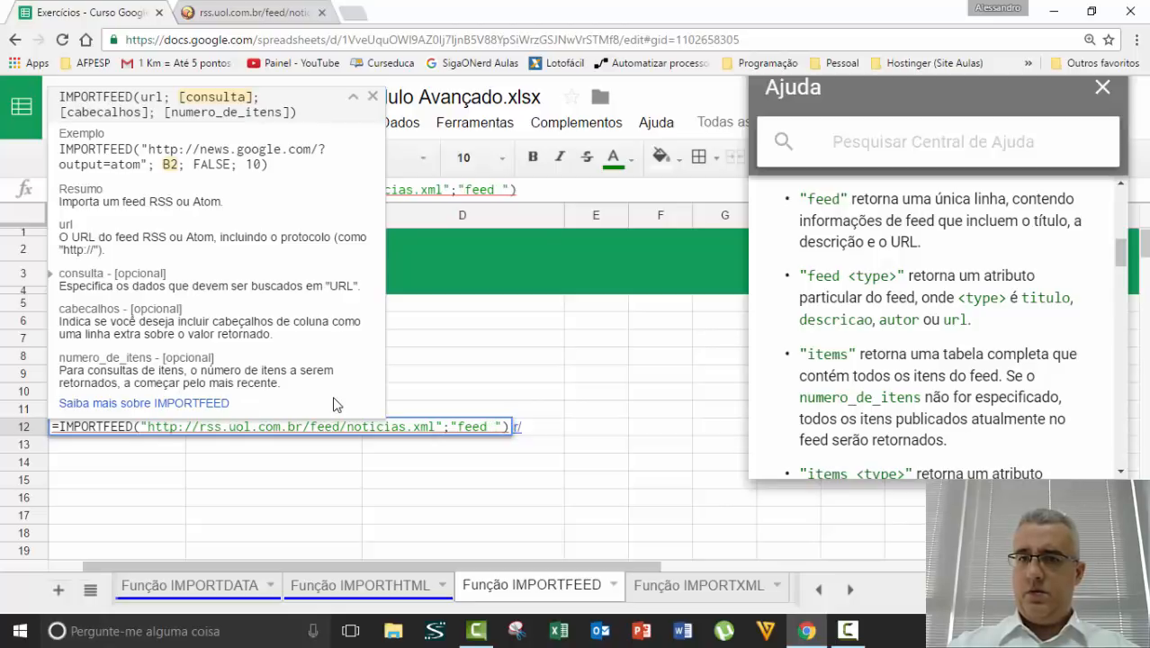
type("url")
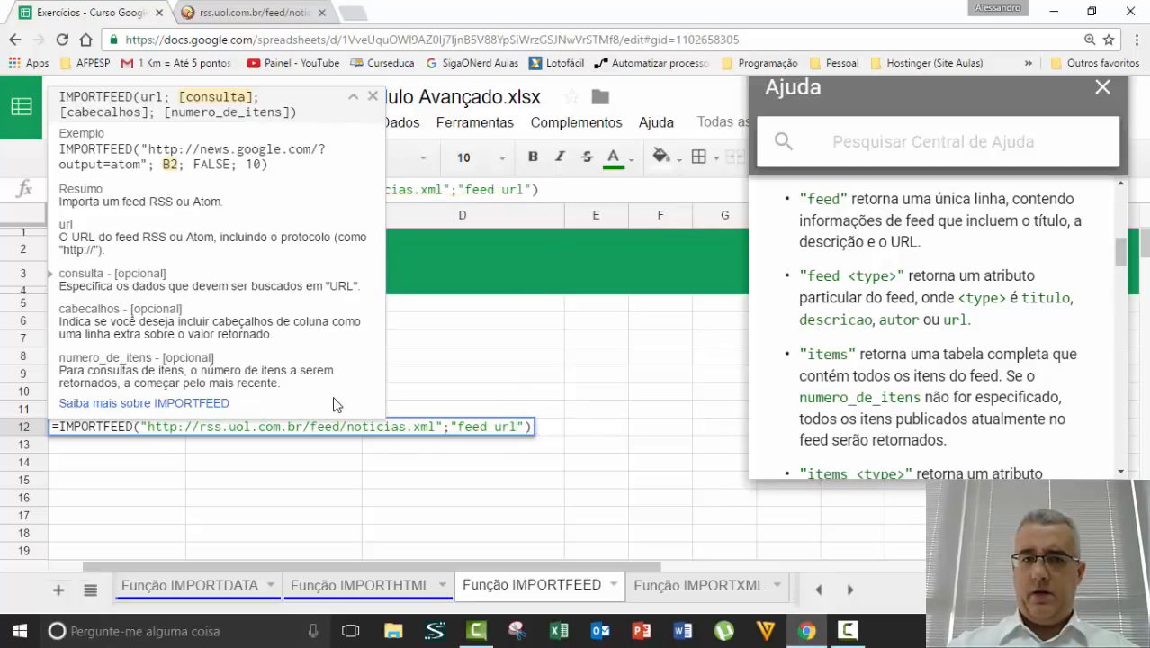
key("Return")
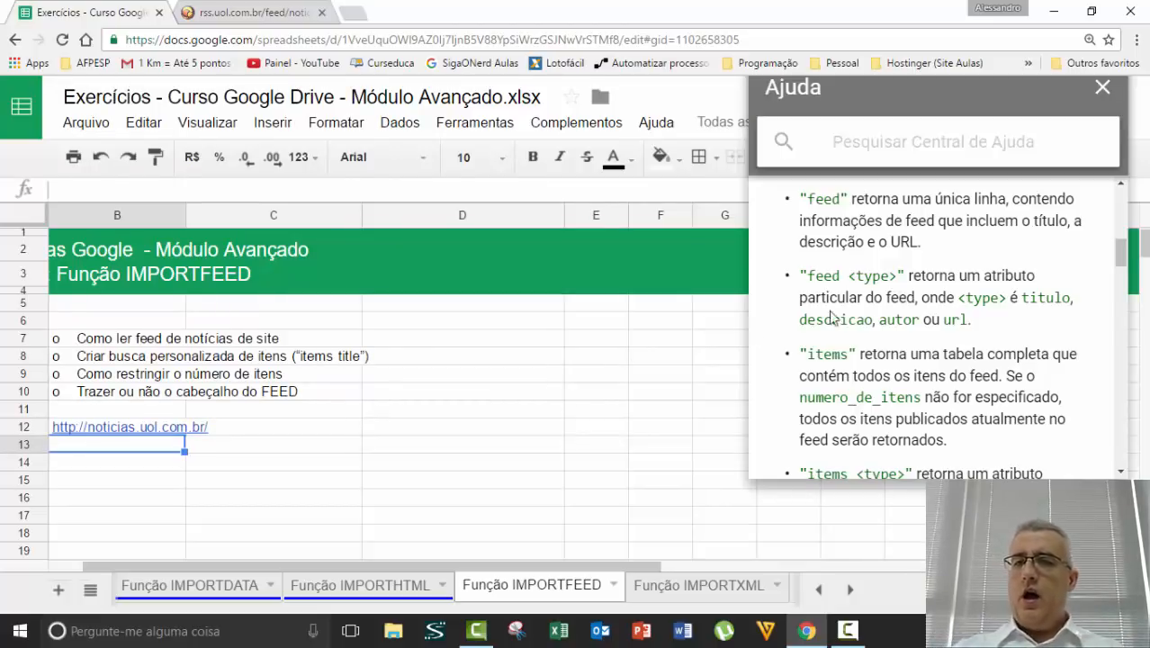
- Try "feed autor" as the query argument of the B12 formula
left_click(174, 428)
double_click(176, 429)
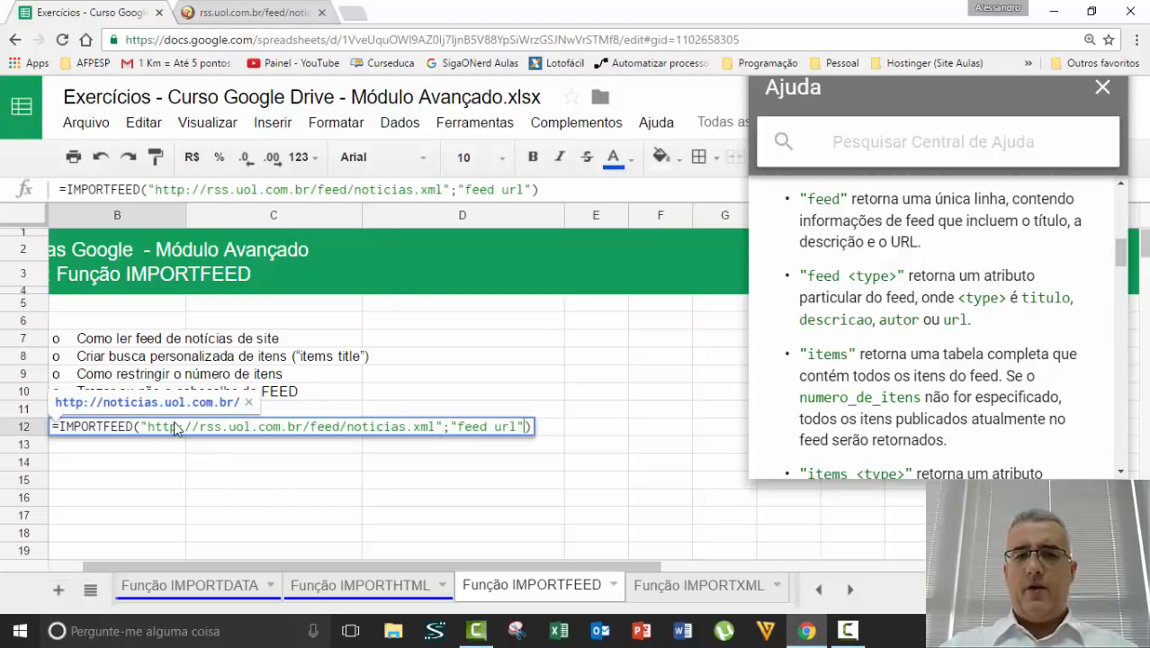
key("BackSpace")
key("BackSpace")
key("BackSpace")
type("autor")
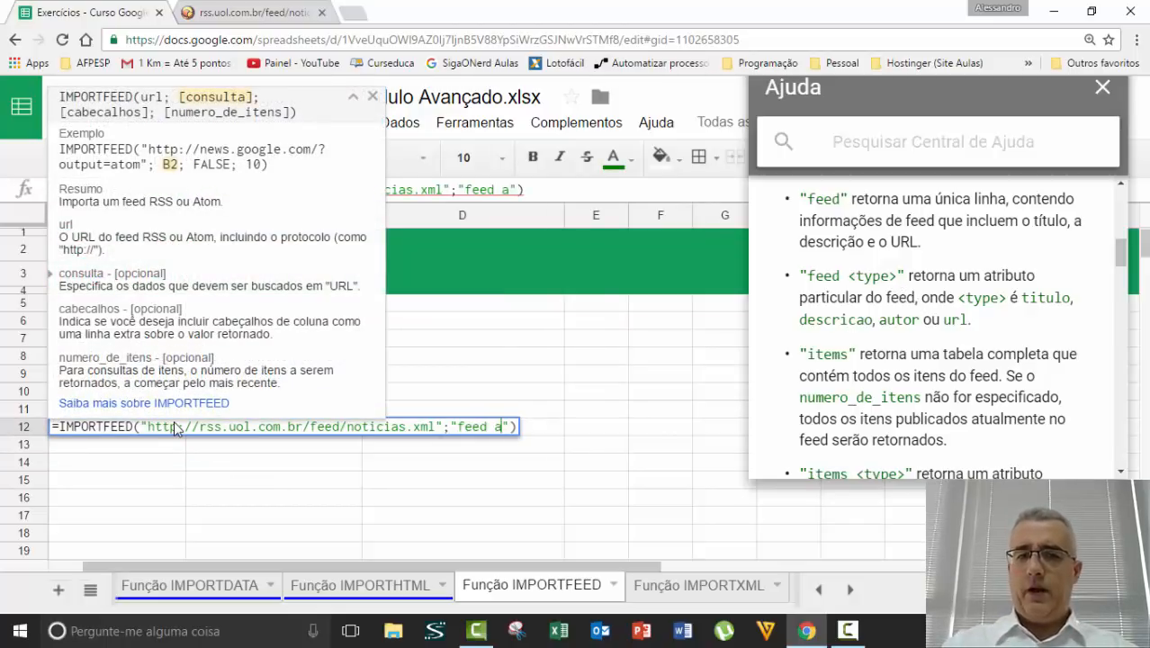
key("Return")
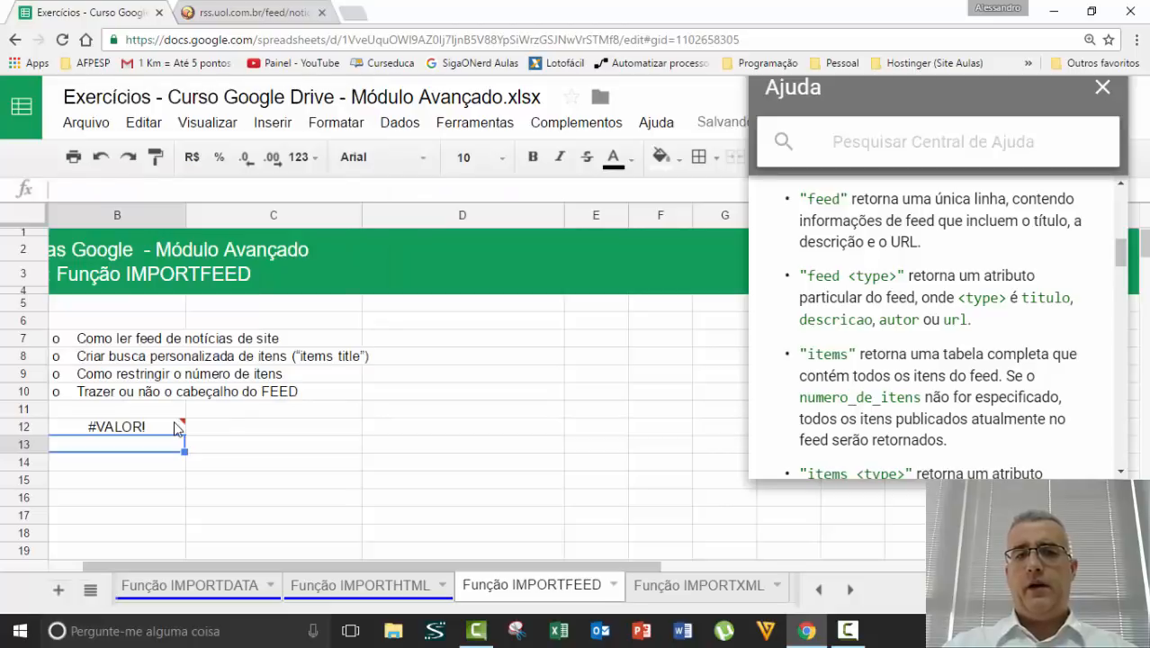
- Change the B12 formula's query to the English spelling "feed author"
double_click(177, 428)
type("h")
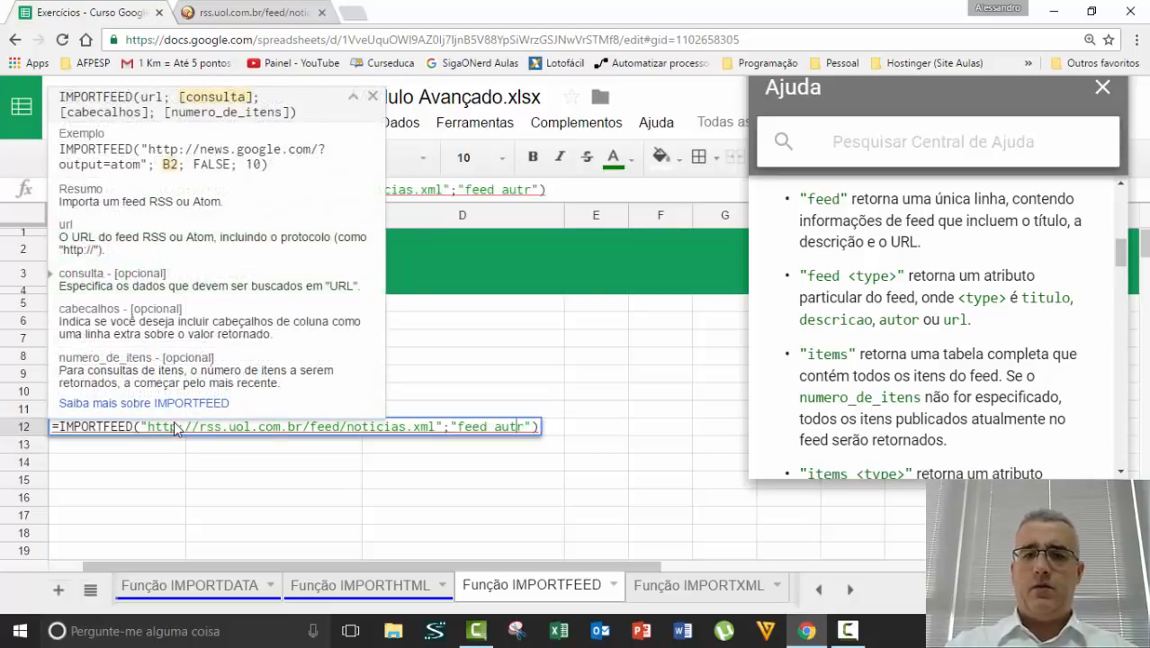
key("Return")
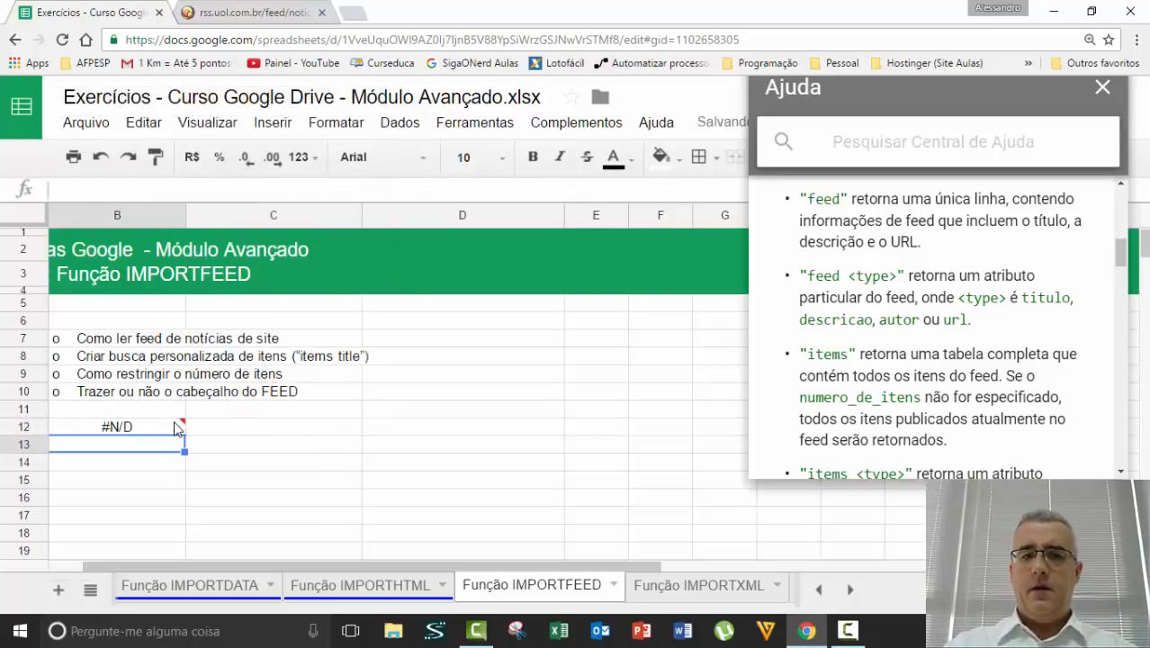
- Set the query argument of the B12 formula to "feed description"
double_click(175, 423)
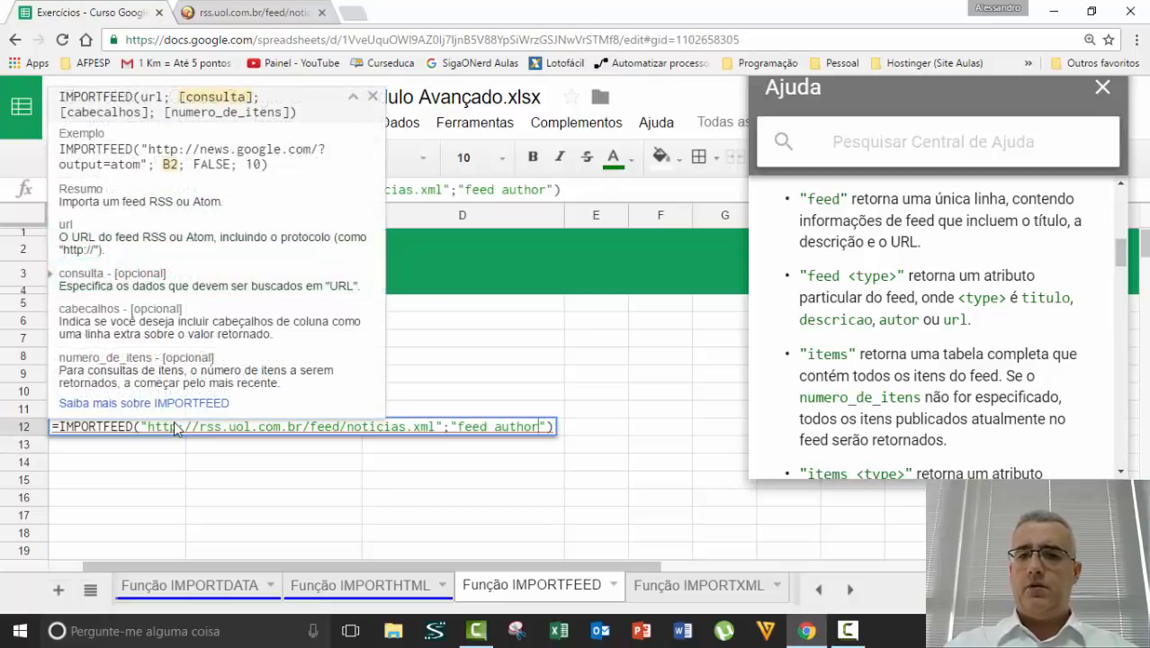
key("BackSpace")
key("BackSpace")
key("BackSpace")
key("BackSpace")
key("BackSpace")
key("BackSpace")
type("desc")
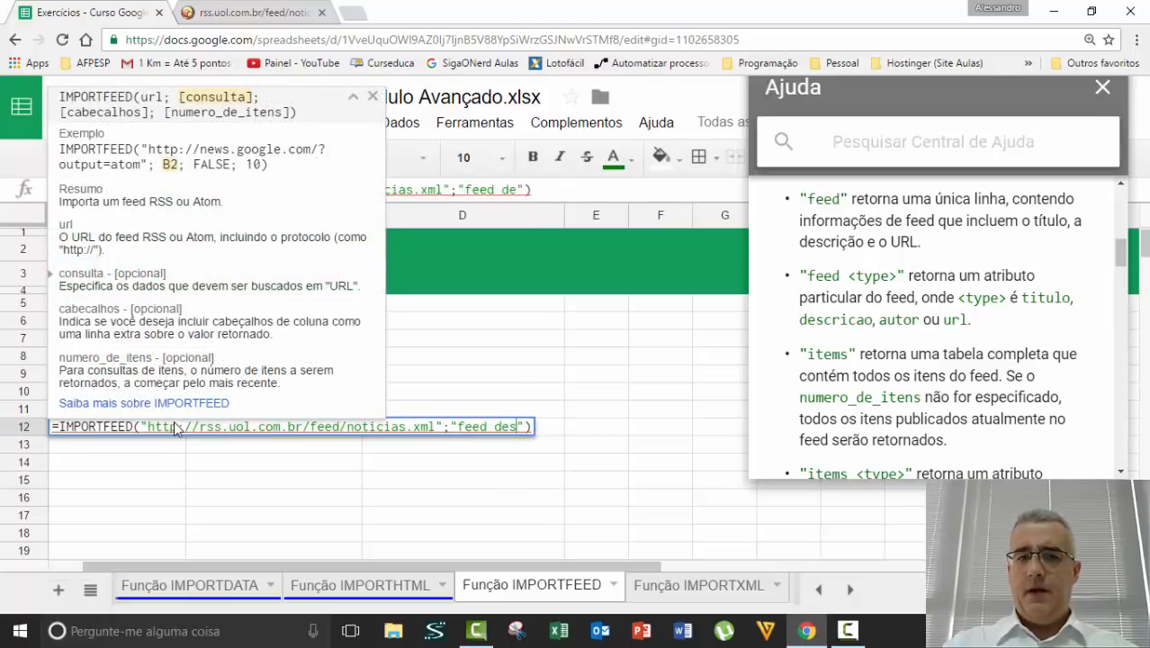
type("ription")
key("Return")
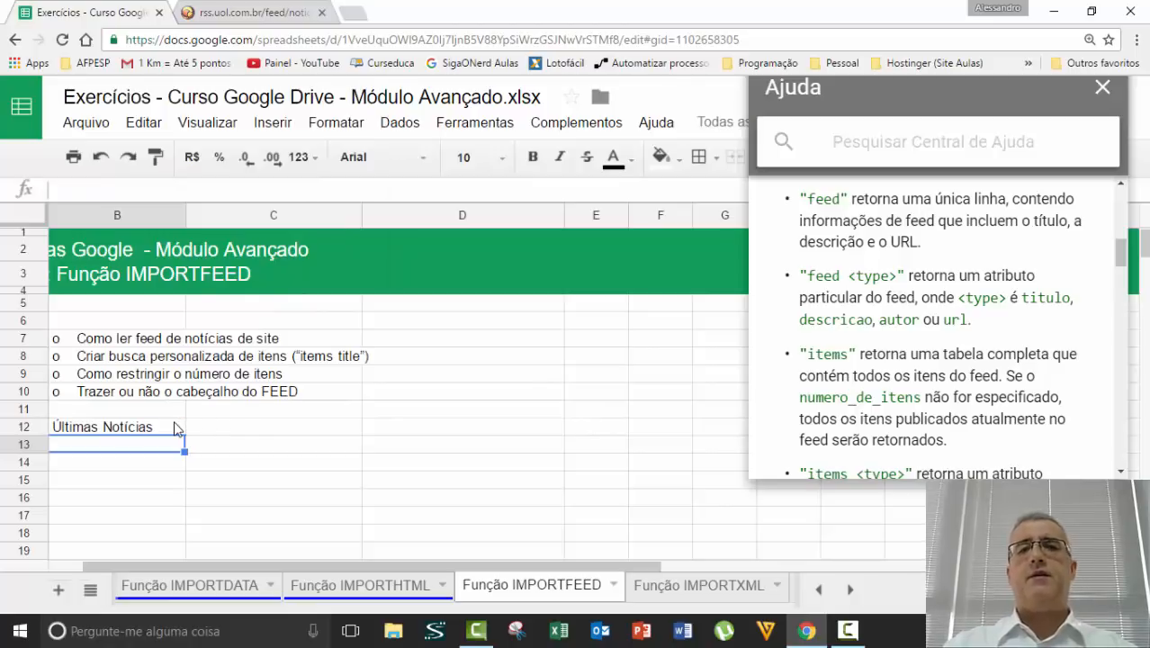
- Delete the query argument and closing parenthesis from the B12 formula, keeping the feed URL and the semicolon after it
left_click(175, 428)
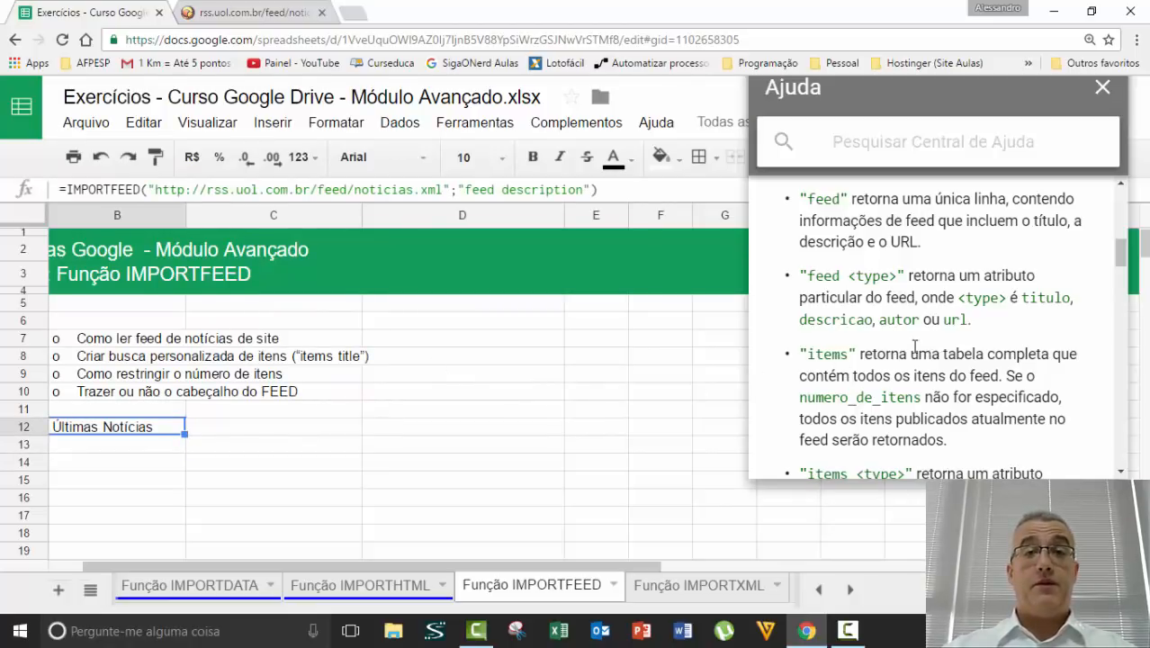
key("F2")
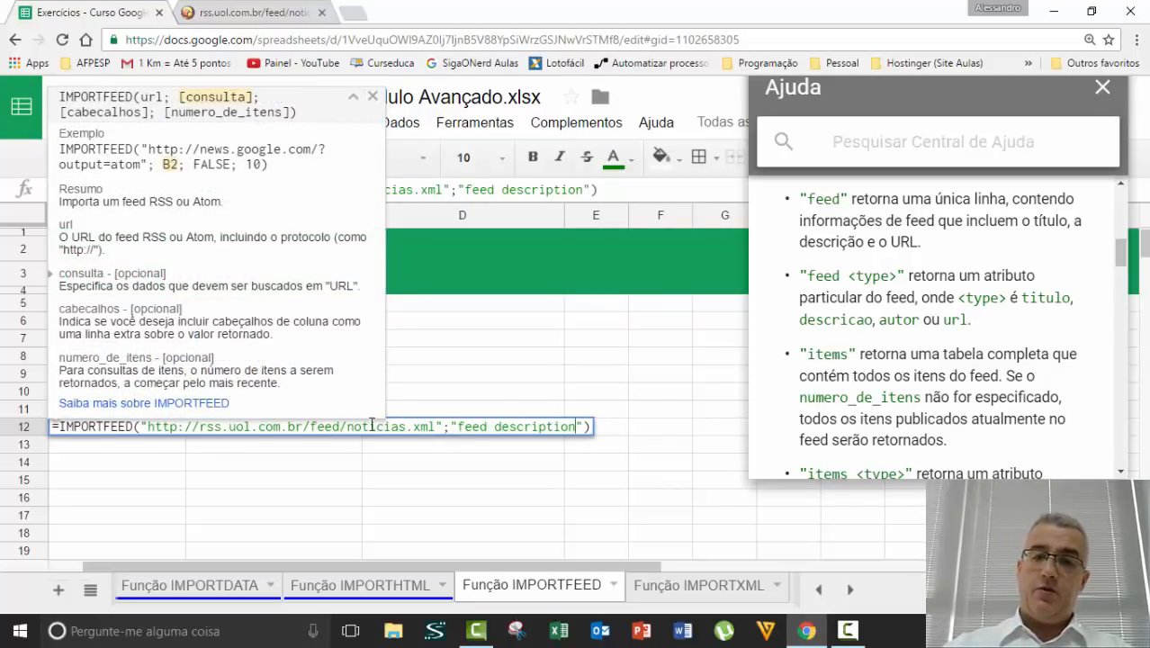
key("BackSpace")
key("BackSpace")
key("BackSpace")
key("BackSpace")
key("BackSpace")
key("BackSpace")
key("BackSpace")
key("BackSpace")
key("BackSpace")
key("BackSpace")
key("BackSpace")
key("BackSpace")
key("BackSpace")
key("BackSpace")
key("BackSpace")
key("BackSpace")
key("BackSpace")
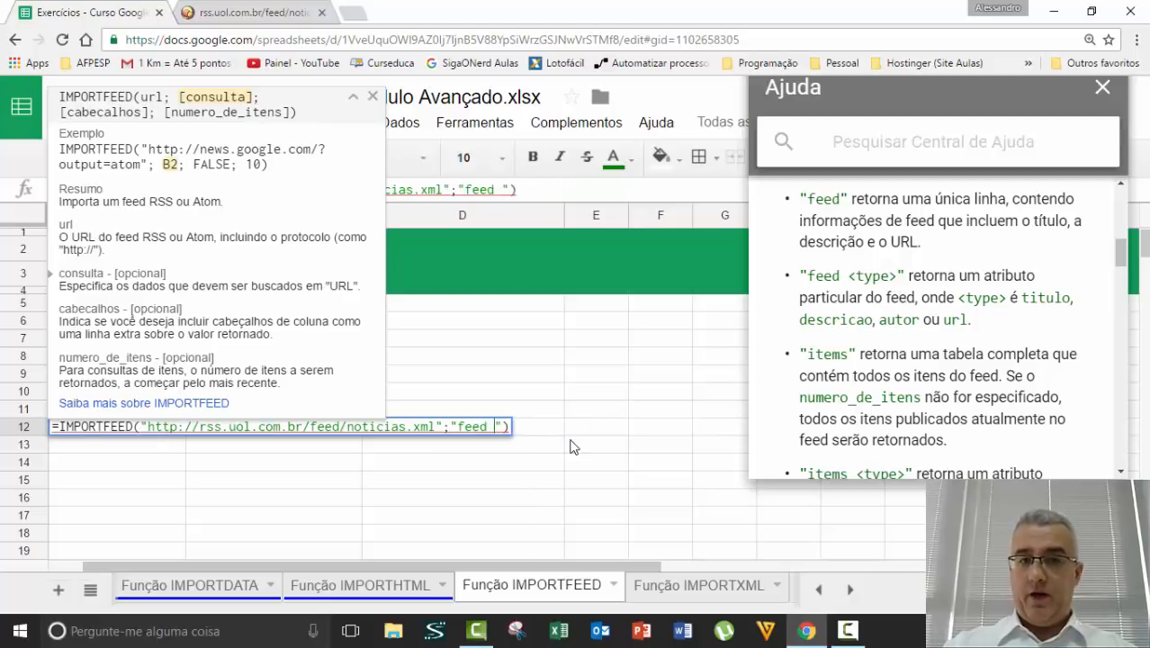
key("Delete")
key("Delete")
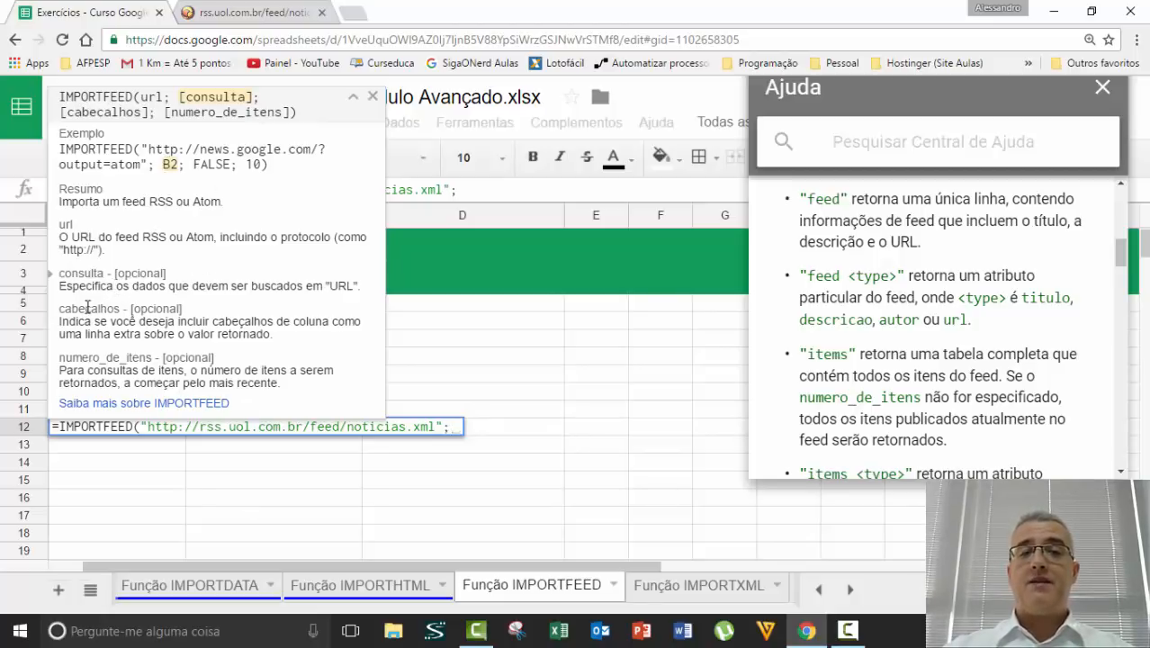
- Try "feed resume" as the query argument of the B12 IMPORTFEED formula, consulting the help on the available item types
left_click_drag(85, 308, 127, 306)
left_click(157, 304)
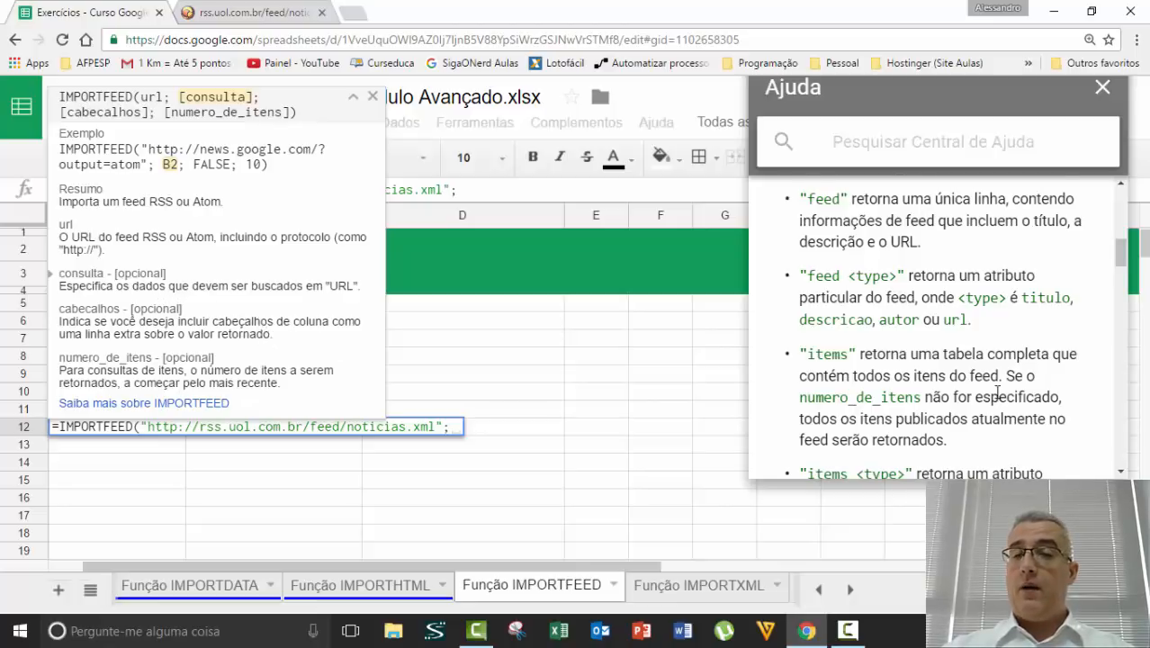
scroll(997, 394, "down", 5)
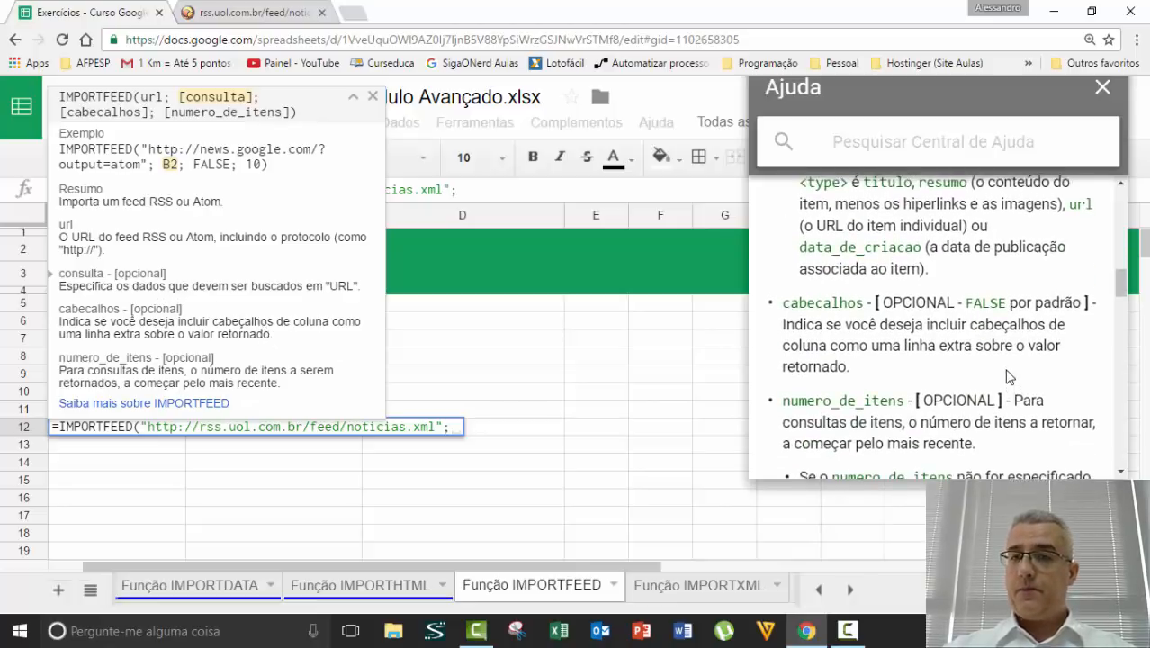
scroll(1008, 376, "up", 3)
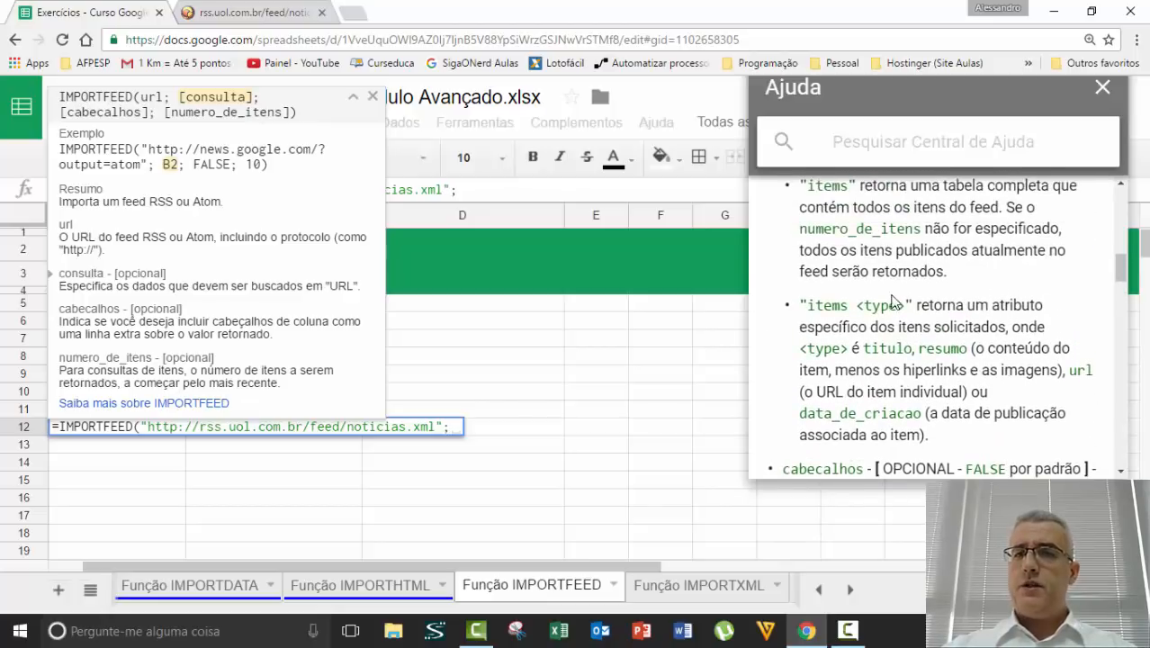
scroll(898, 306, "up", 1)
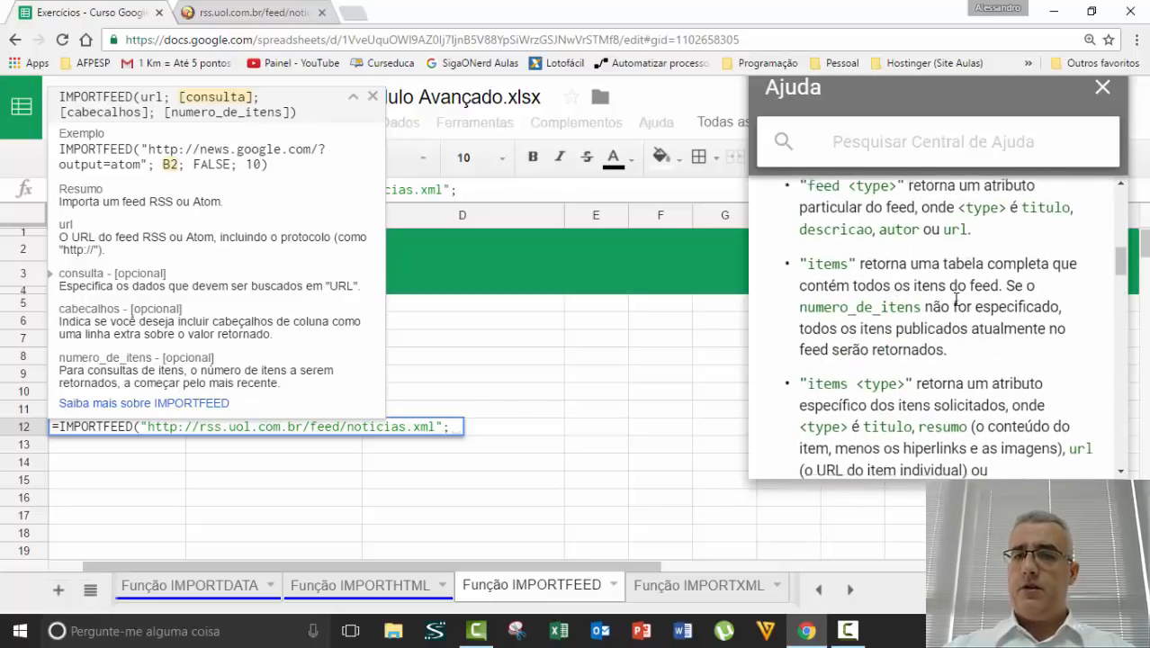
scroll(904, 324, "down", 1)
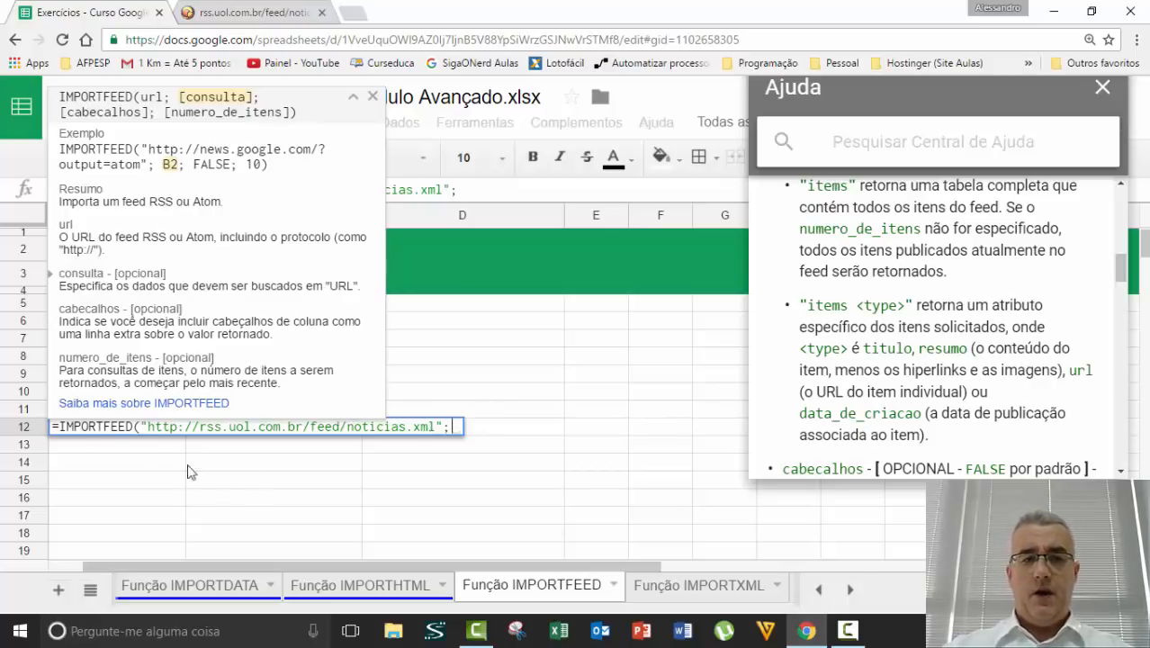
left_click(435, 429)
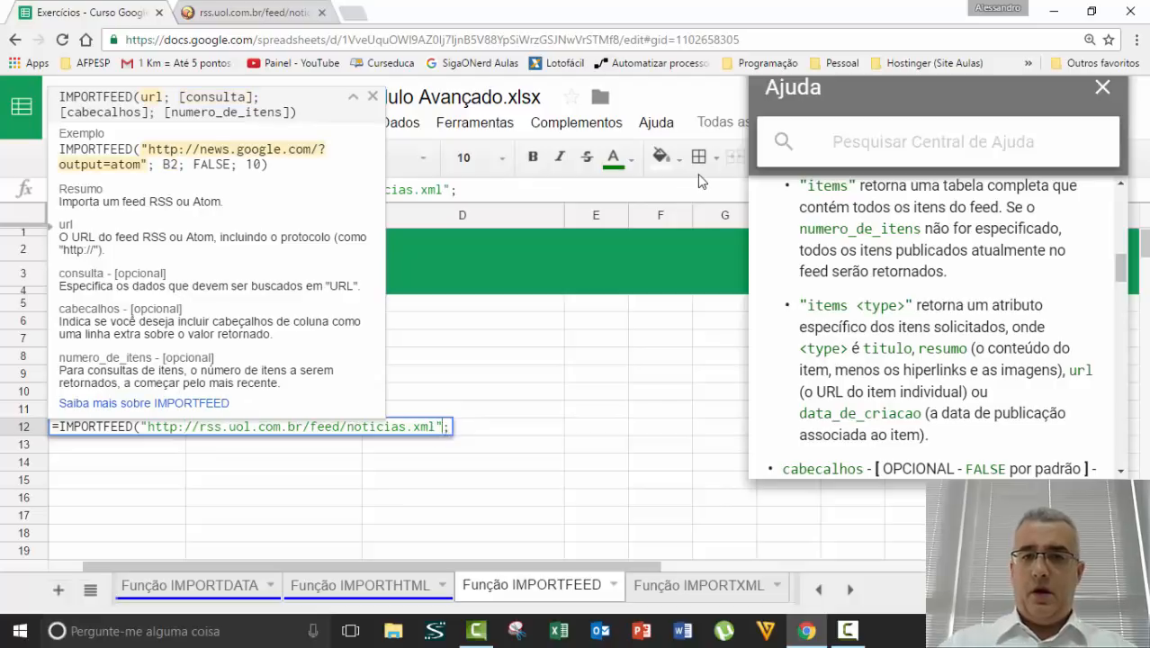
type("\"fee")
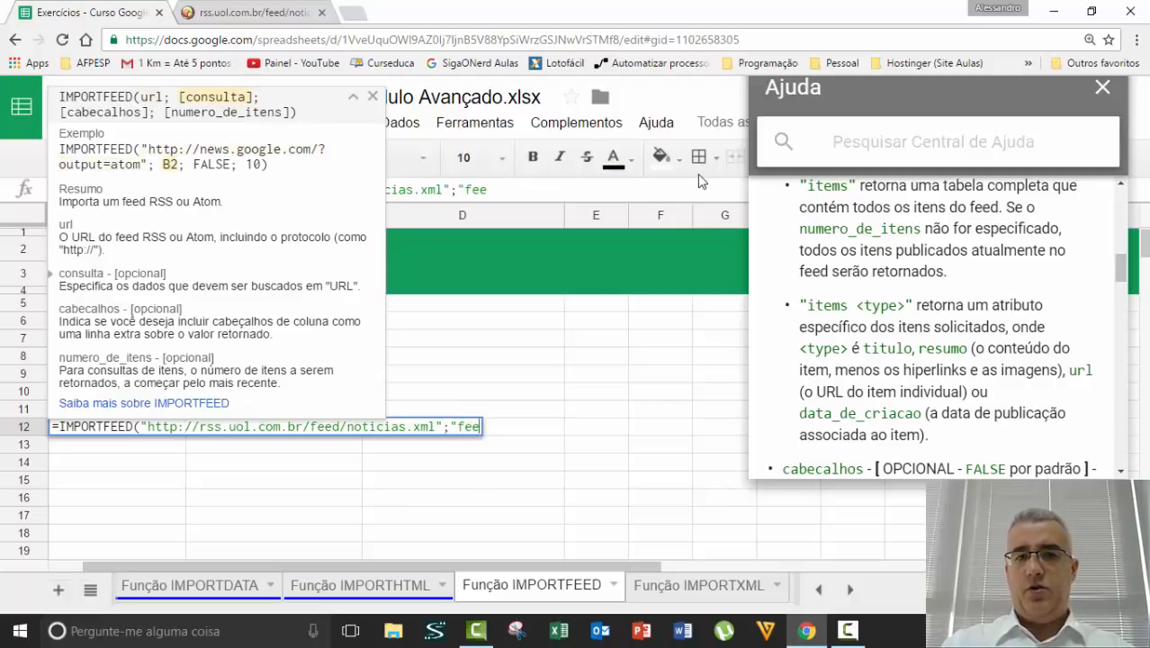
type("d resume")
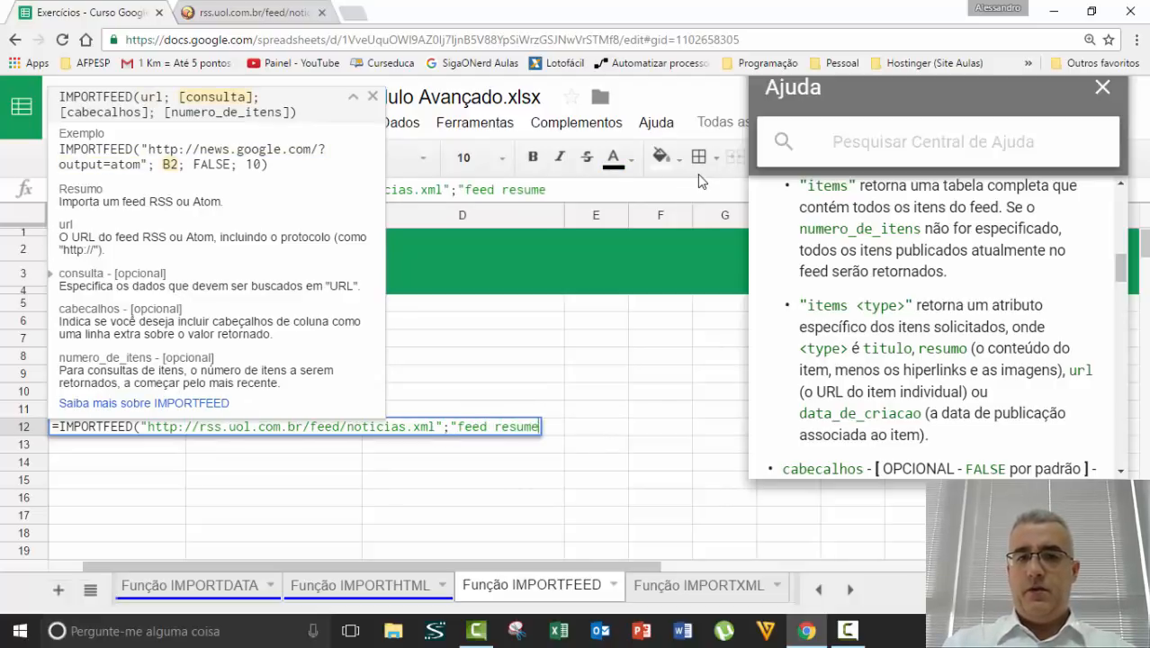
type("\")")
key("Return")
- Change the B12 formula's query to the Portuguese spelling "feed resumo"
key("Up")
key("F2")
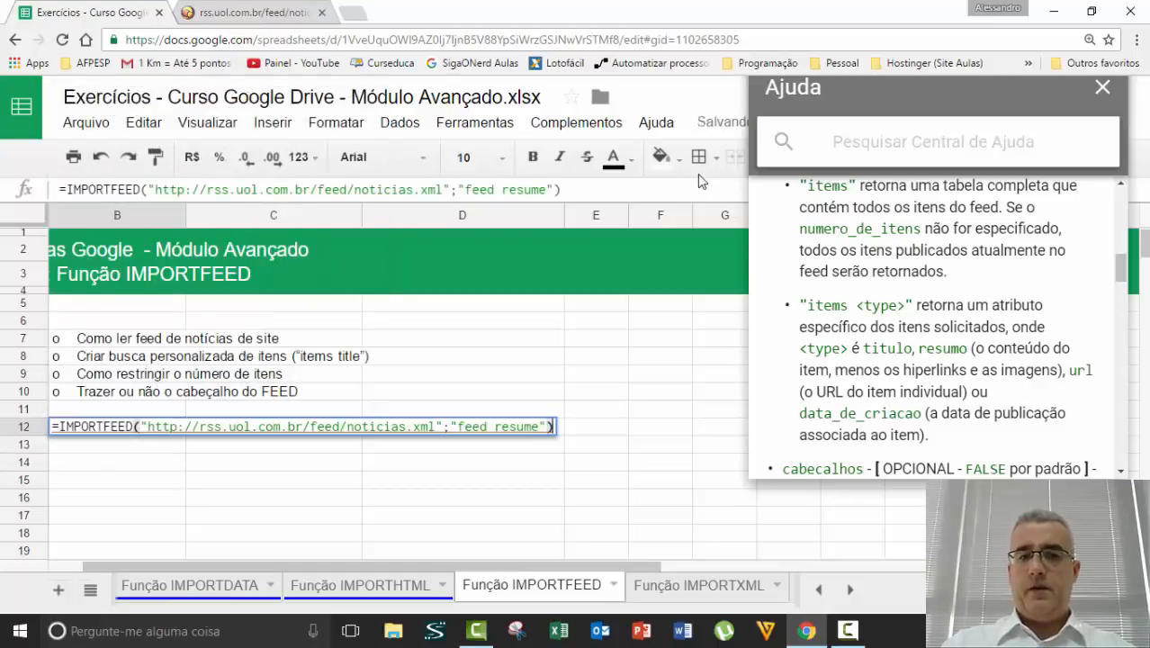
key("Left")
key("Left")
key("BackSpace")
type("o")
key("Return")
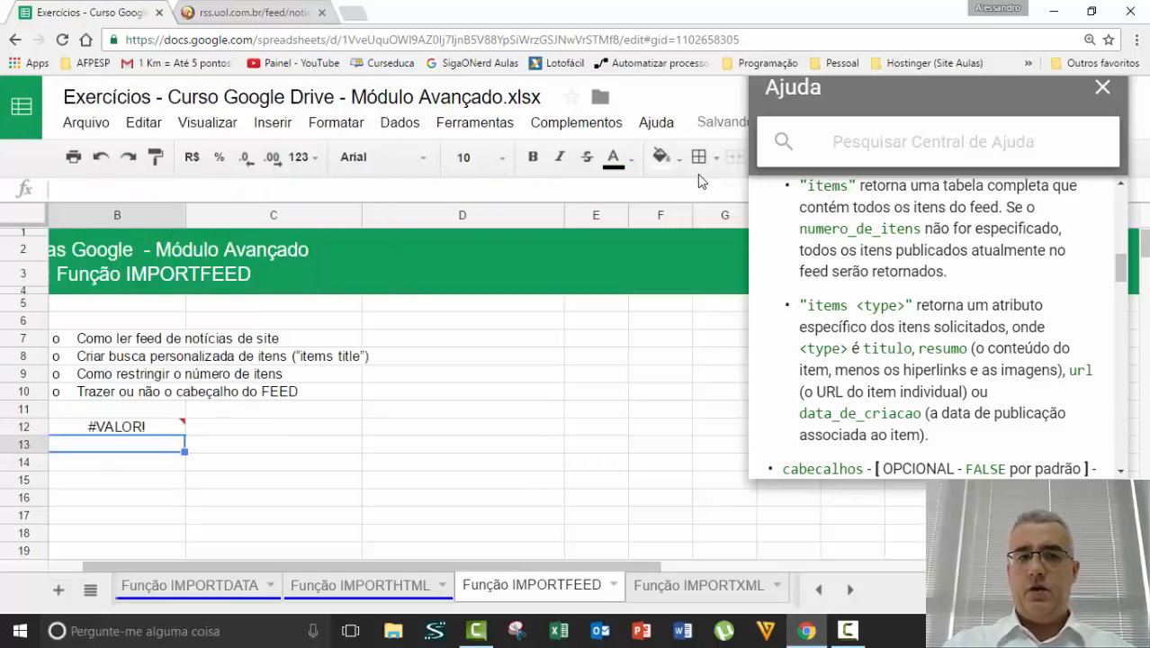
- Replace the whole query argument of the B12 formula with "title"
key("Up")
key("F2")
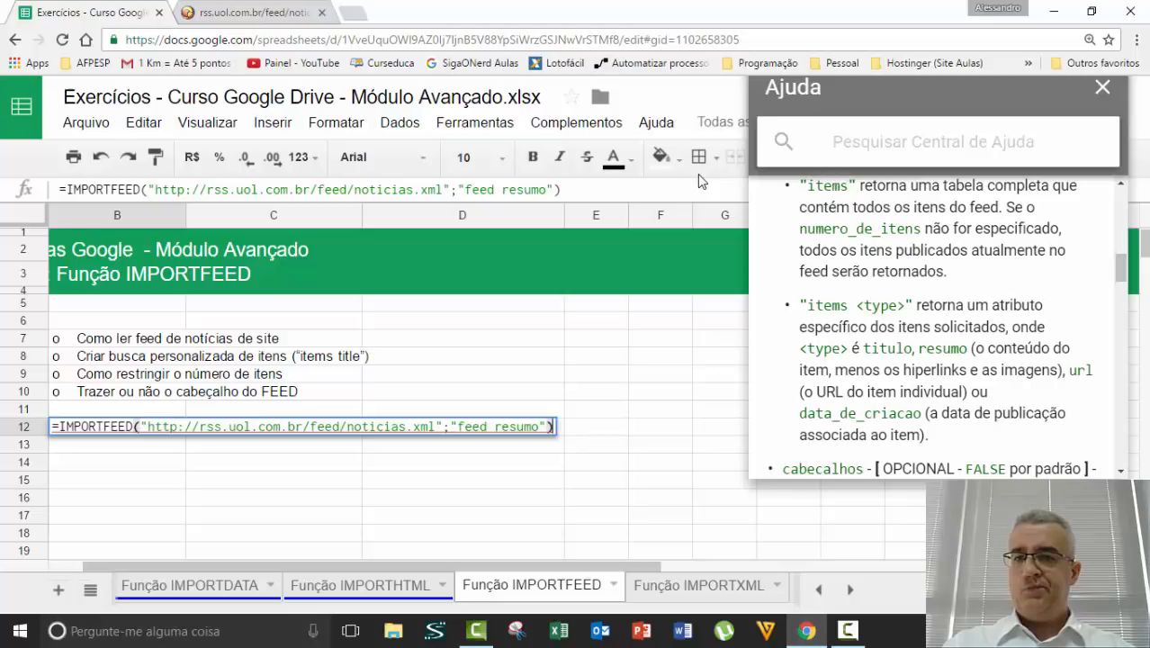
key("Left")
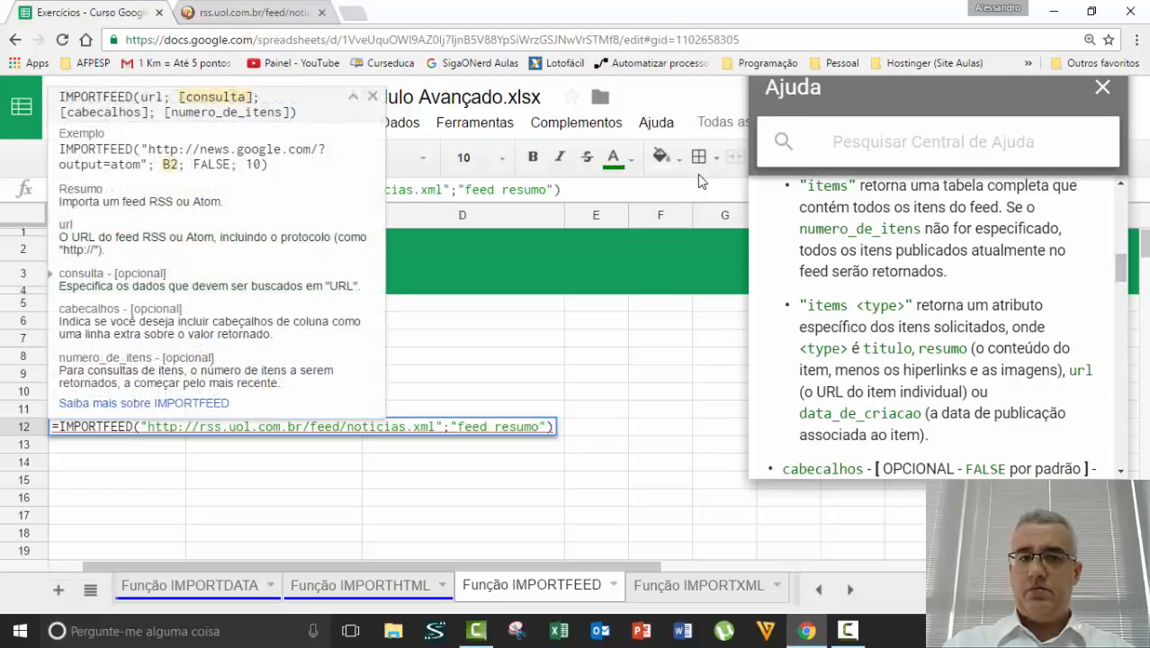
key("BackSpace")
key("BackSpace")
key("BackSpace")
key("BackSpace")
key("BackSpace")
key("BackSpace")
key("BackSpace")
key("BackSpace")
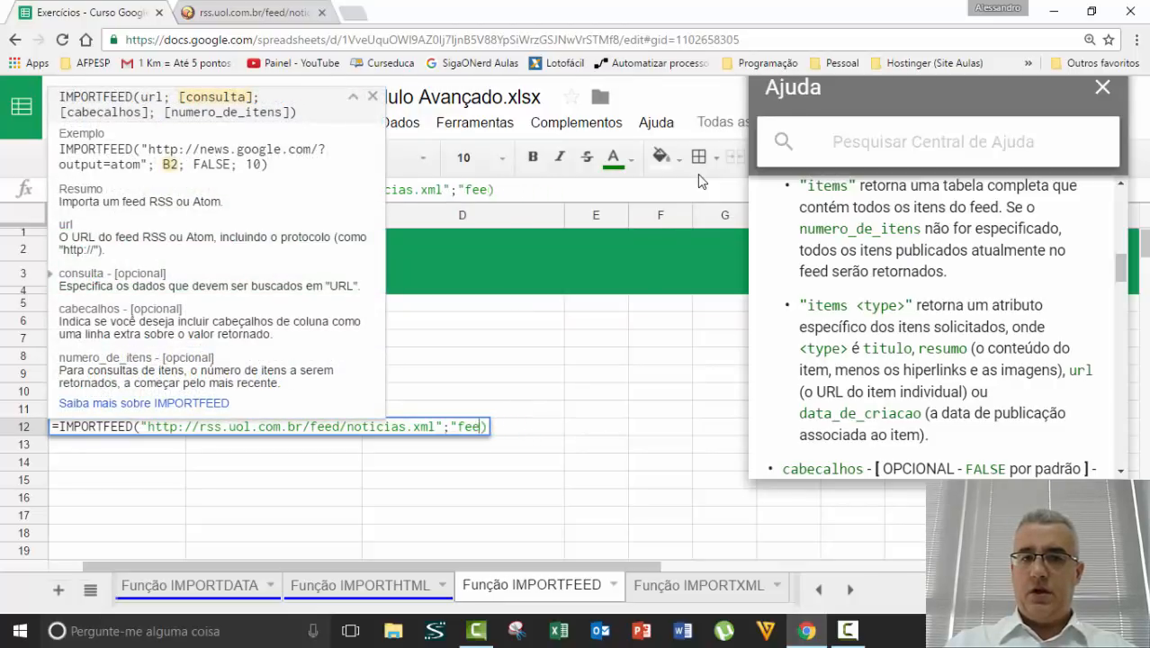
key("BackSpace")
key("BackSpace")
key("BackSpace")
type("feed")
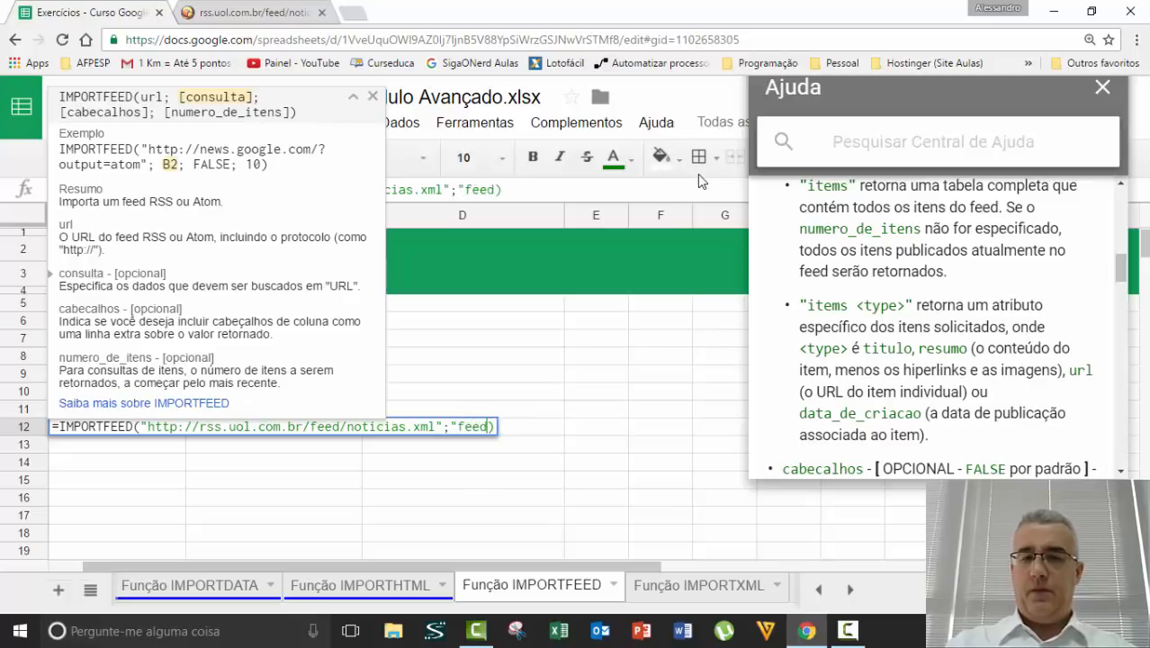
key("BackSpace")
key("BackSpace")
key("BackSpace")
key("BackSpace")
type("tith")
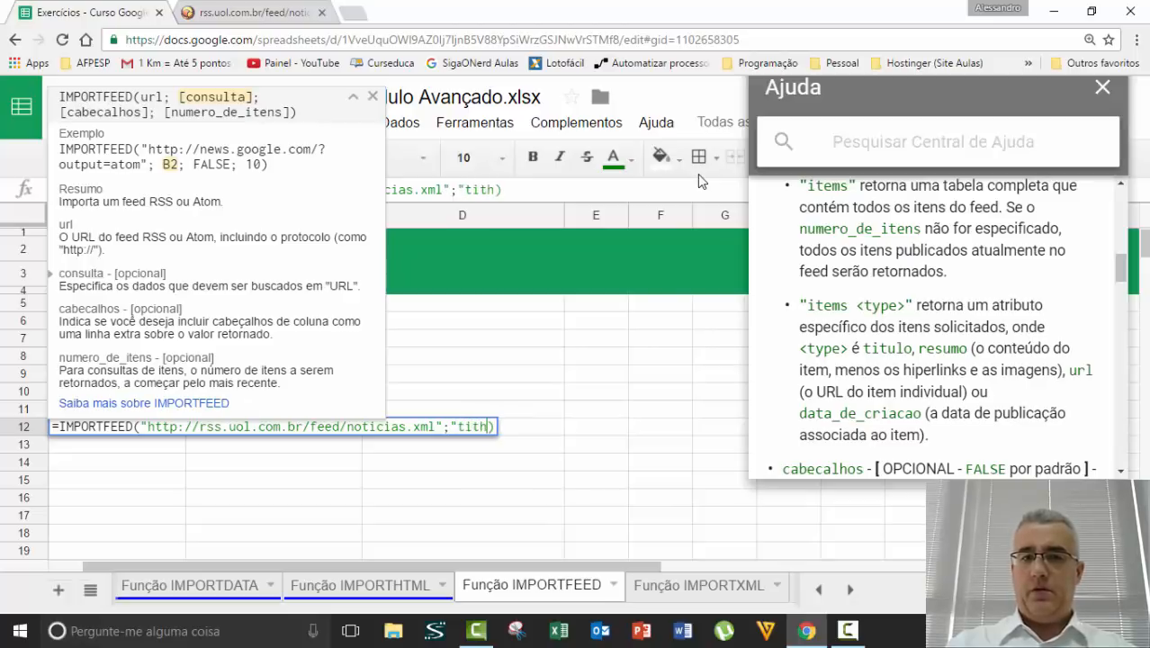
key("BackSpace")
type("le\"")
key("Return")
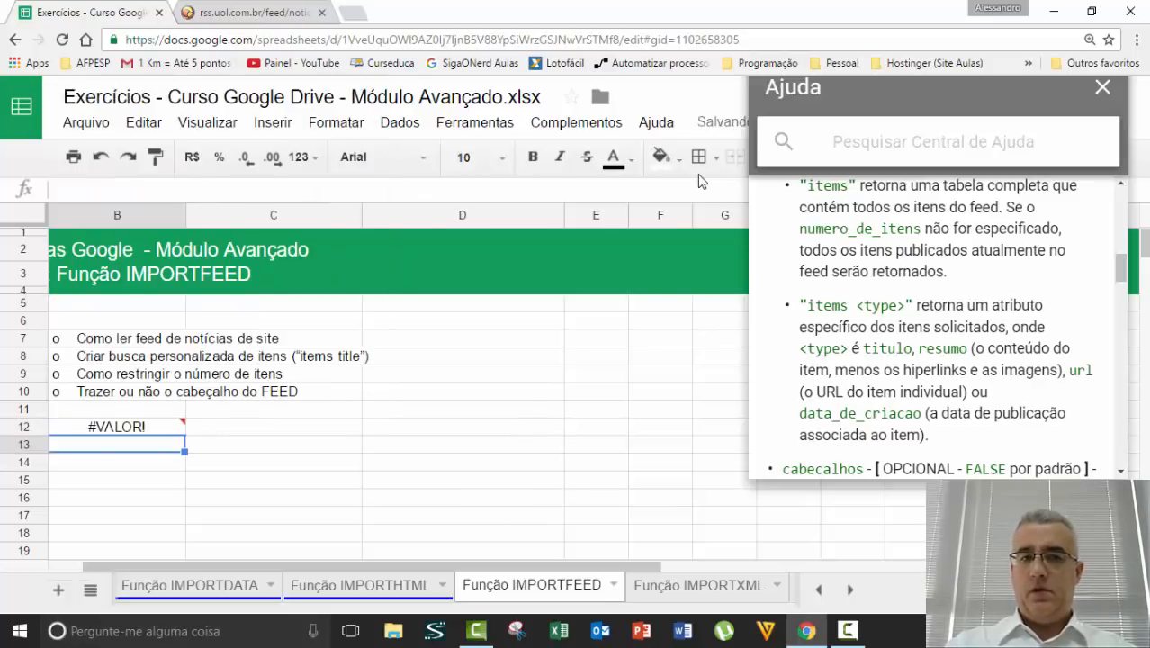
- Add the word feed before title so that the B12 formula's query reads "feed title"
key("Up")
key("Return")
key("Left")
key("Left")
key("Left")
key("Left")
key("Left")
key("Left")
key("Left")
type("feed")
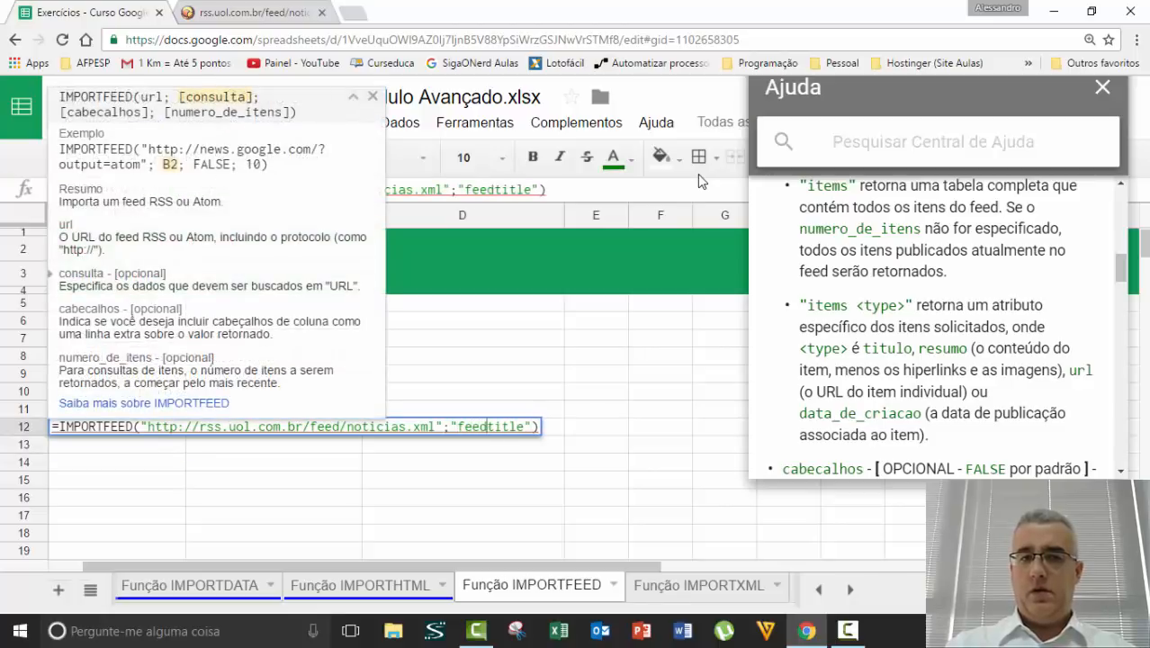
key("Return")
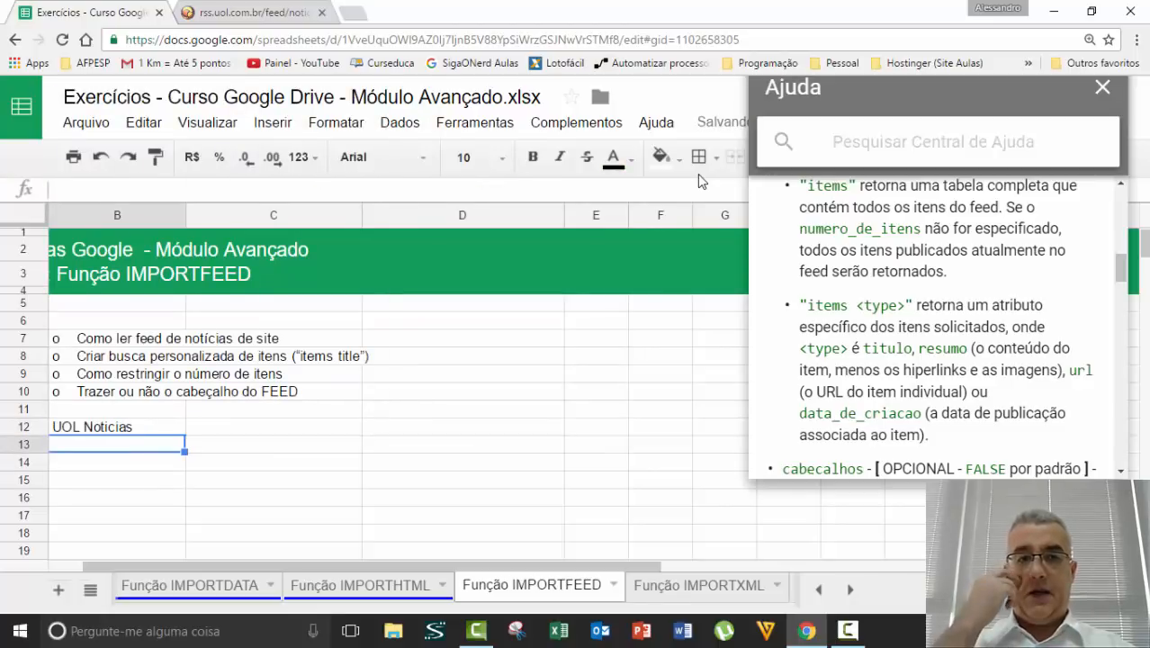
- Add true as the headers argument after the "feed title" query in the B12 formula
key("Up")
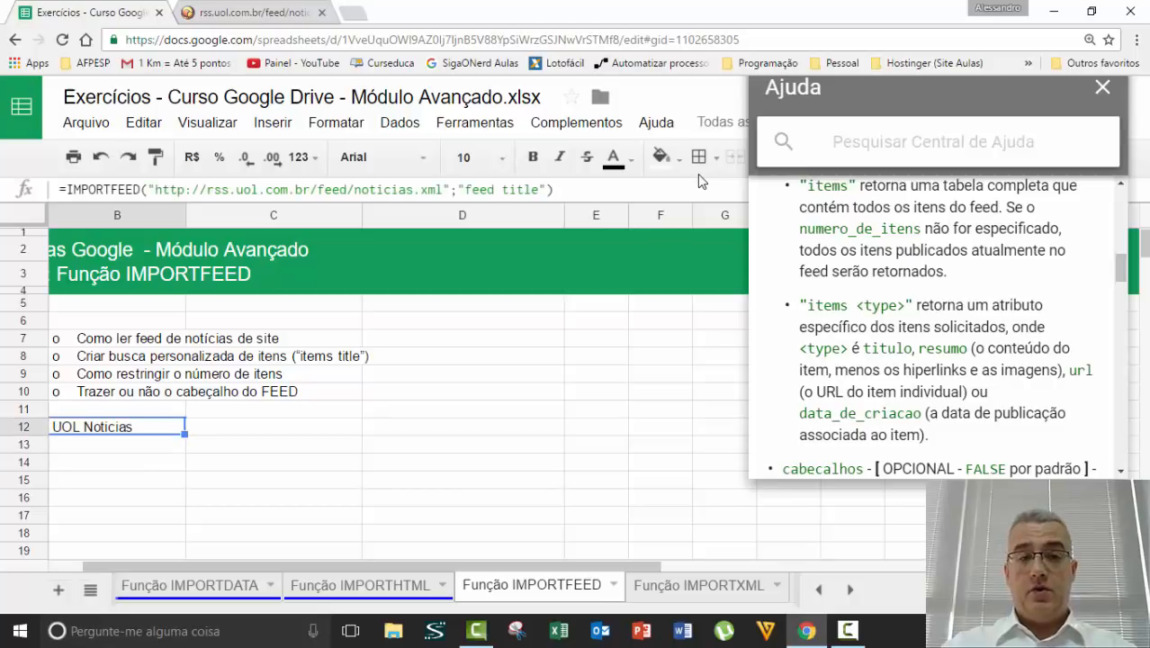
key("Return")
key("Left")
key("Left")
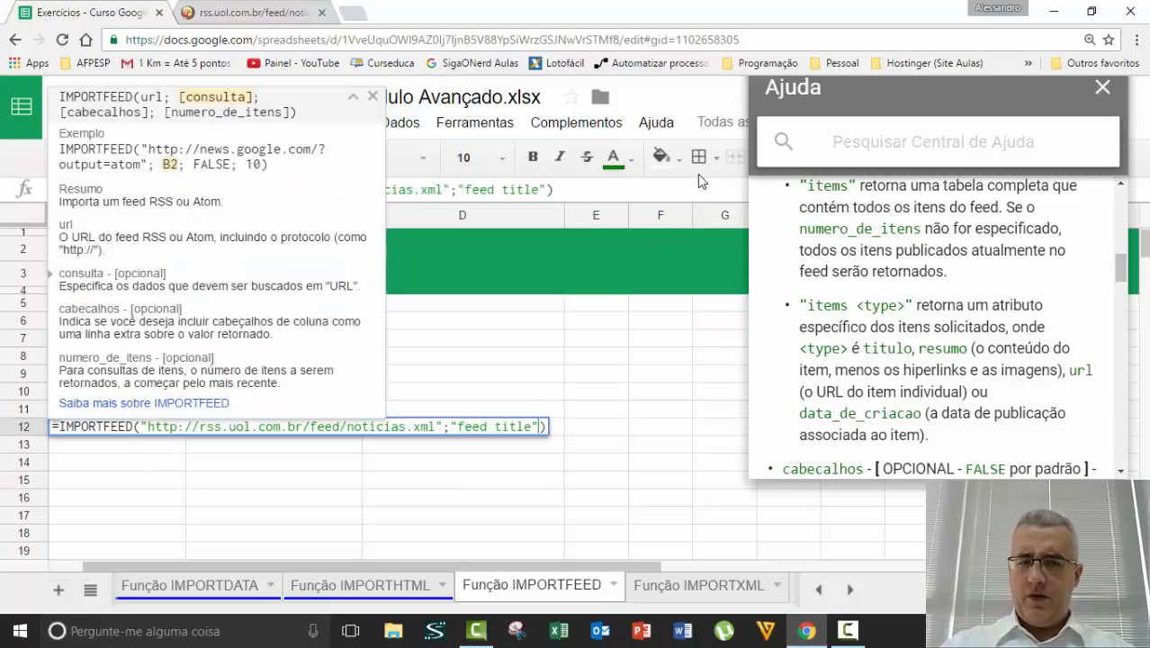
key("BackSpace")
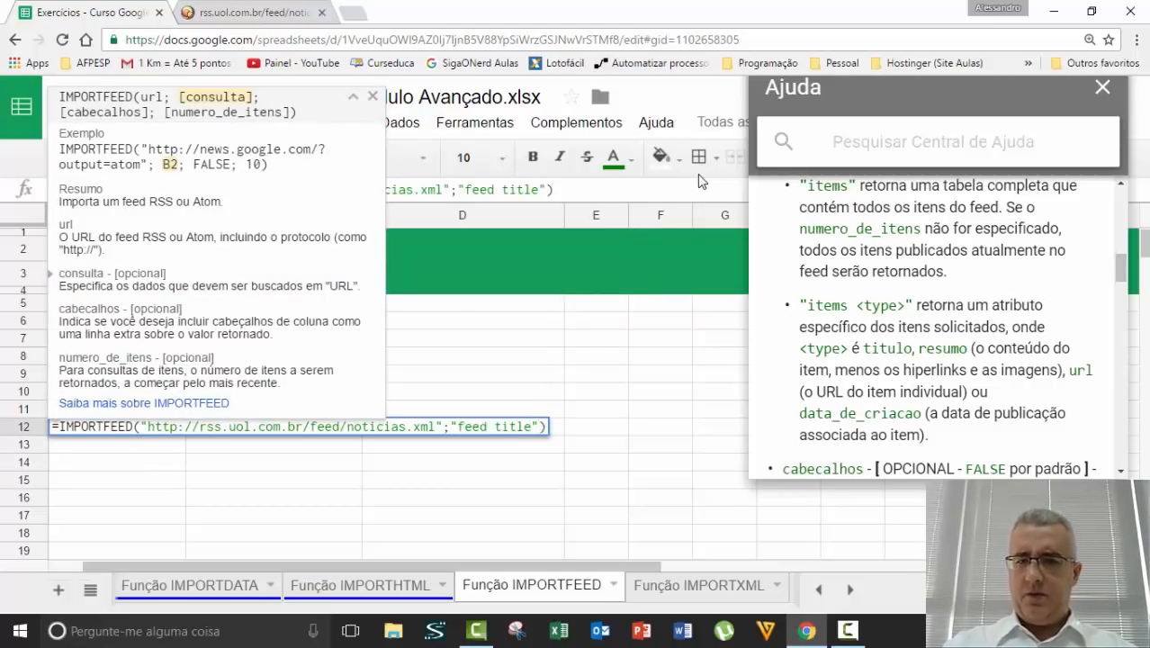
type(";")
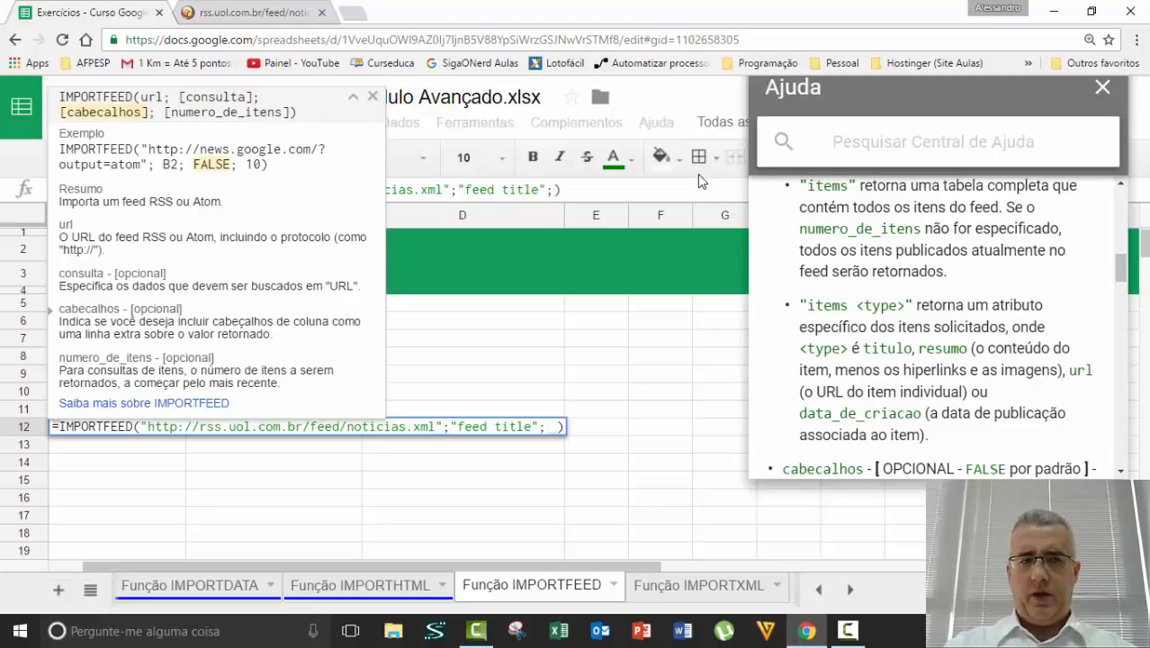
type("true")
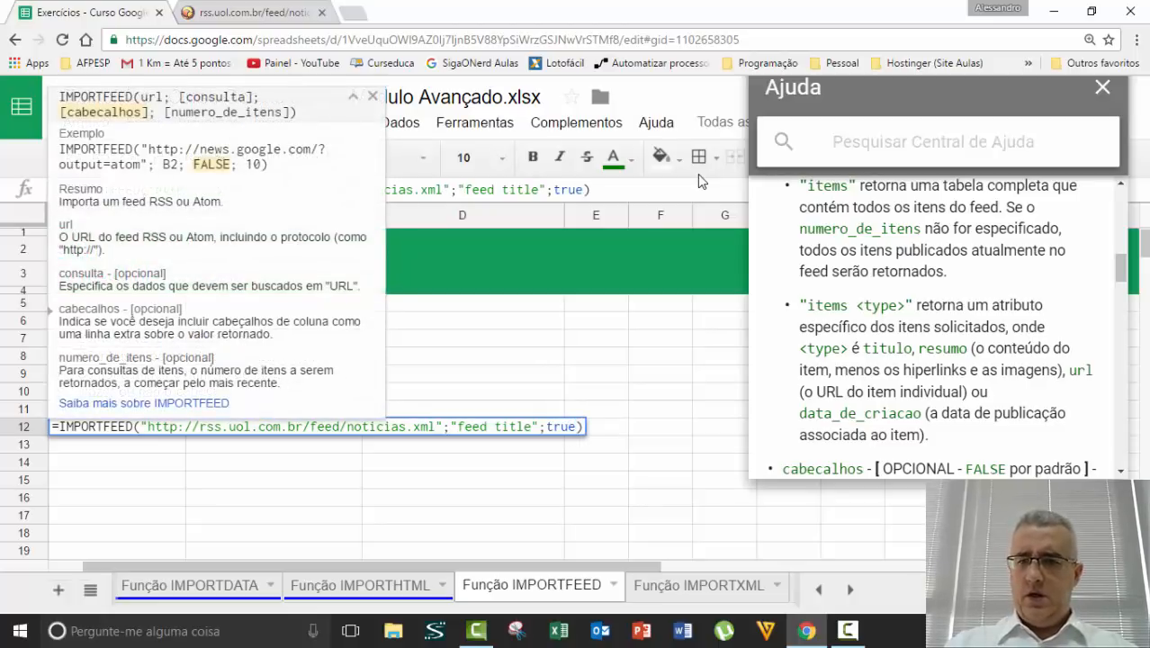
- Add 1 as the number-of-items argument and close the B12 formula with a single parenthesis
type(";")
scroll(1038, 303, "down", 1)
scroll(1039, 303, "down", 3)
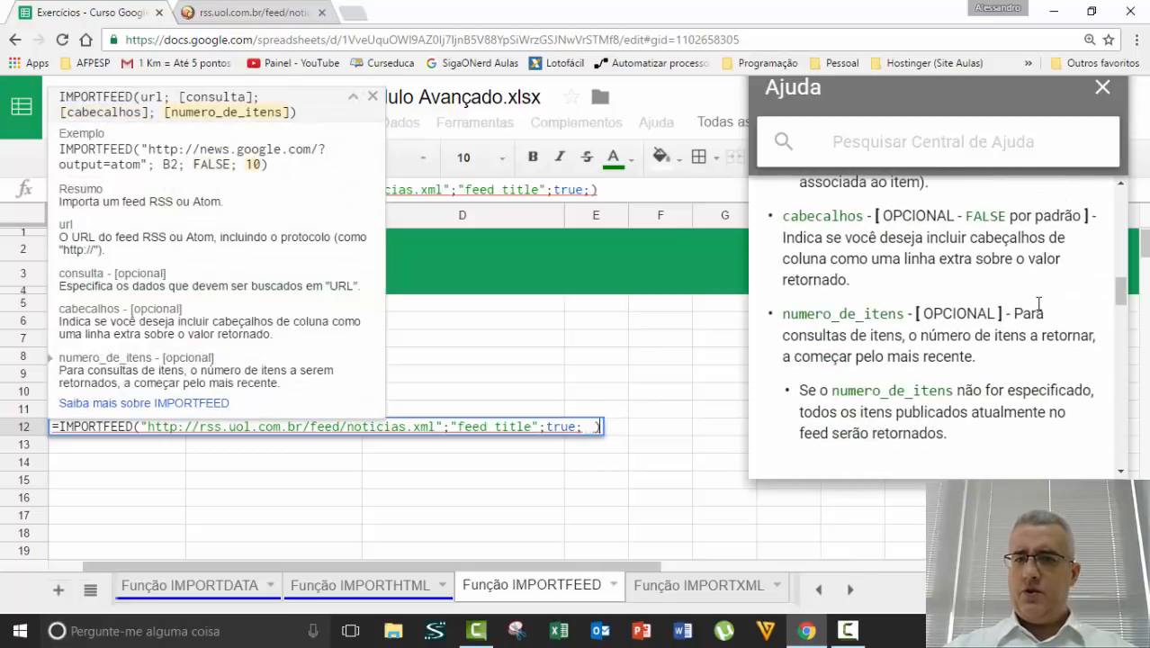
scroll(961, 339, "down", 2)
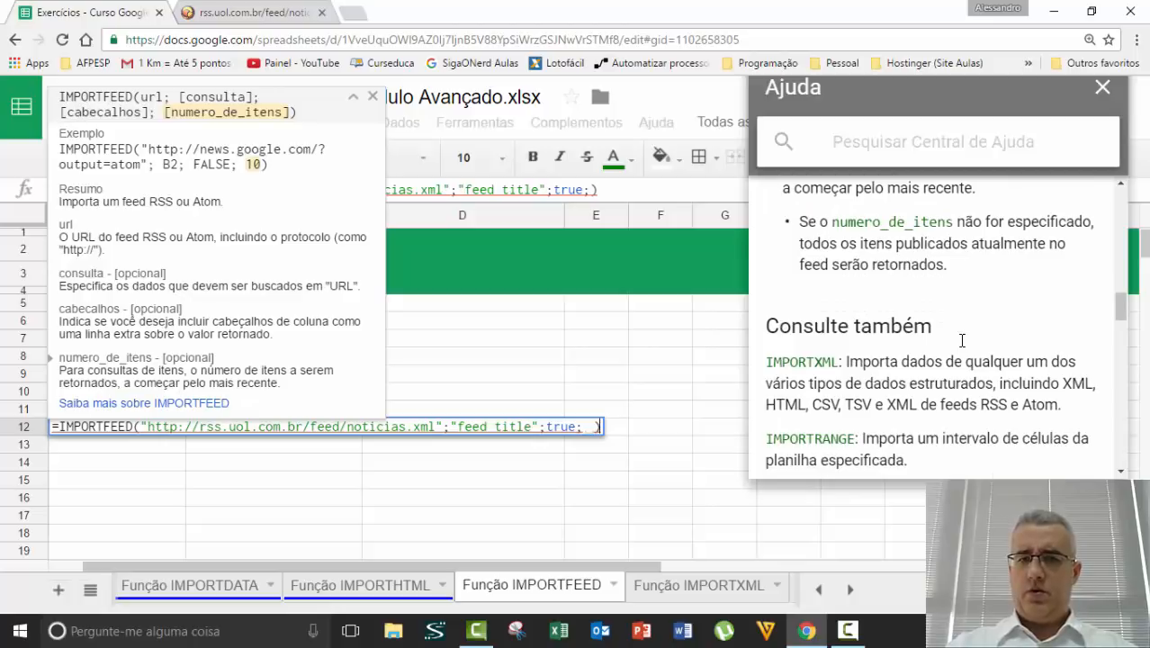
type("1(")
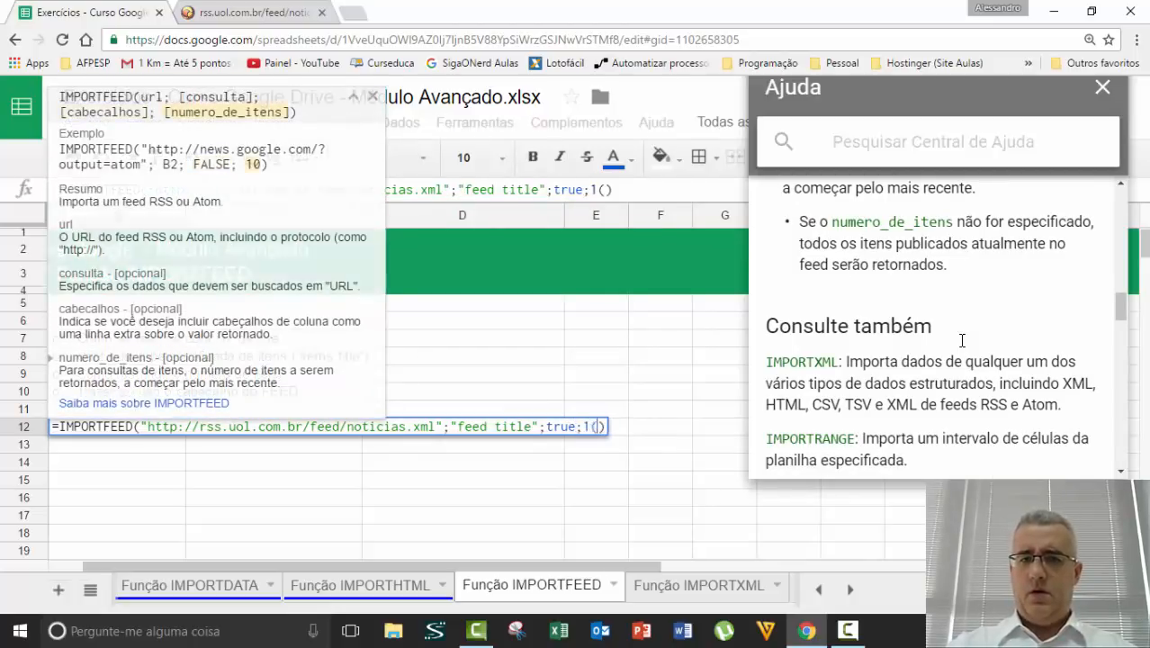
key("Return")
key("Up")
key("F2")
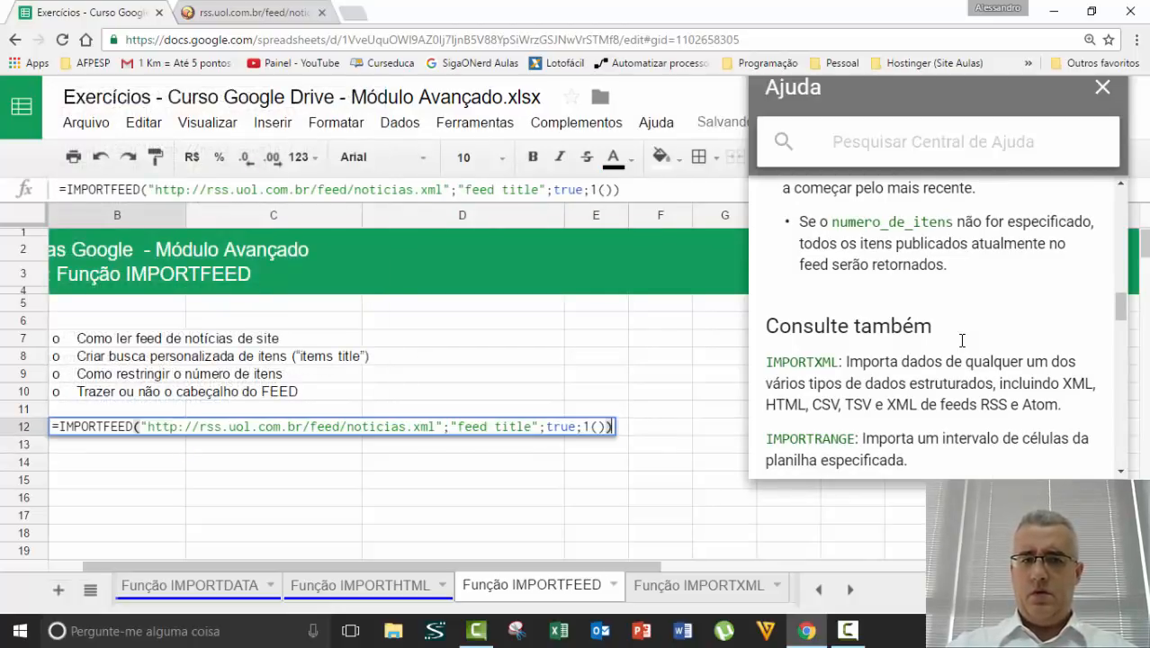
key("BackSpace")
key("BackSpace")
key("BackSpace")
type(")")
key("Return")
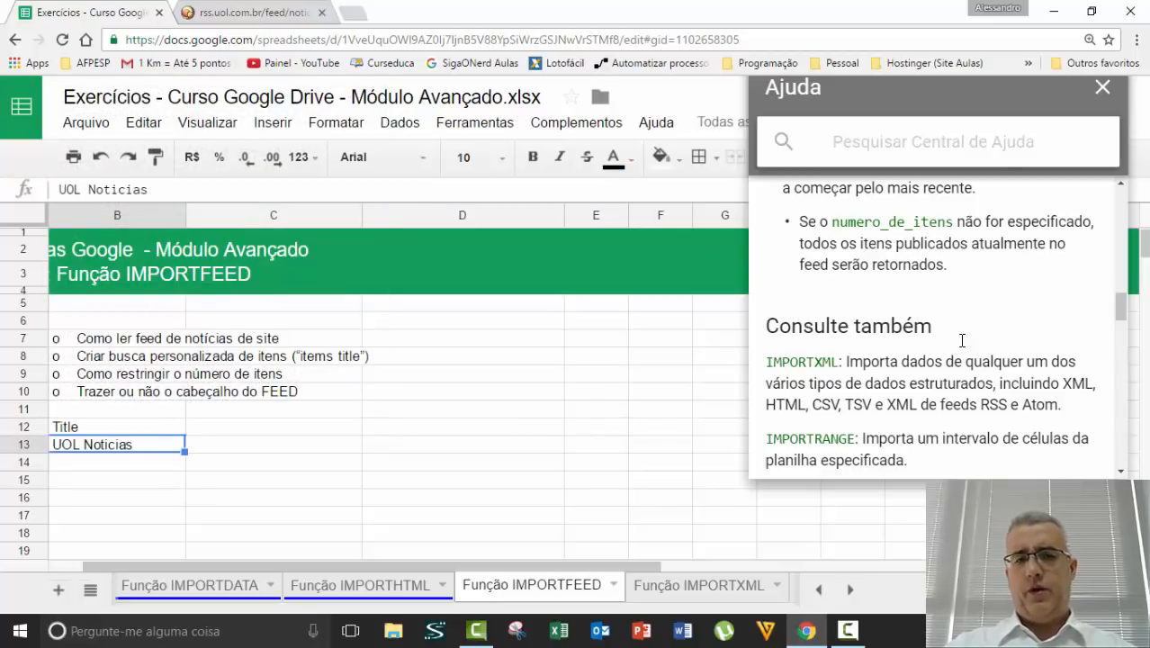
- Examine the query and headers arguments of the B12 formula against its output in B12 and B13
key("Up")
key("Down")
key("Up")
key("F2")
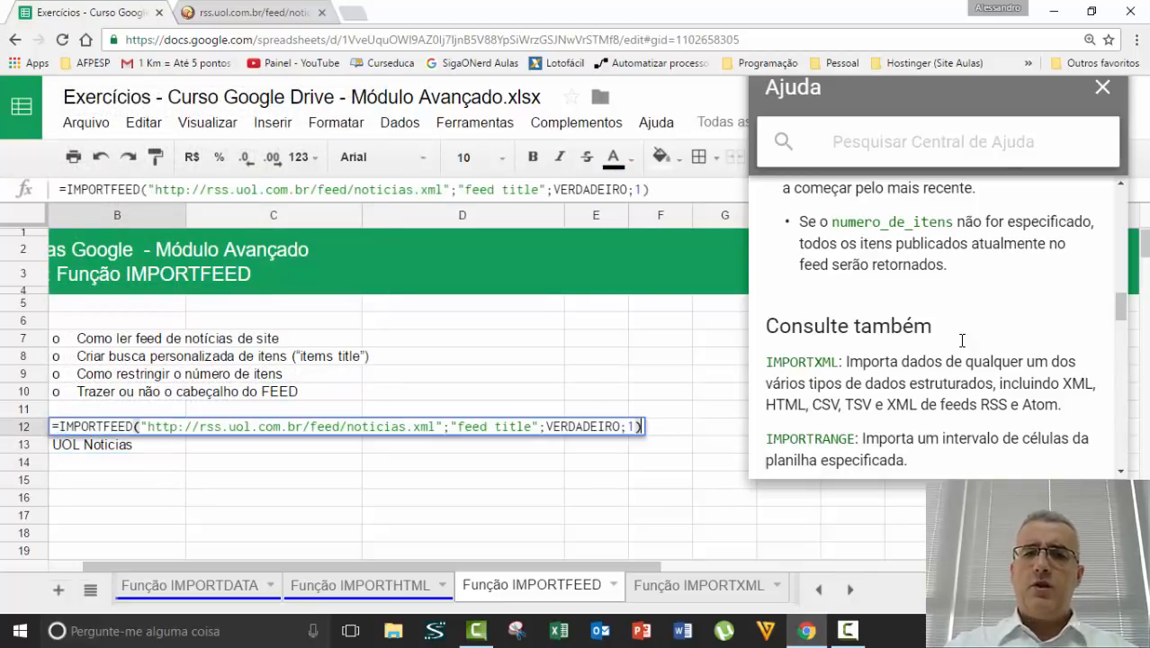
key("Escape")
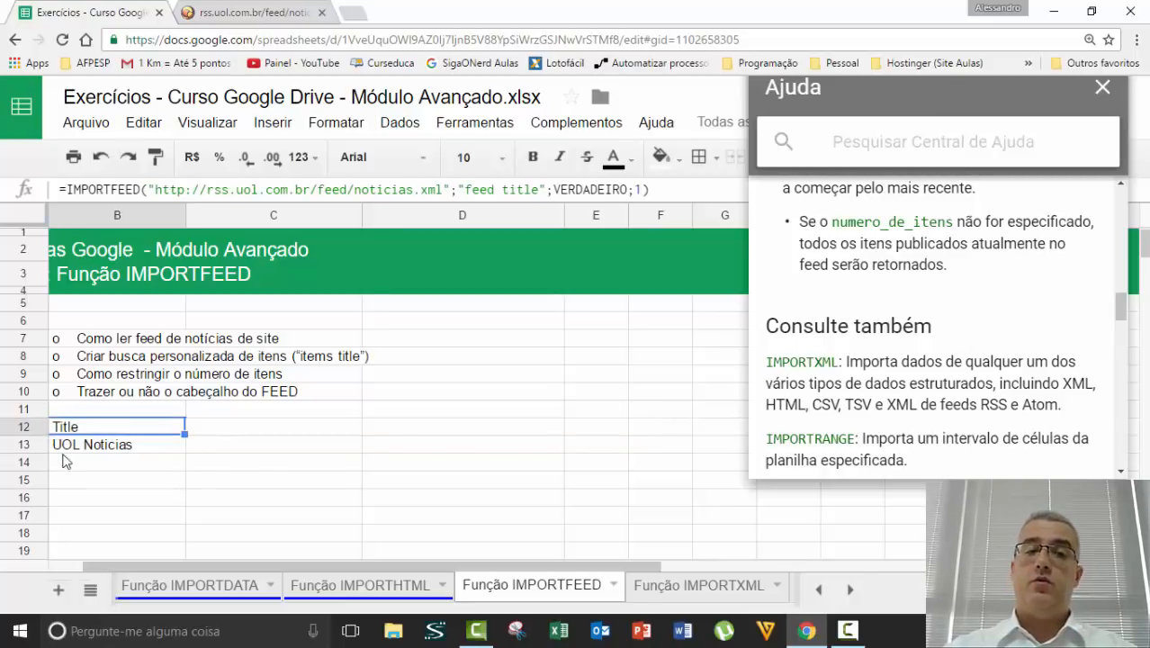
key("F2")
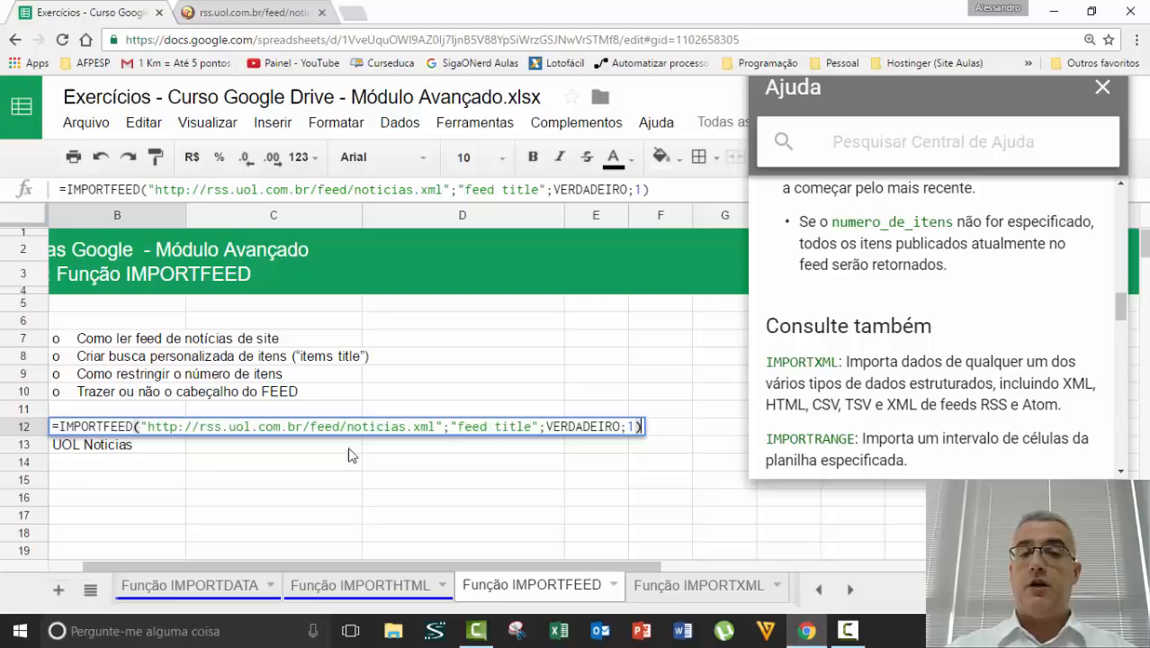
double_click(504, 425)
key("Escape")
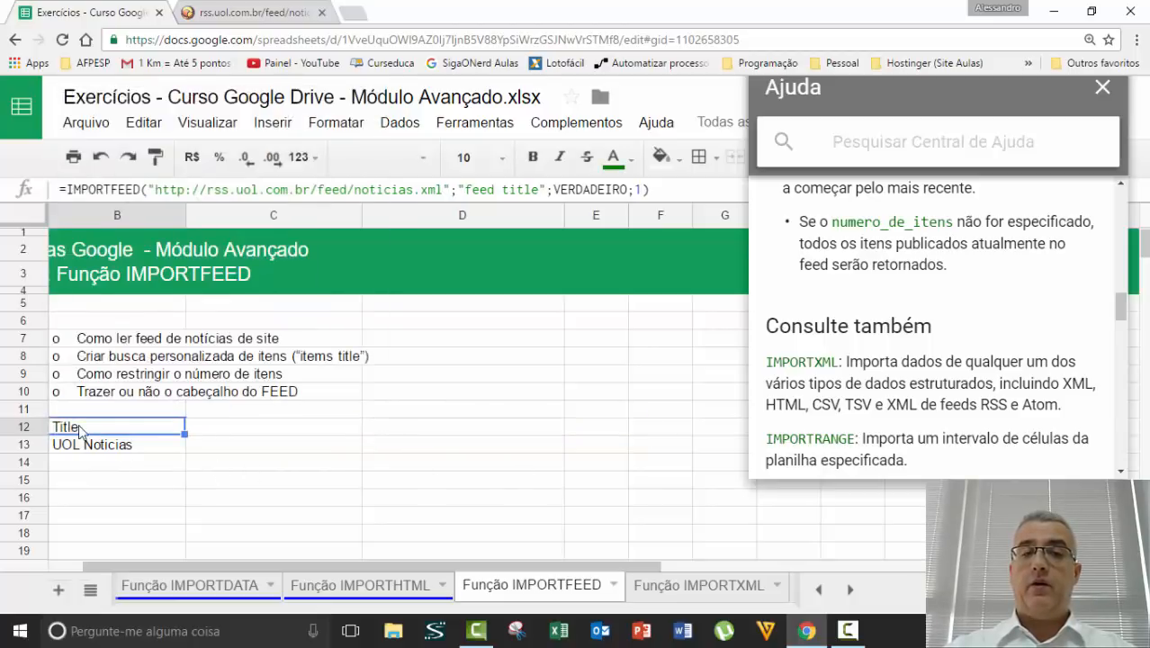
key("F2")
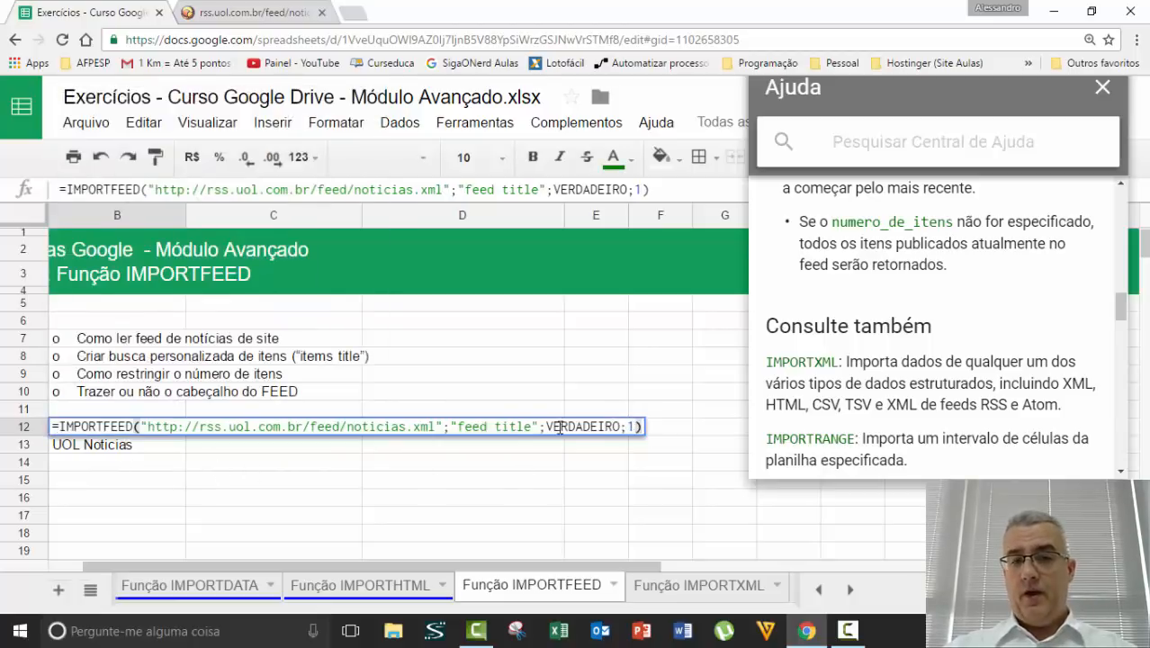
double_click(490, 426)
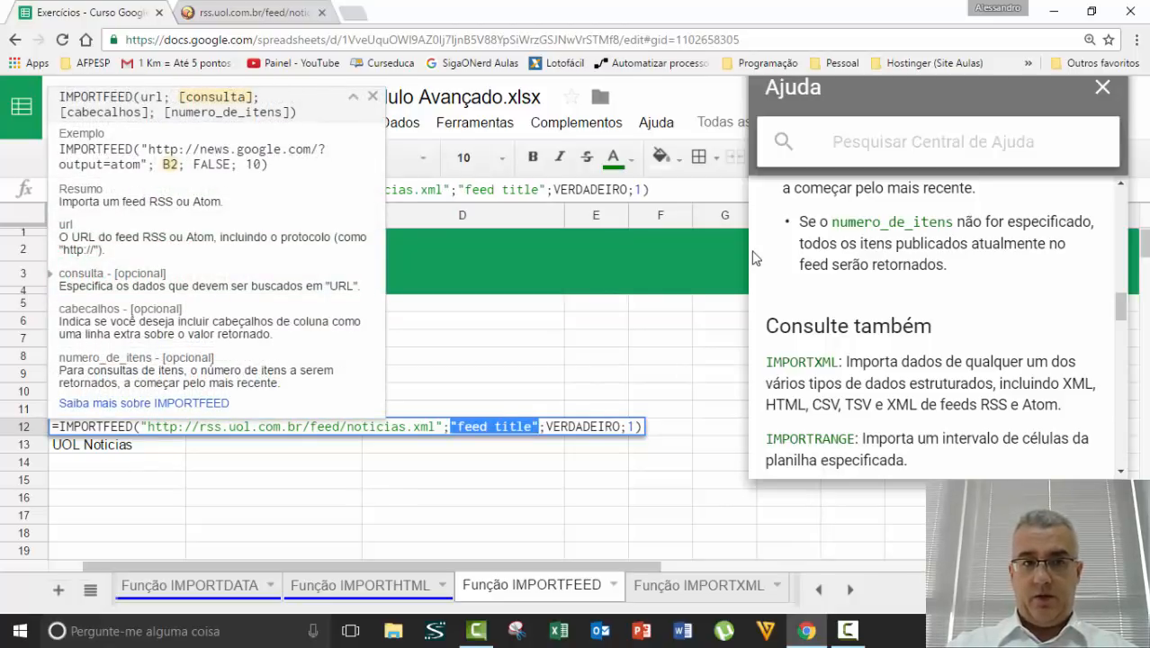
left_click(98, 273)
scroll(815, 315, "up", 10)
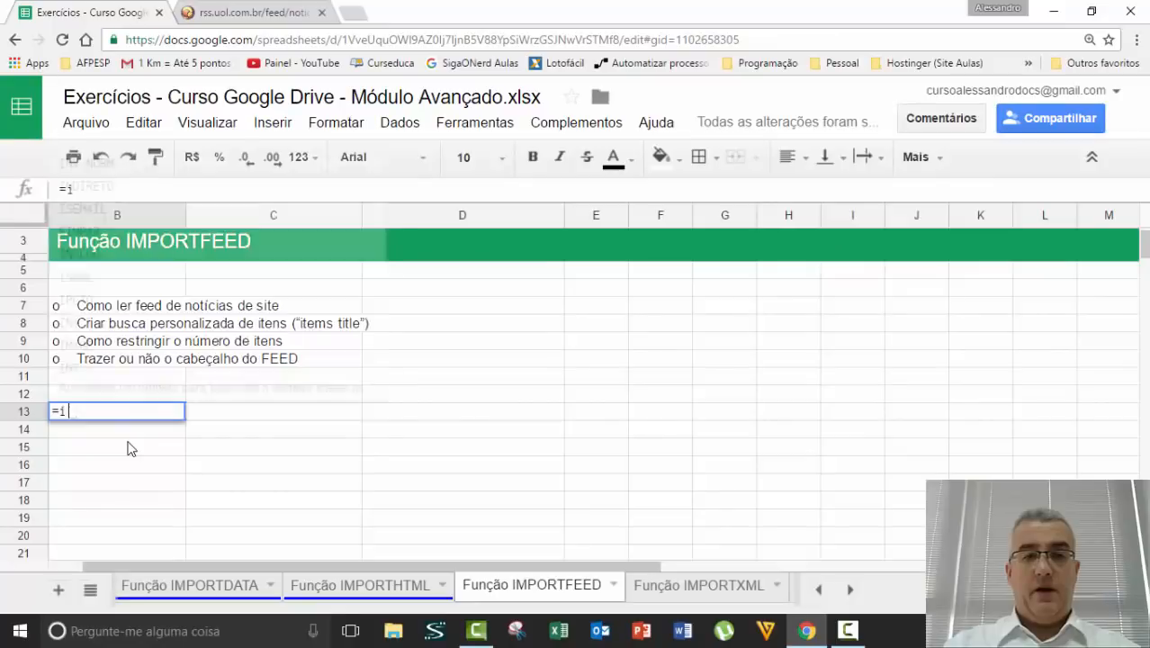
type("impr")
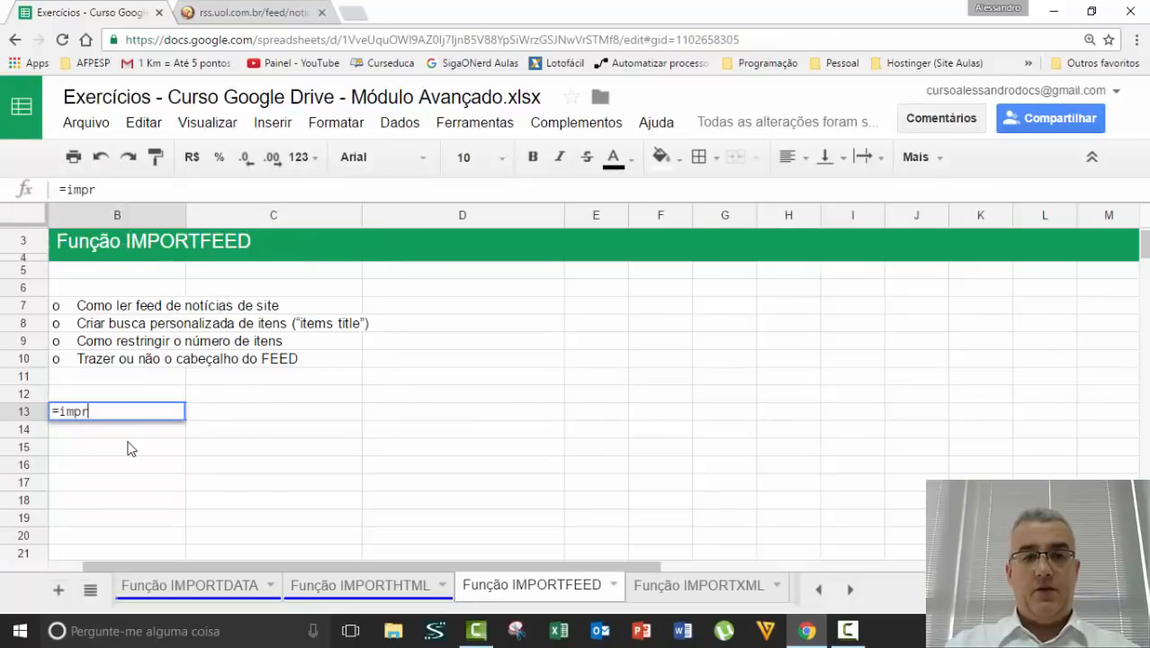
key("BackSpace")
type("ort")
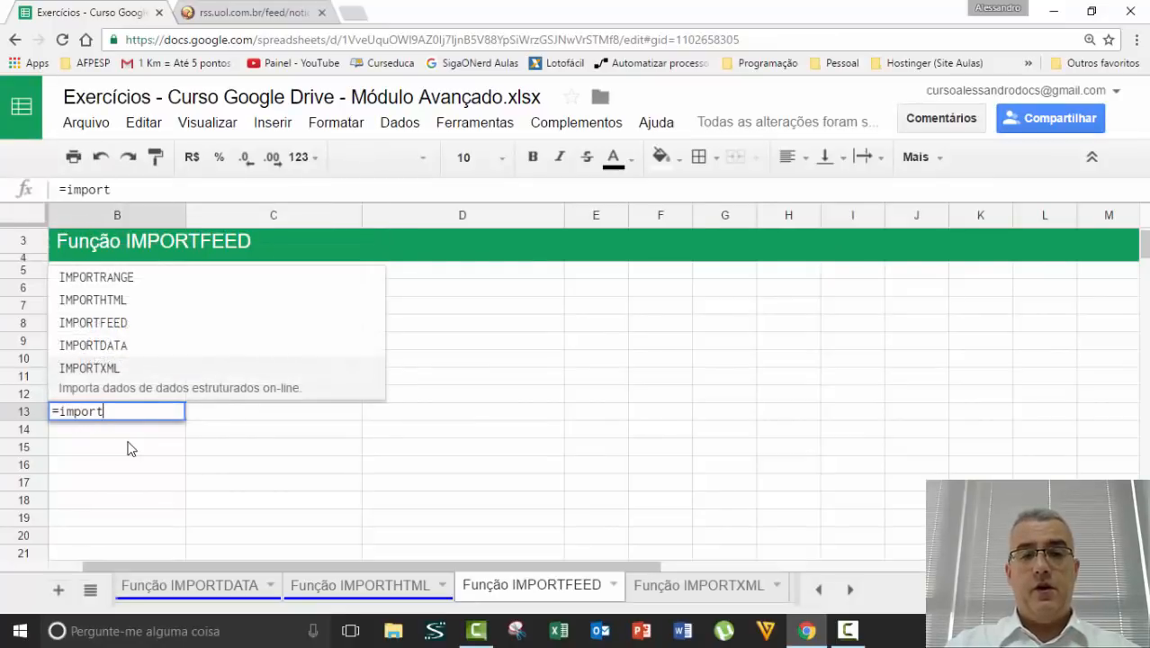
type("feed(\"")
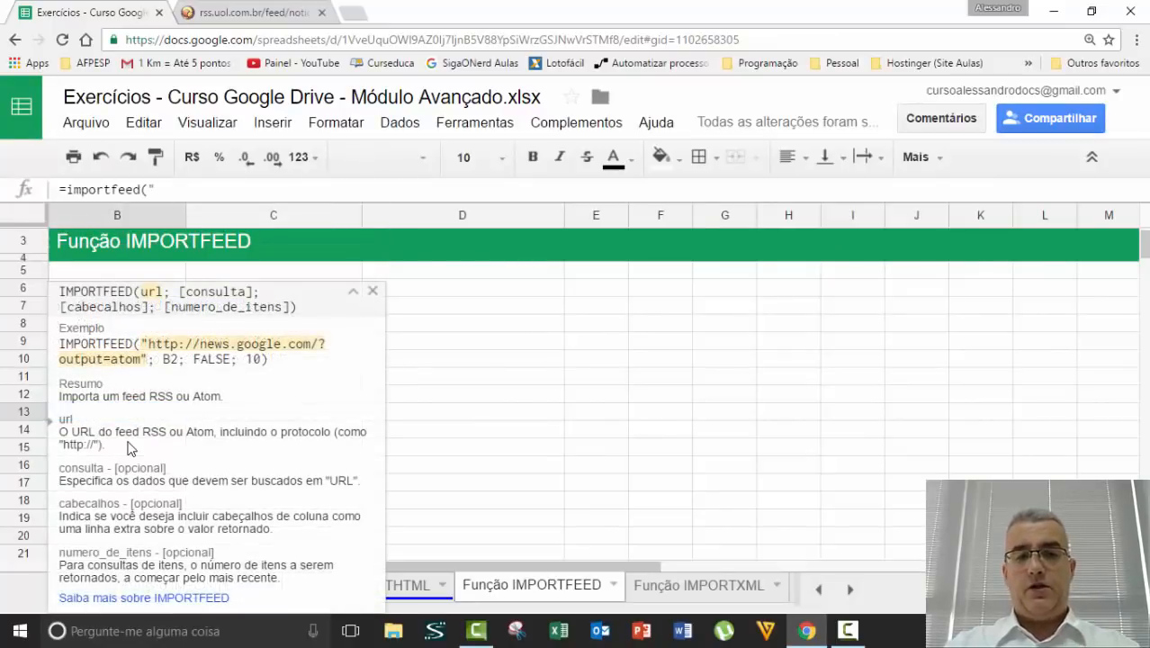
type("Title")
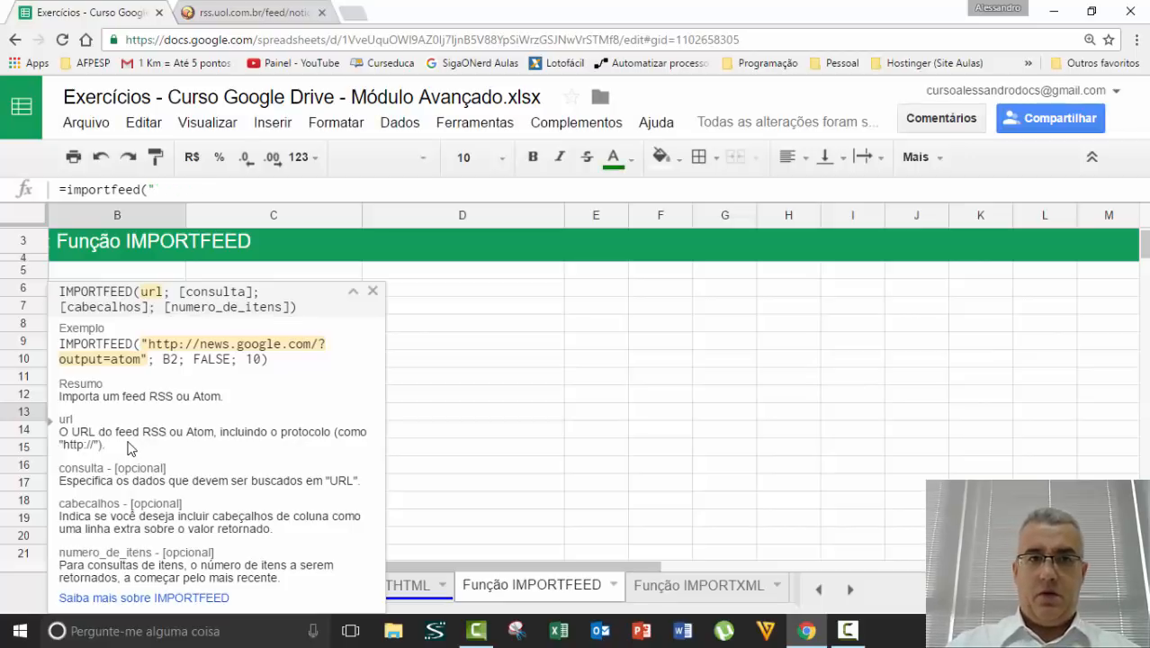
left_click(200, 12)
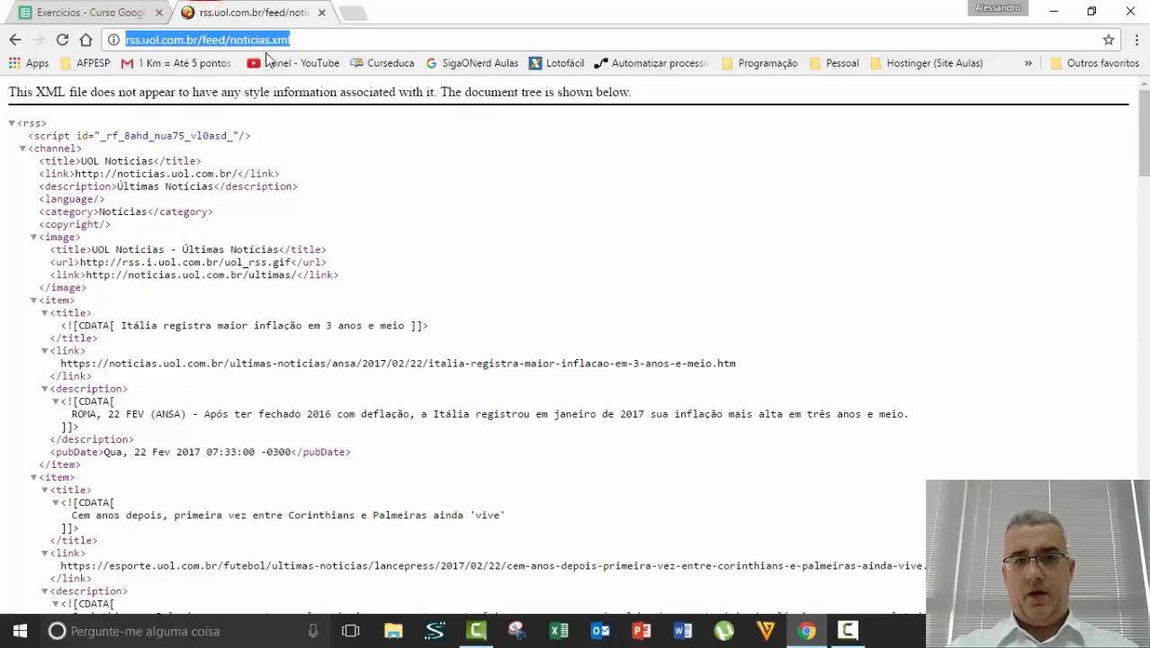
left_click(89, 7)
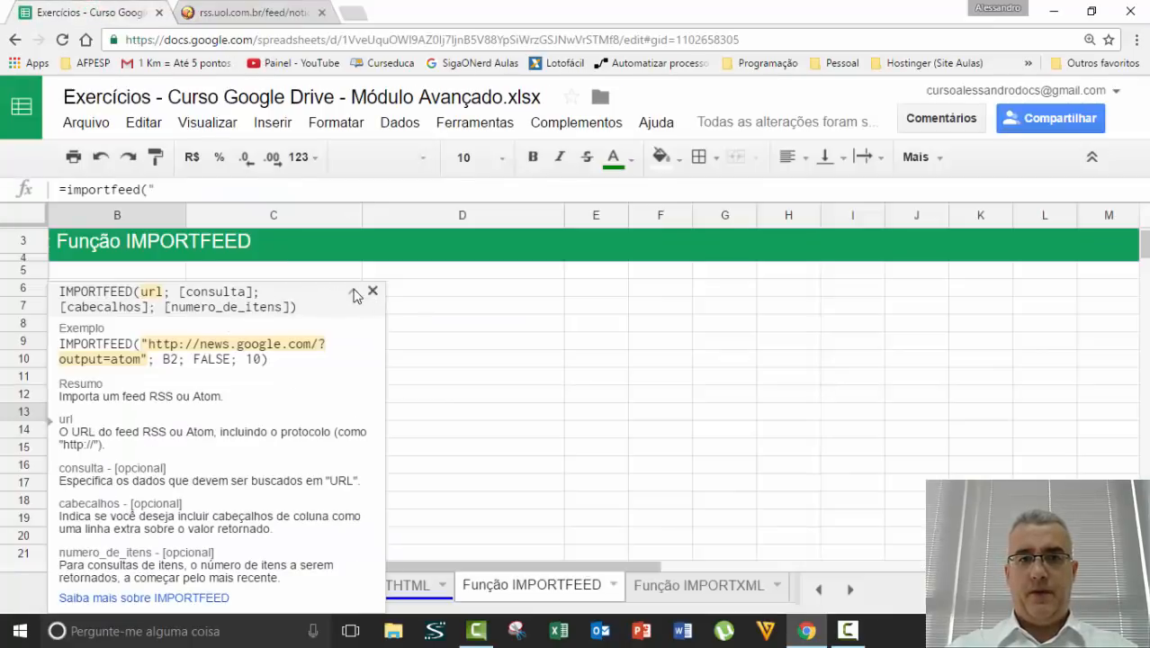
scroll(247, 347, "down", 3)
type("http://rss.uol.com.br/feed/noticias.xml")
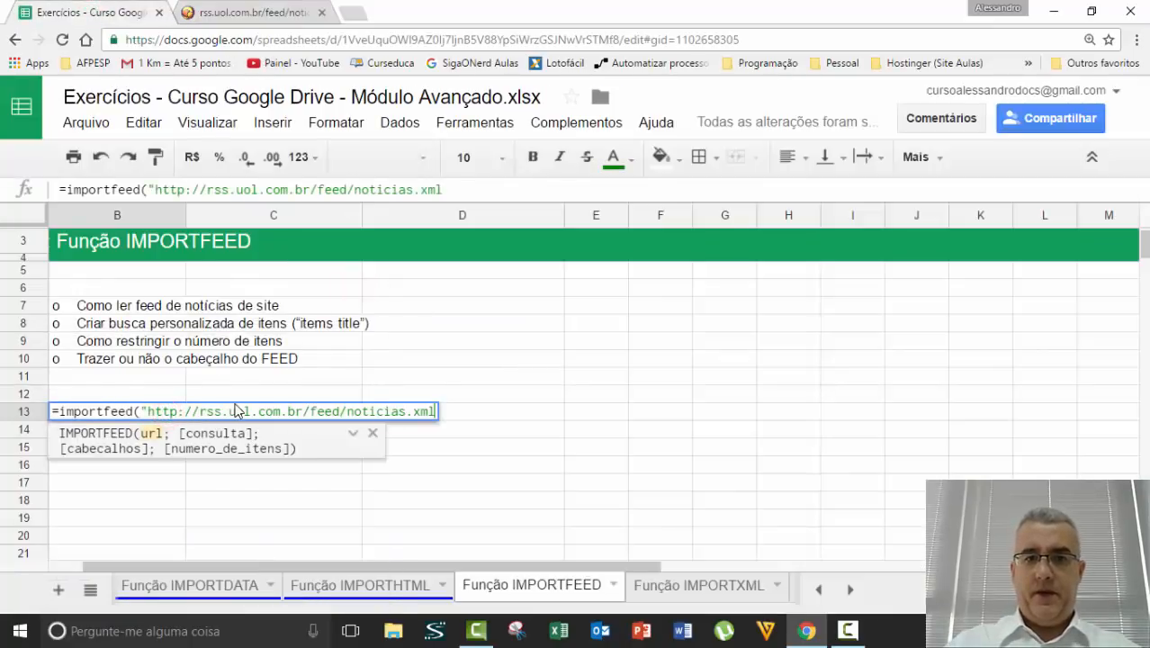
- Complete the B13 formula with an empty query argument and true as the headers argument
type("\"; ")
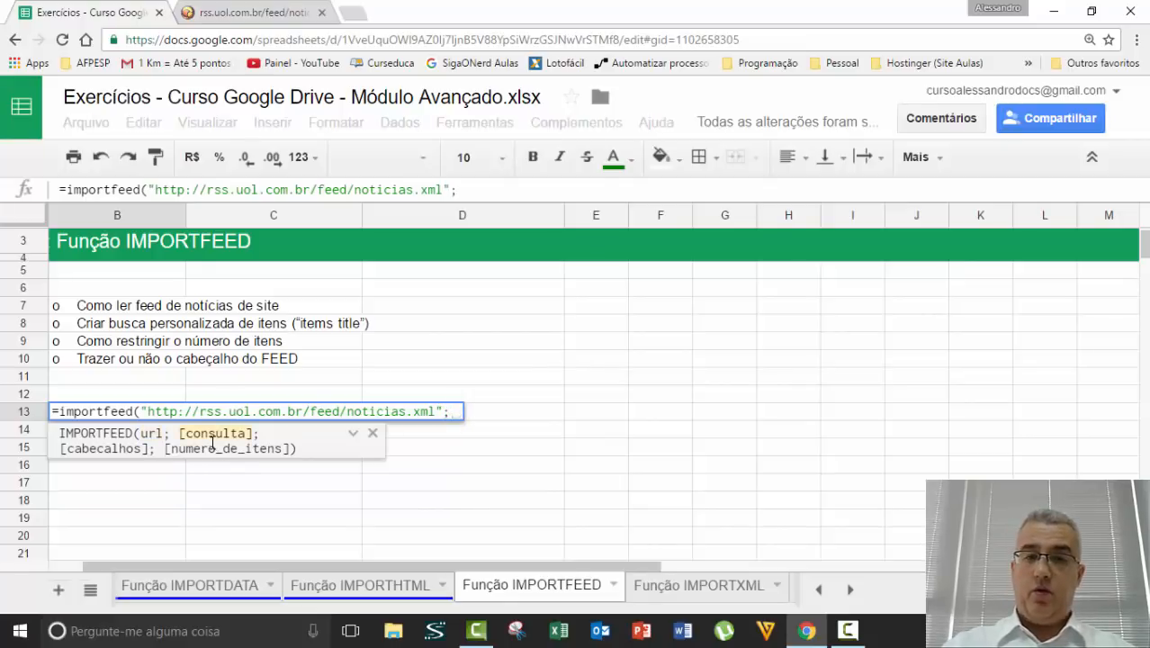
type(";")
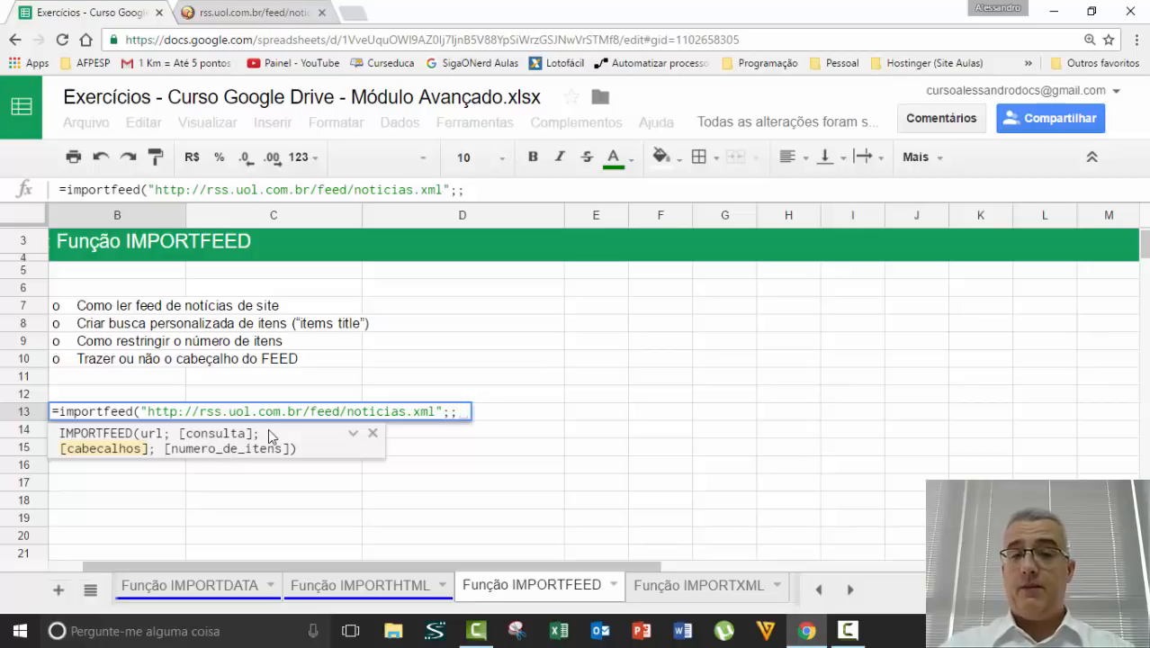
type("true")
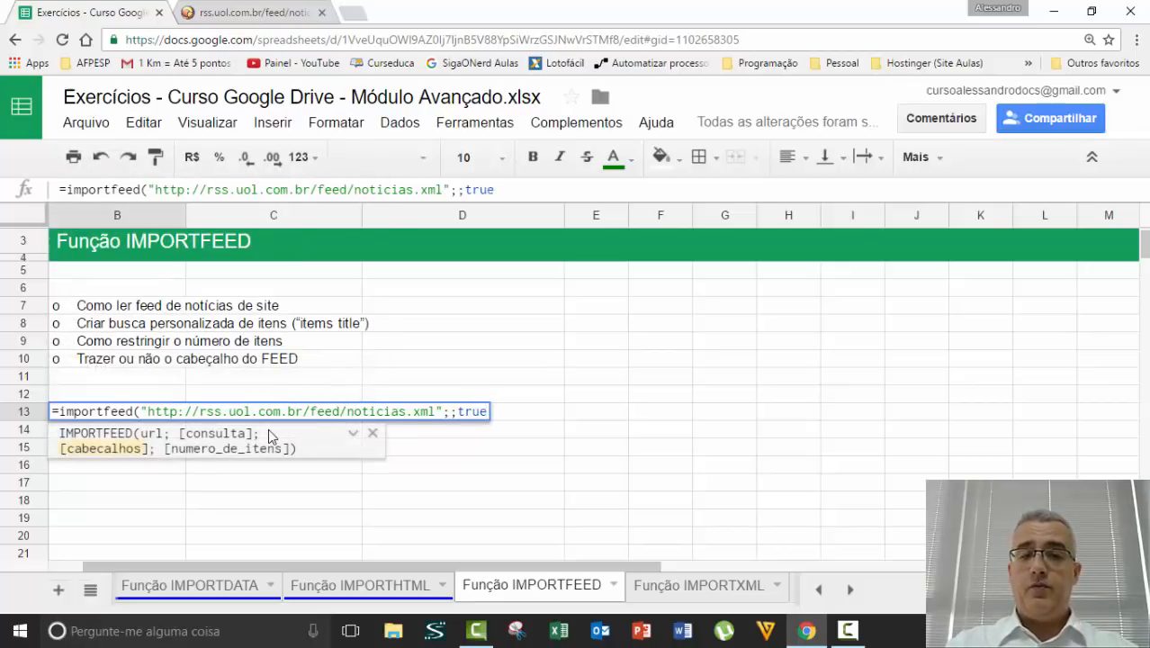
type(")")
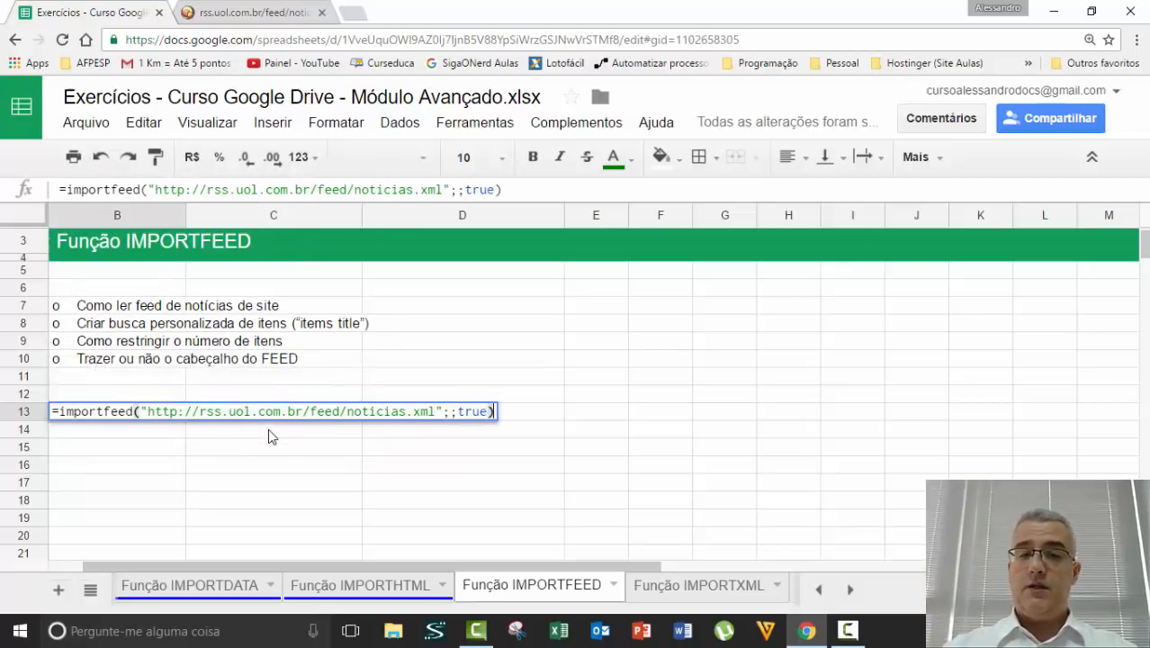
key("Return")
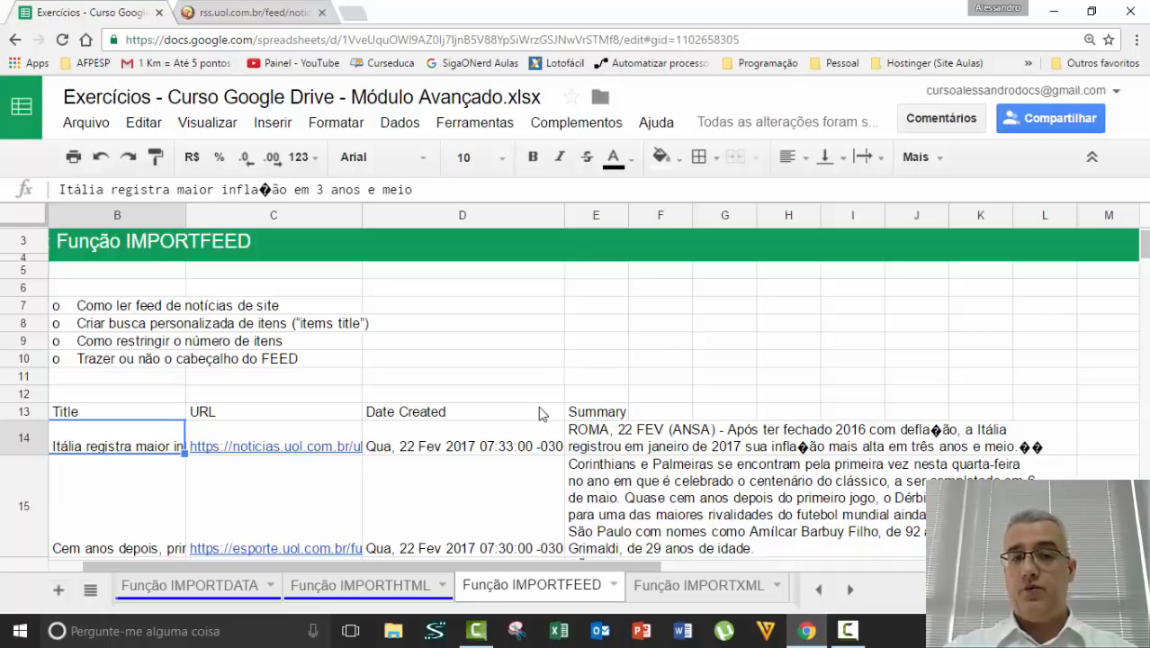
scroll(540, 413, "down", 1)
scroll(601, 412, "up", 1)
scroll(622, 415, "down", 1)
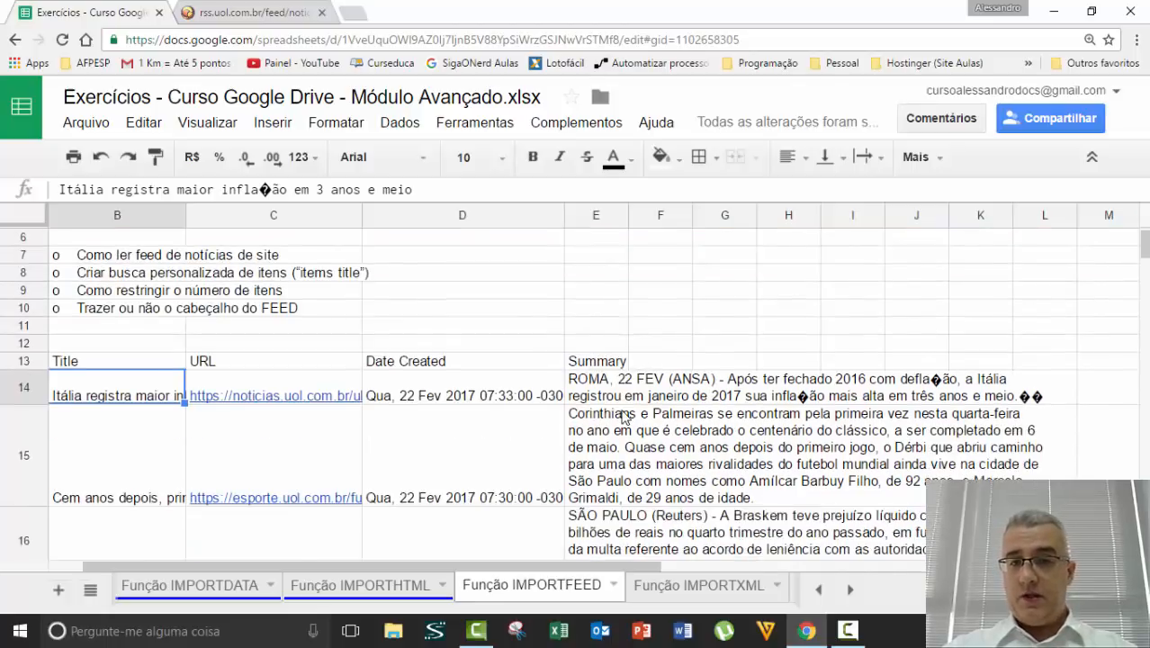
scroll(623, 415, "down", 10)
scroll(275, 356, "up", 2)
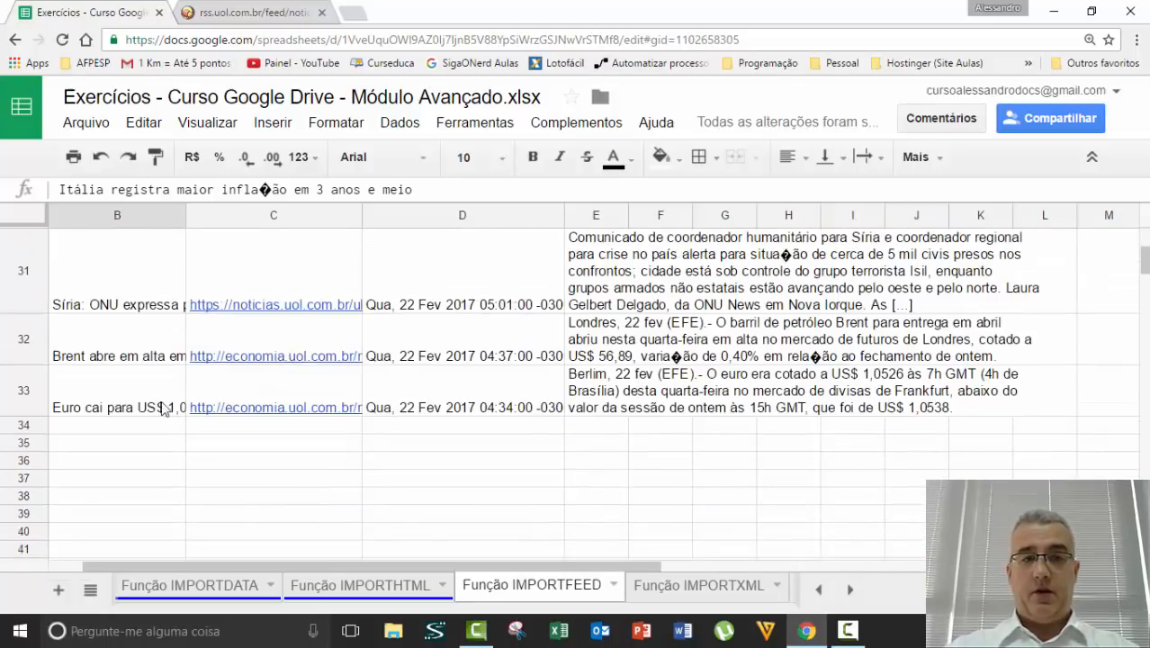
scroll(163, 408, "down", 3)
left_click(102, 274)
type("=")
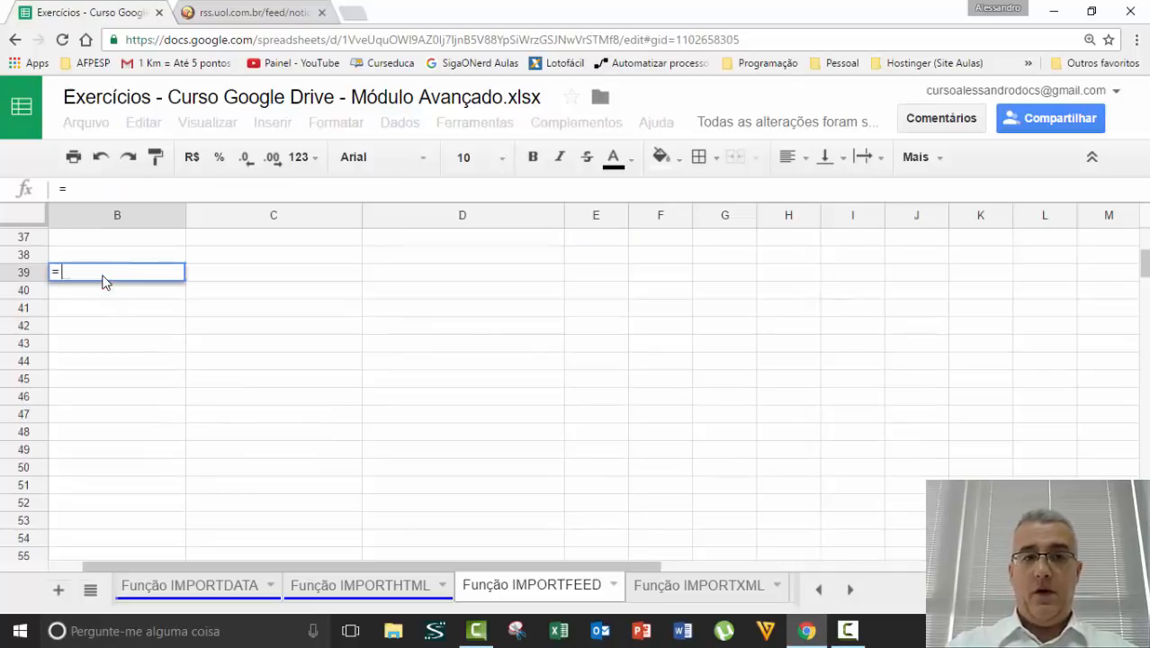
type("impor")
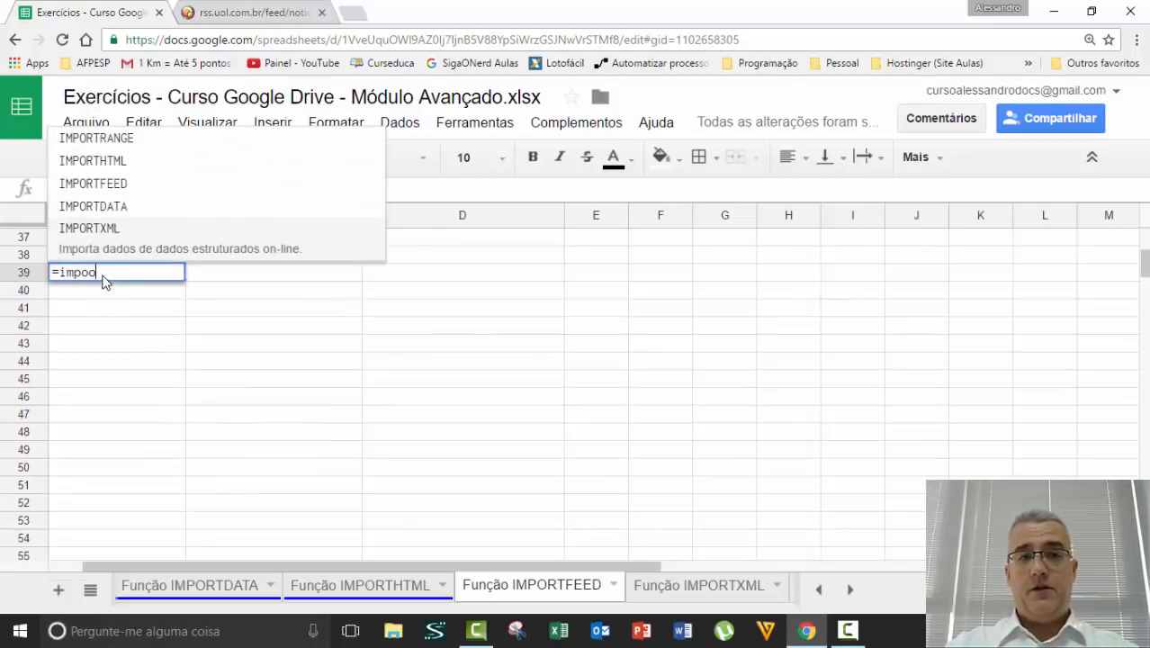
key("BackSpace")
type("rtfe")
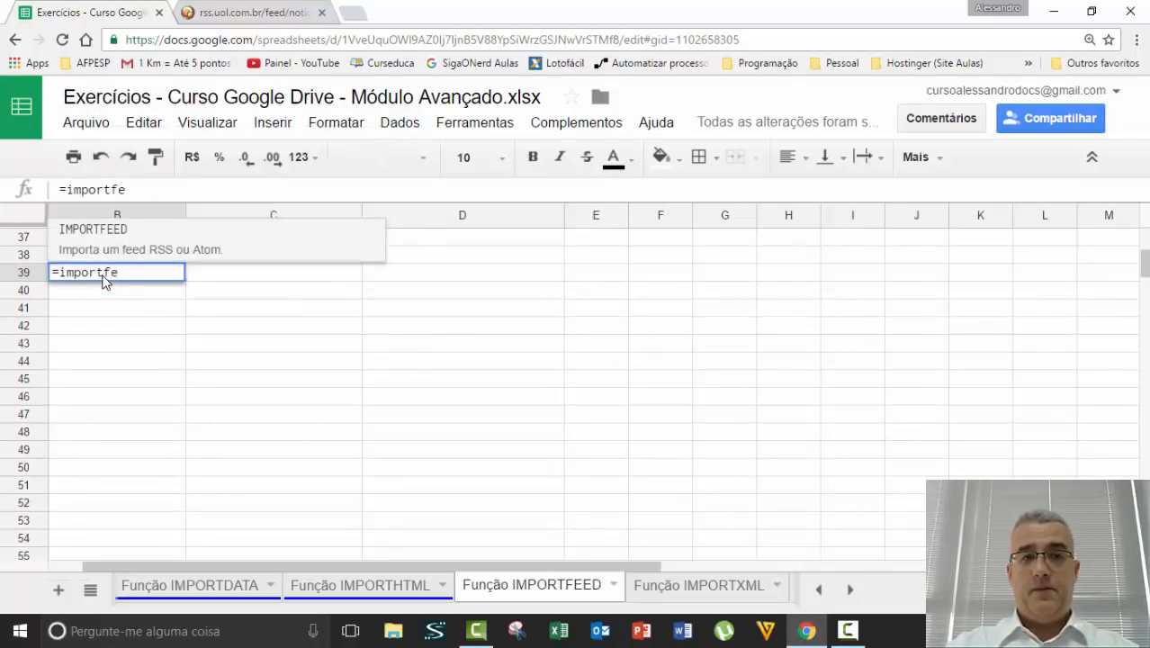
type("ed(\"")
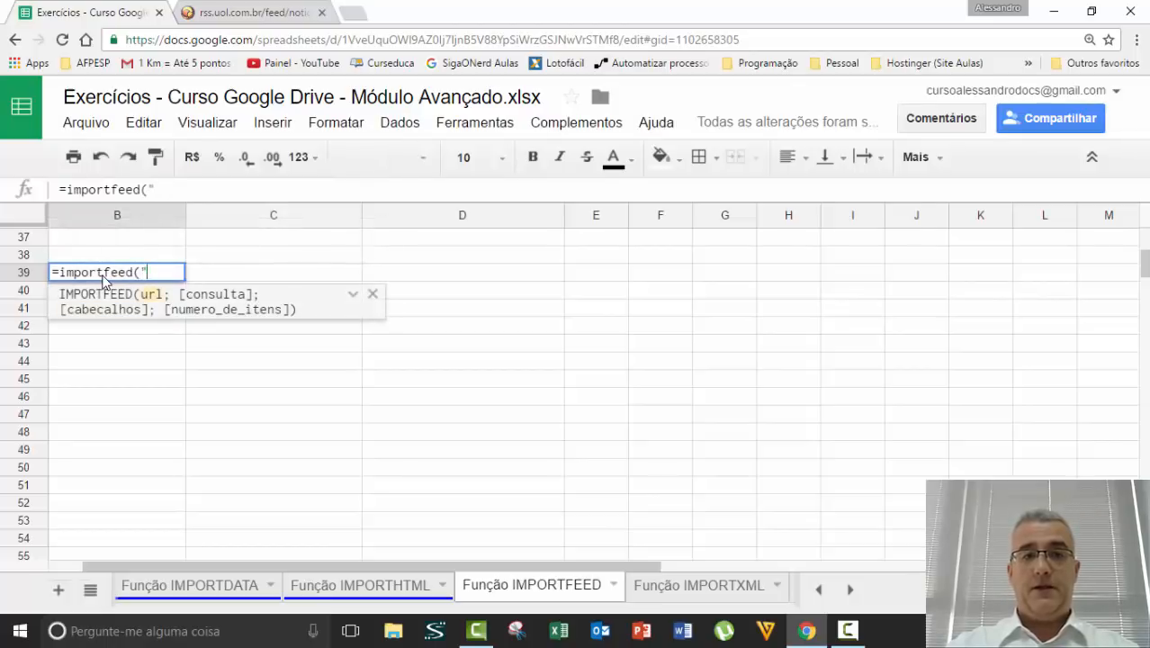
type("http://rss.uol.com.br/feed/noticias.xml")
type("\"; ")
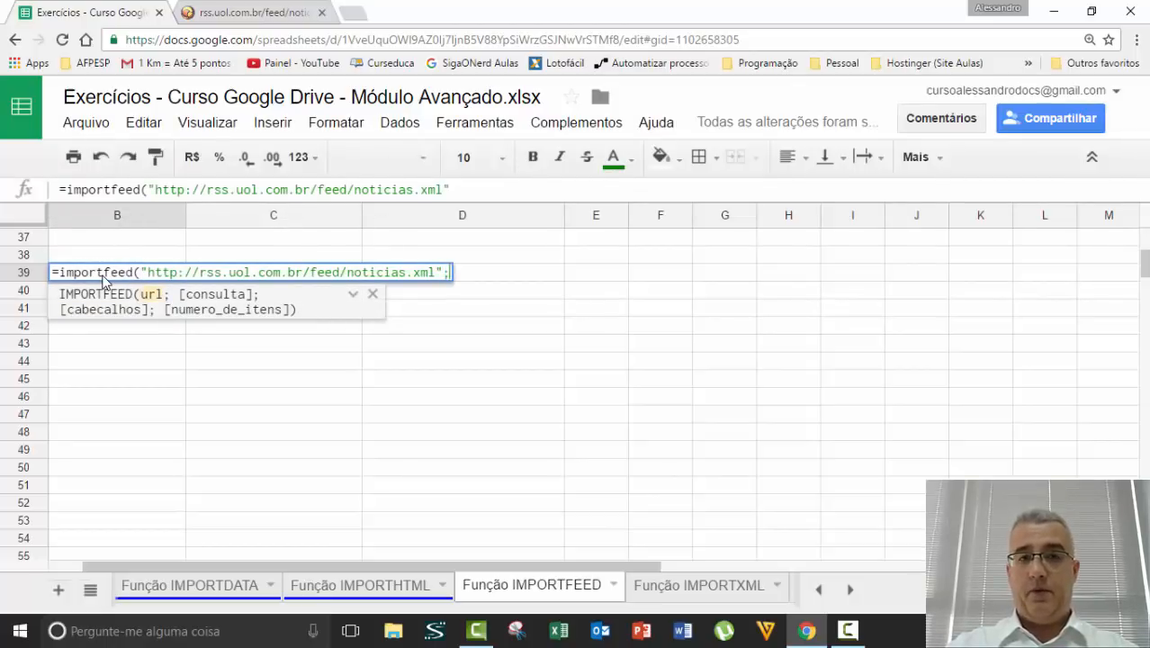
type("\"feed")
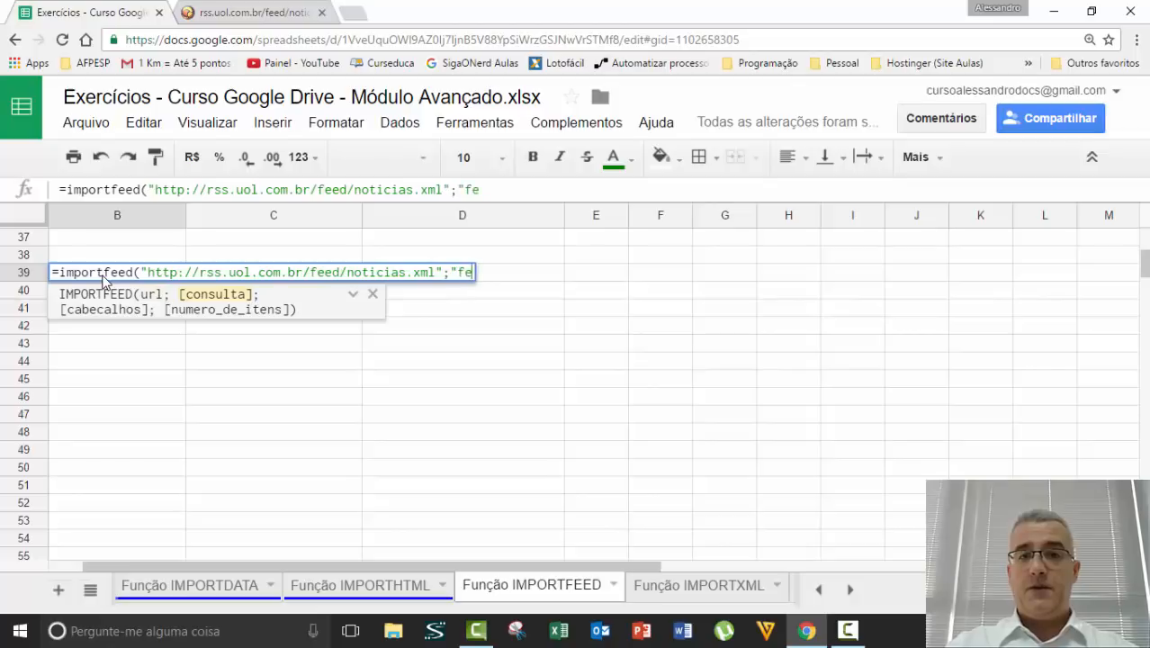
key("BackSpace")
key("BackSpace")
key("BackSpace")
key("BackSpace")
key("BackSpace")
- Complete the B39 formula with "items summary" as the query argument
type("\"i")
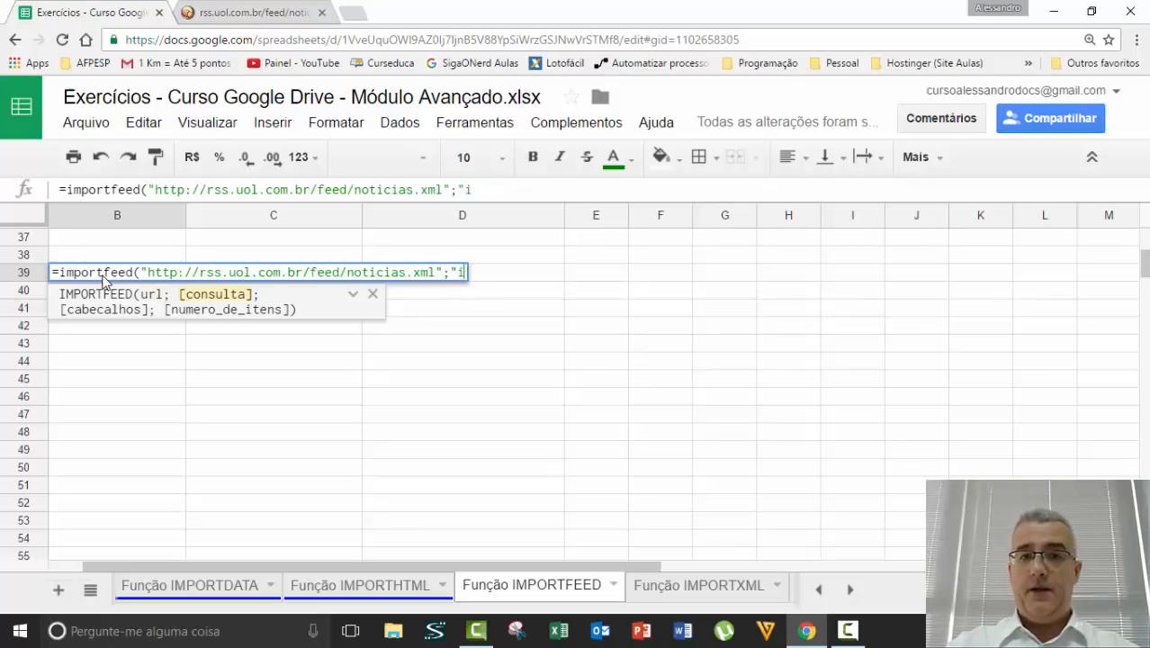
type("tems ")
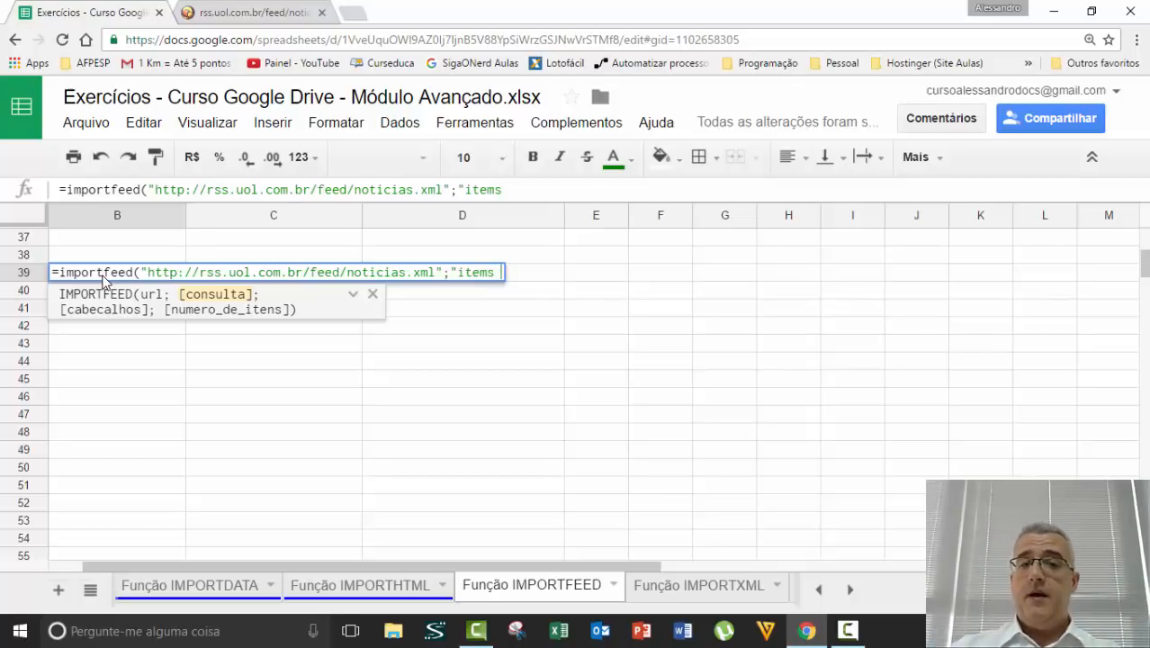
type("summary\")")
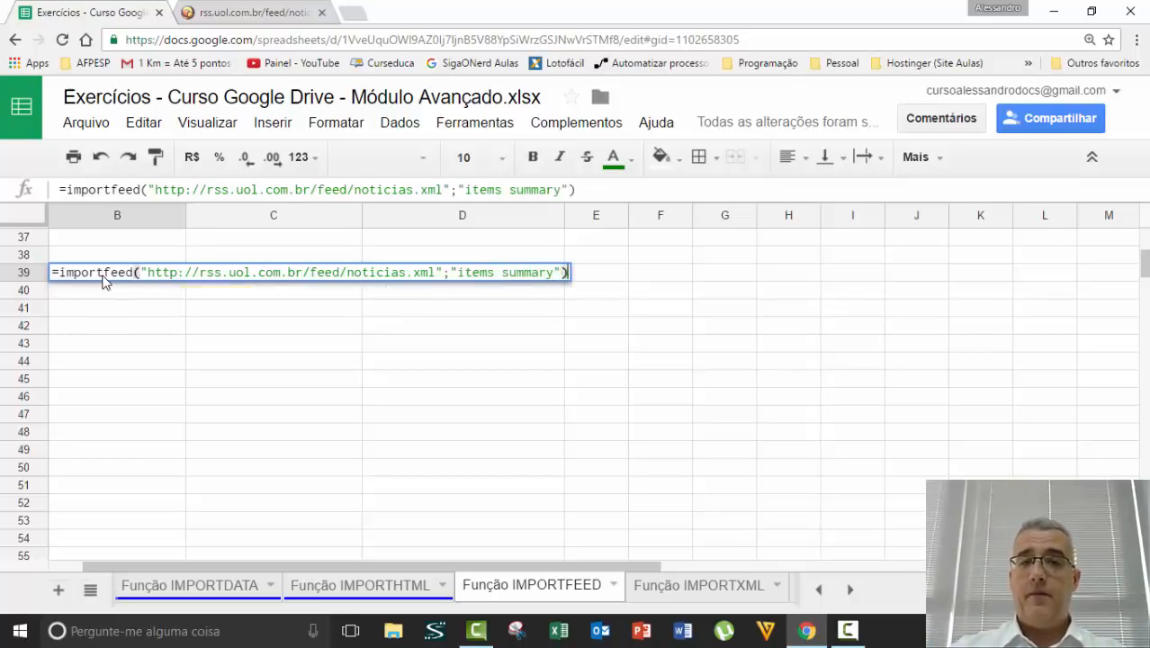
key("Return")
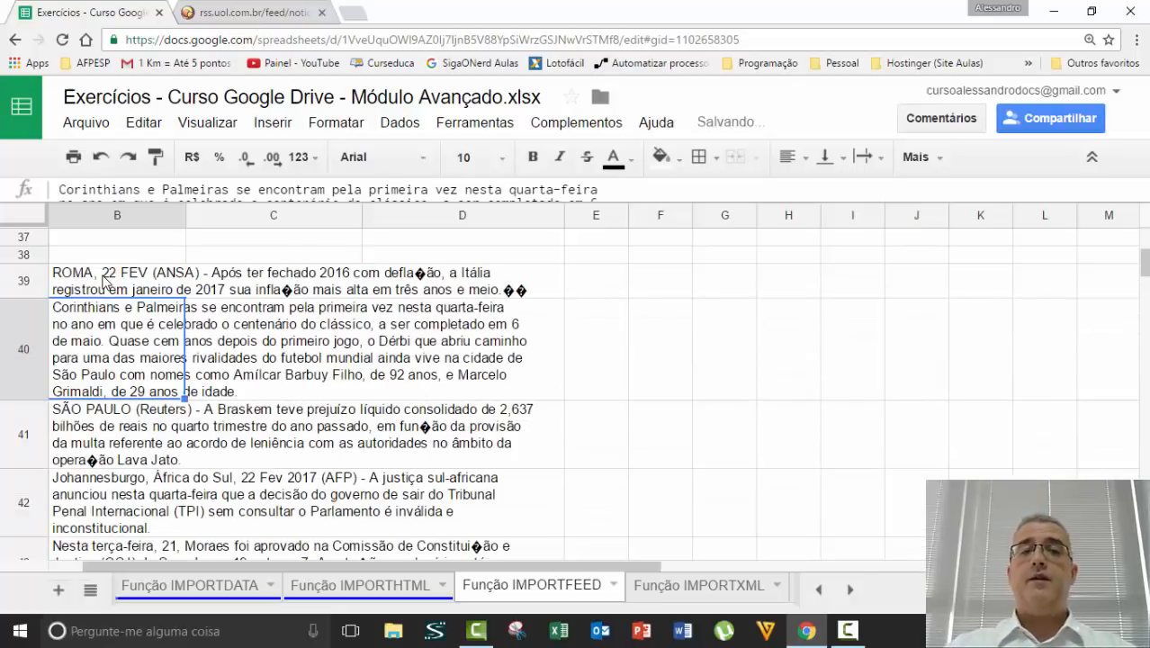
- Replace summary with title in the B39 formula so that its query reads "items title"
left_click(106, 282)
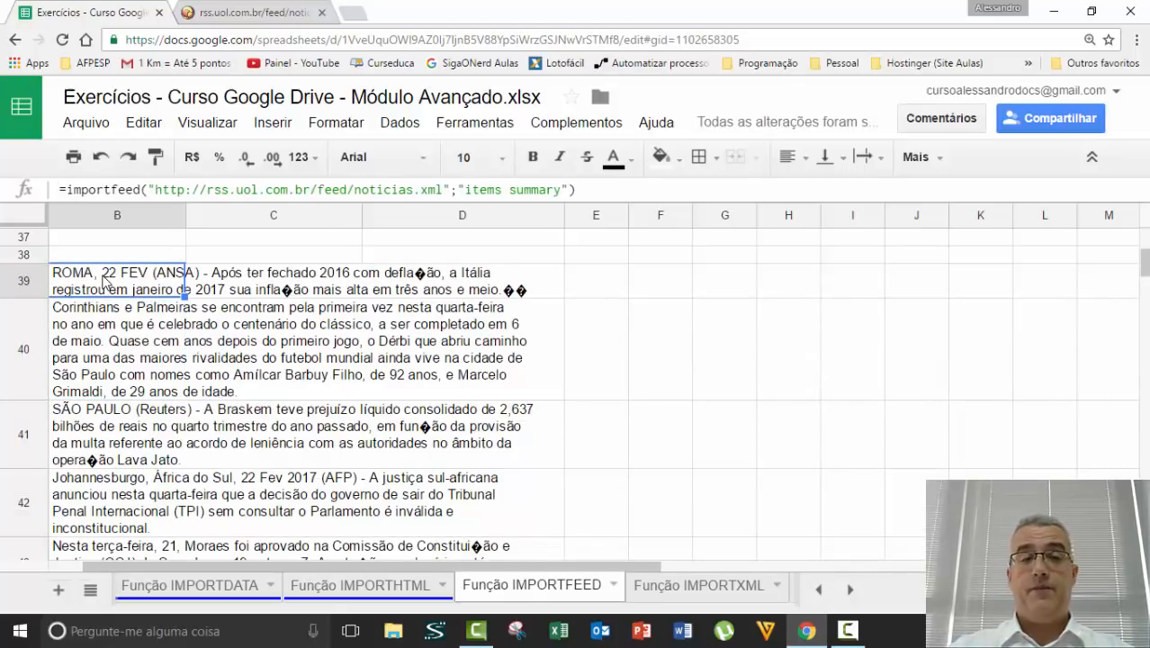
double_click(106, 283)
key("Left")
key("Left")
key("BackSpace")
key("BackSpace")
key("BackSpace")
key("BackSpace")
key("BackSpace")
key("BackSpace")
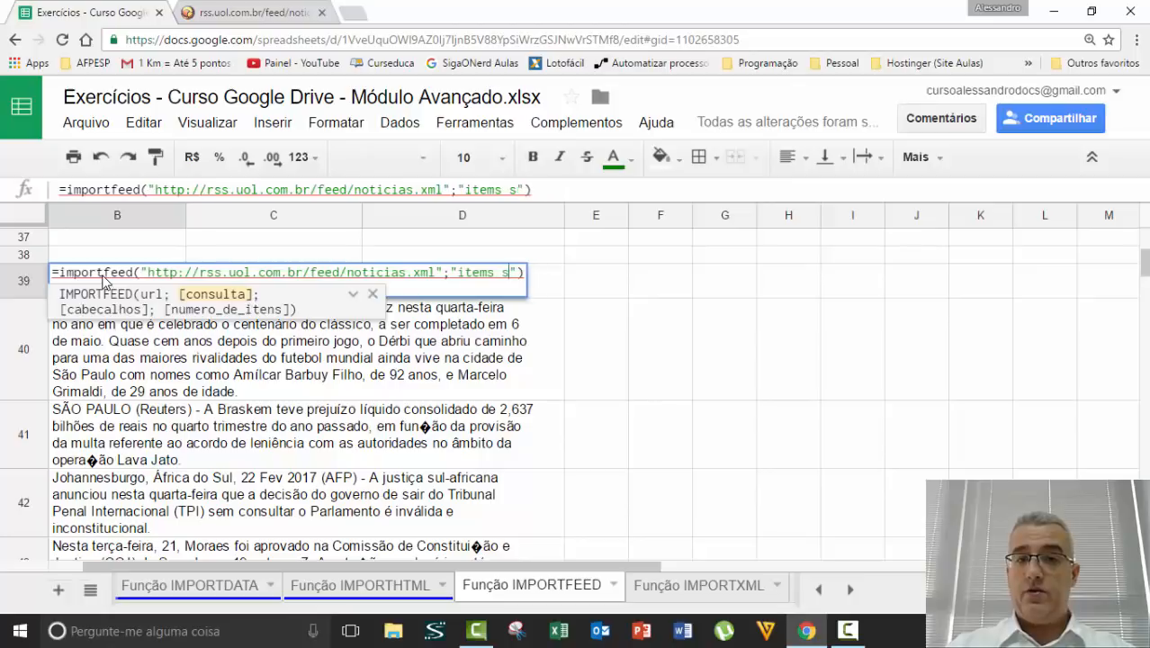
key("BackSpace")
type("title")
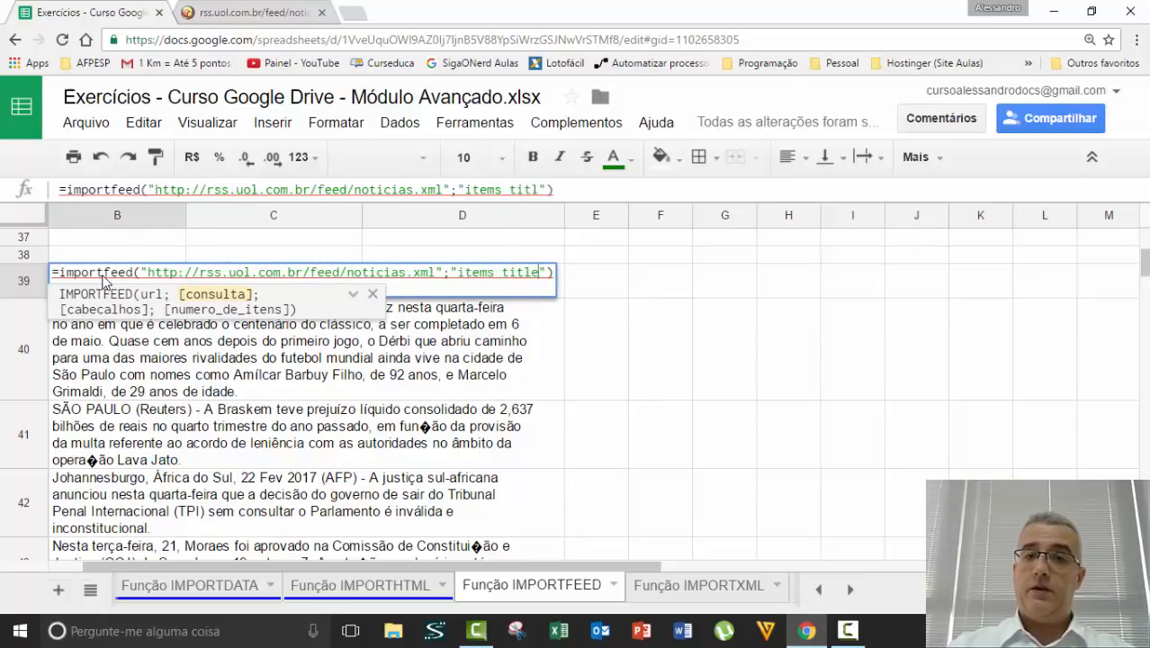
key("Return")
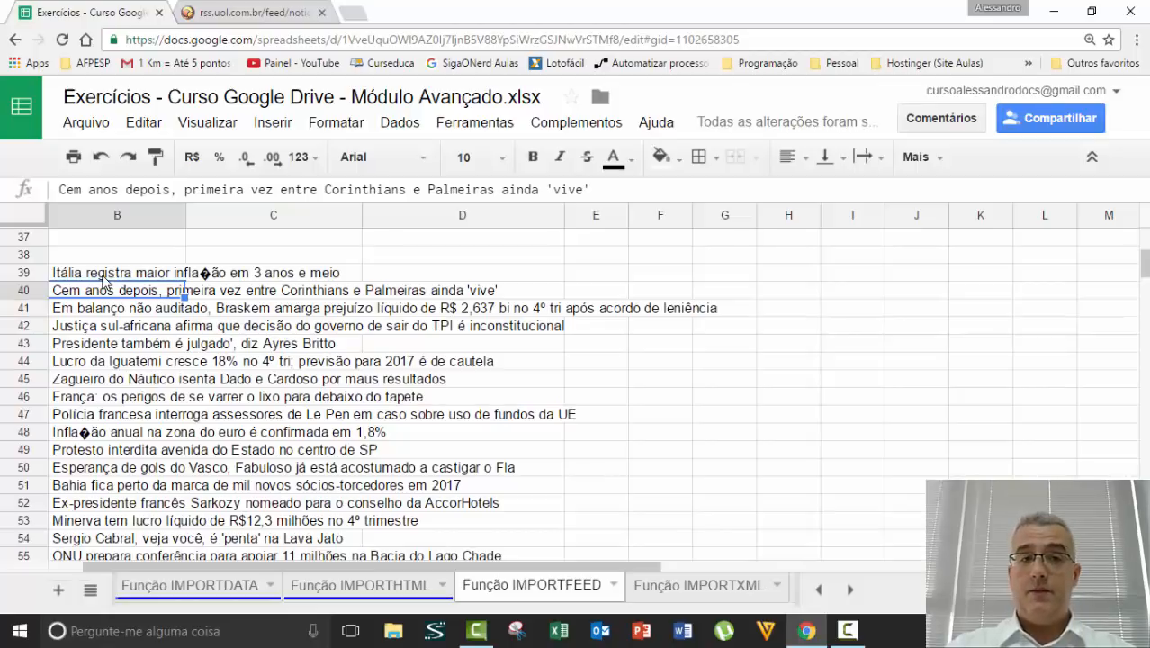
- Widen column B to nearly three times its width to fit more of the imported news titles
left_click(103, 277)
key("Down")
key("Up")
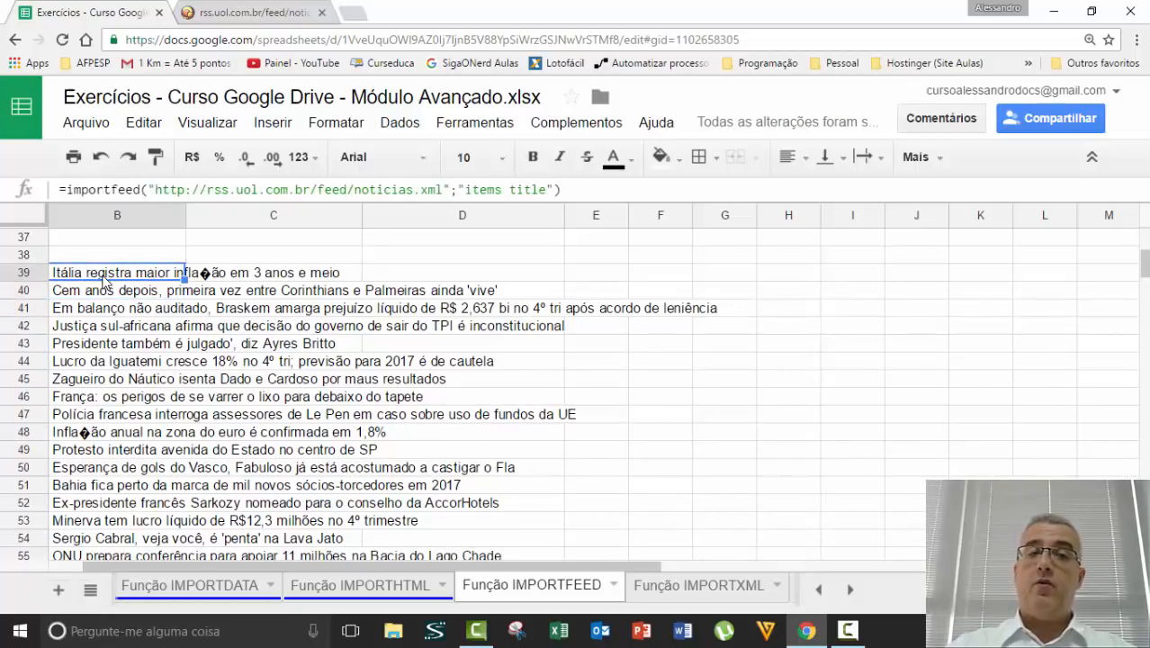
left_click(180, 216)
left_click_drag(184, 216, 421, 216)
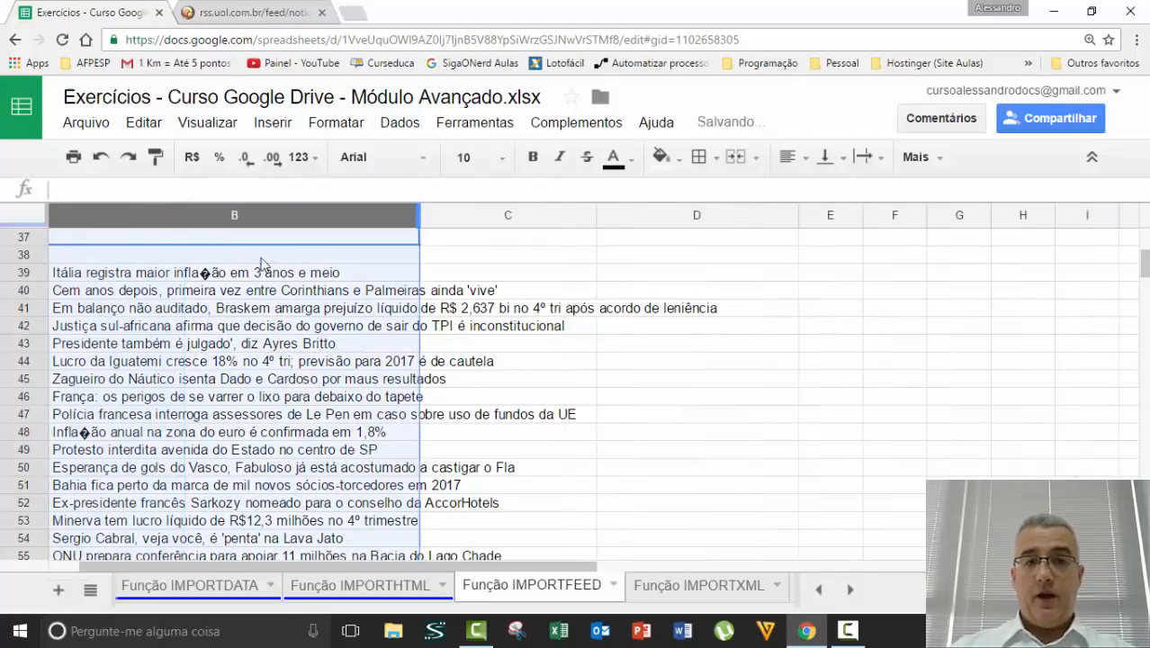
- Turn on text wrapping for the imported news titles in B39:B58
left_click(124, 272)
scroll(124, 272, "down", 2)
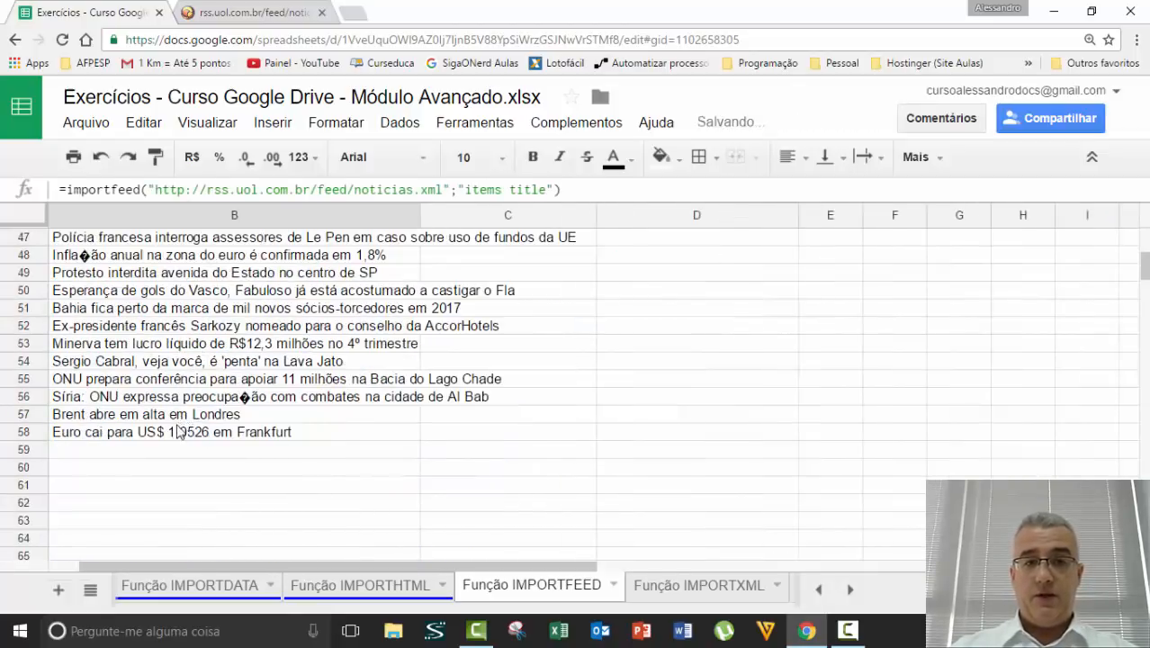
left_click(176, 432, "shift")
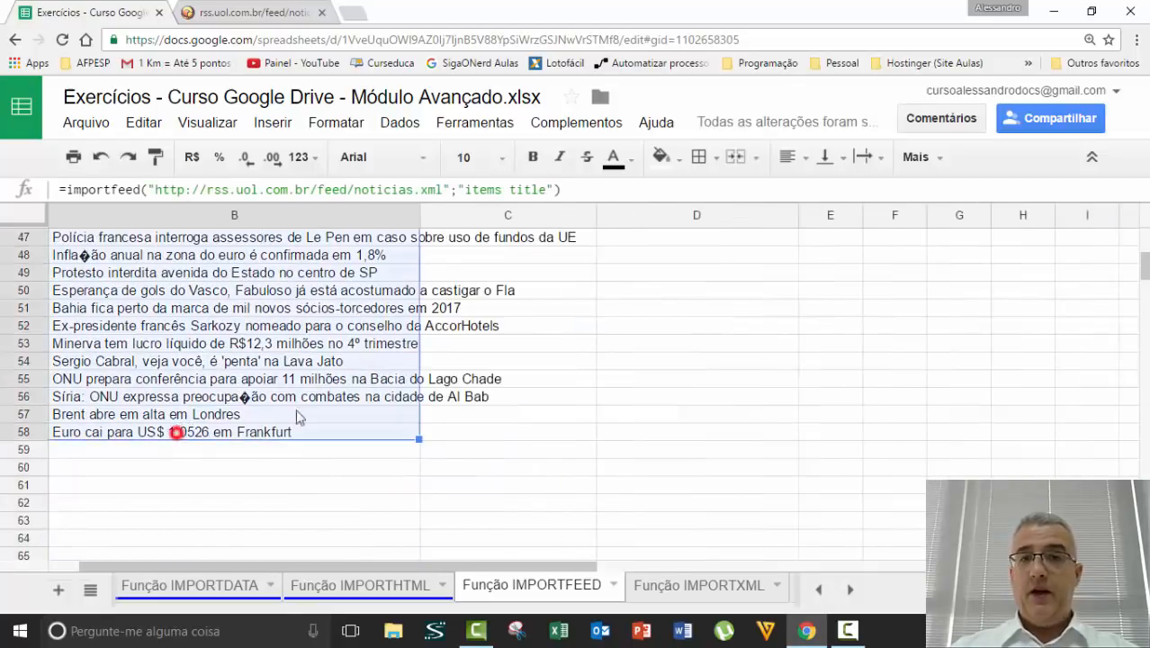
left_click(736, 156)
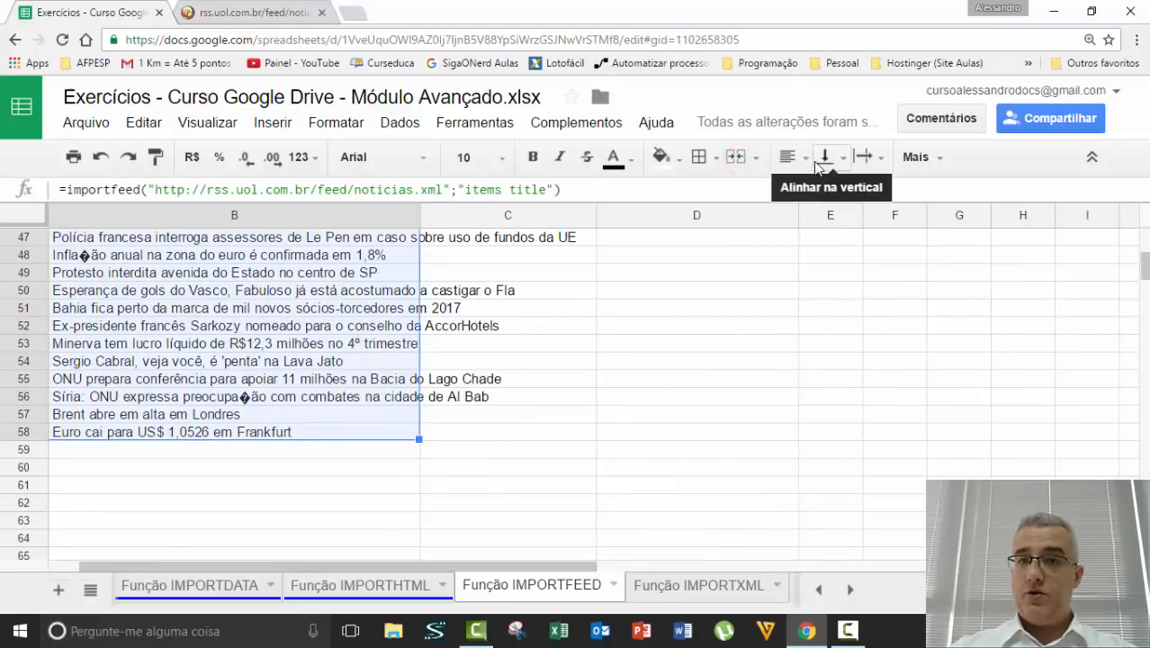
left_click(735, 164)
key("Escape")
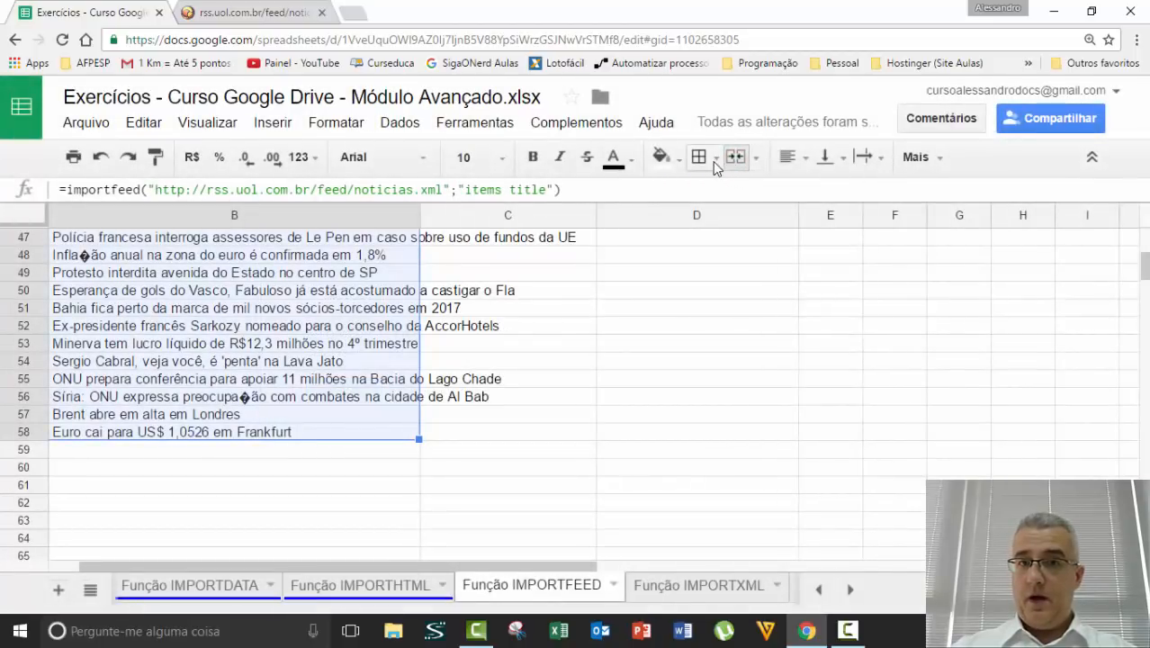
left_click(826, 159)
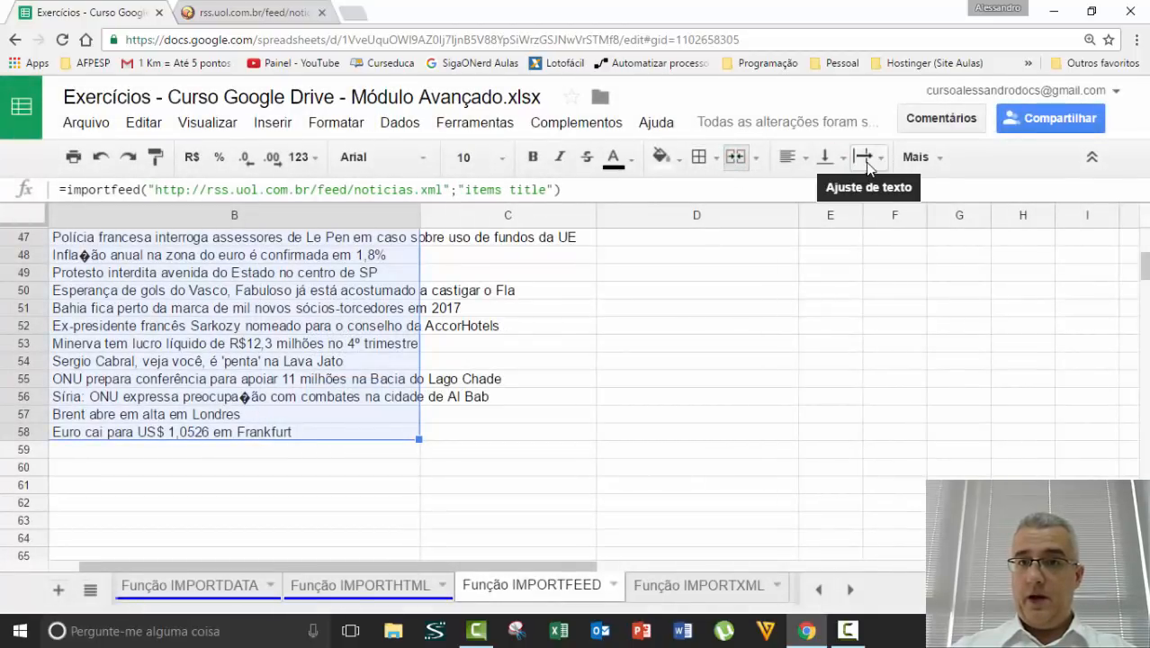
left_click(864, 159)
left_click(896, 194)
scroll(540, 306, "up", 5)
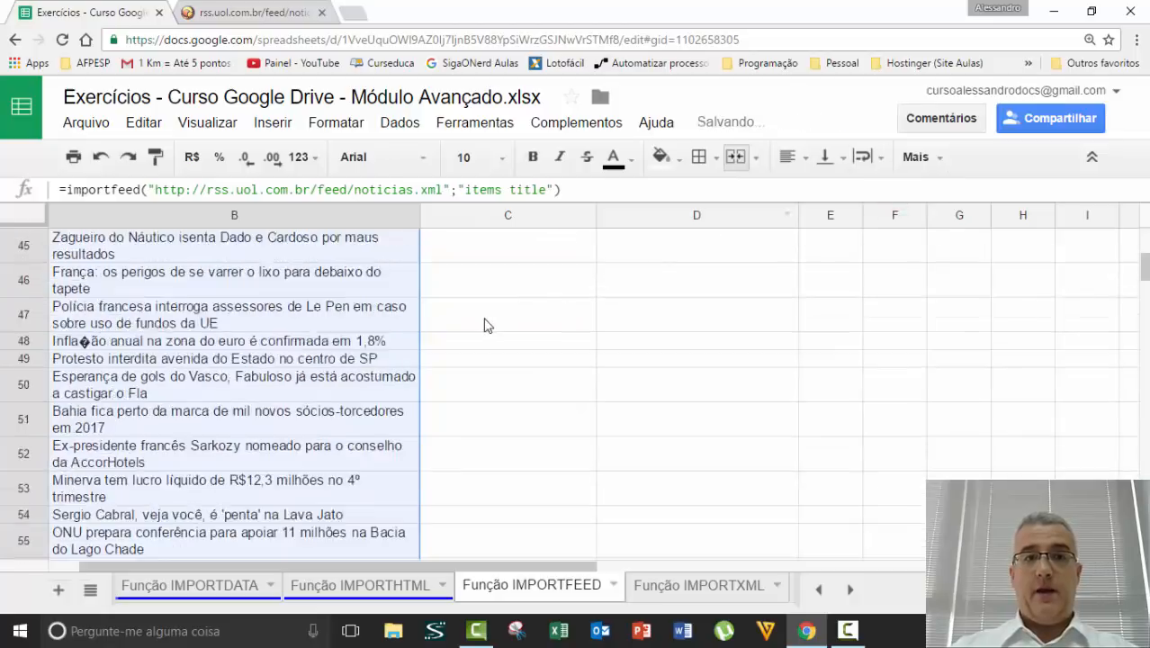
left_click(487, 378)
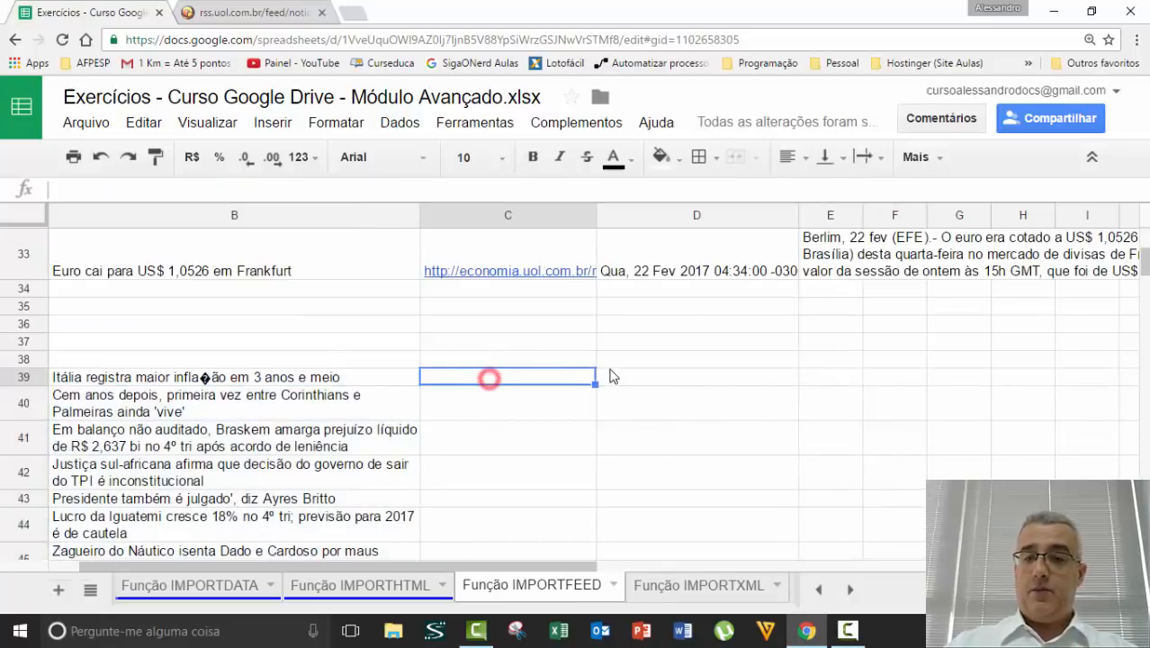
type("=im")
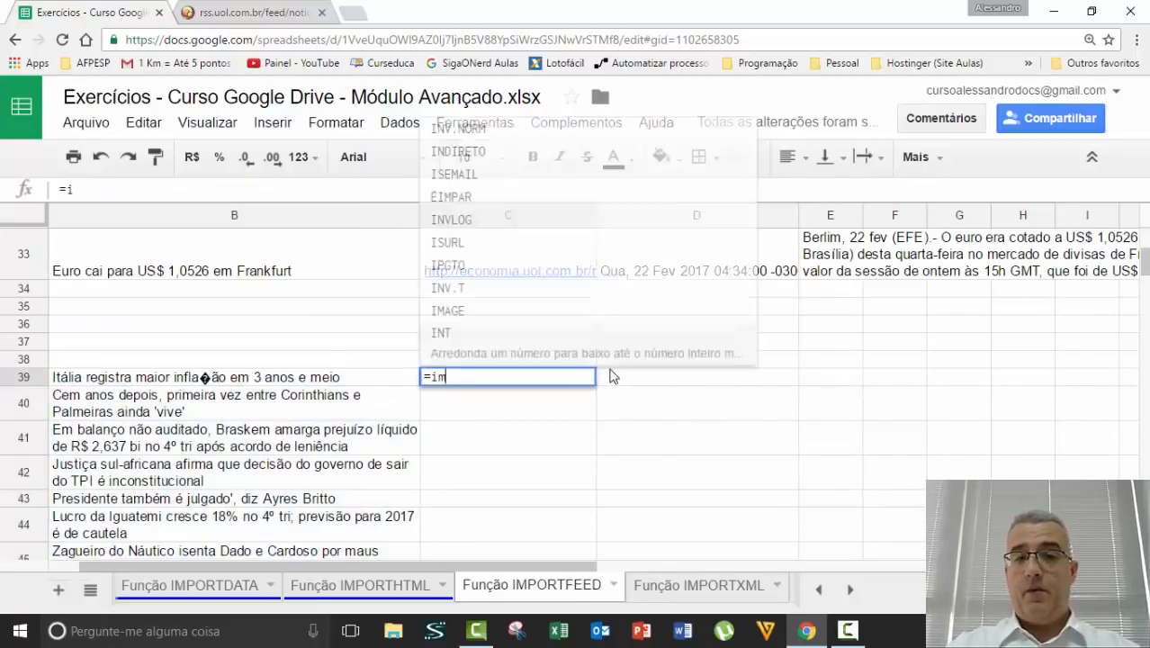
type("port")
key("Up")
key("Up")
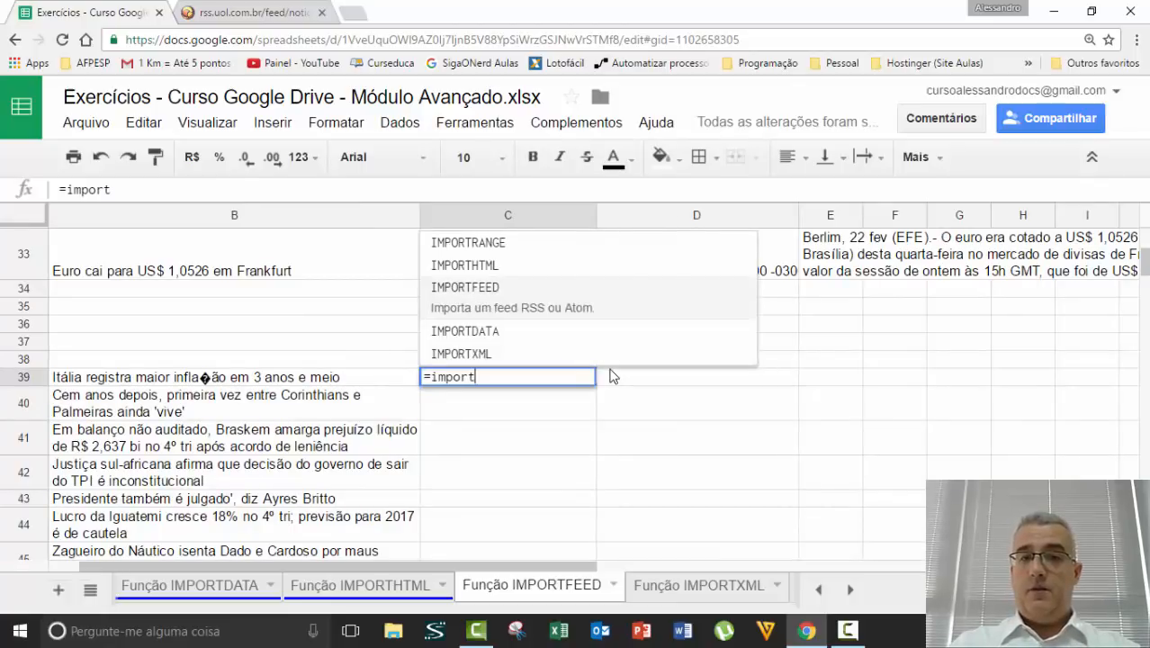
key("Tab")
type("\"")
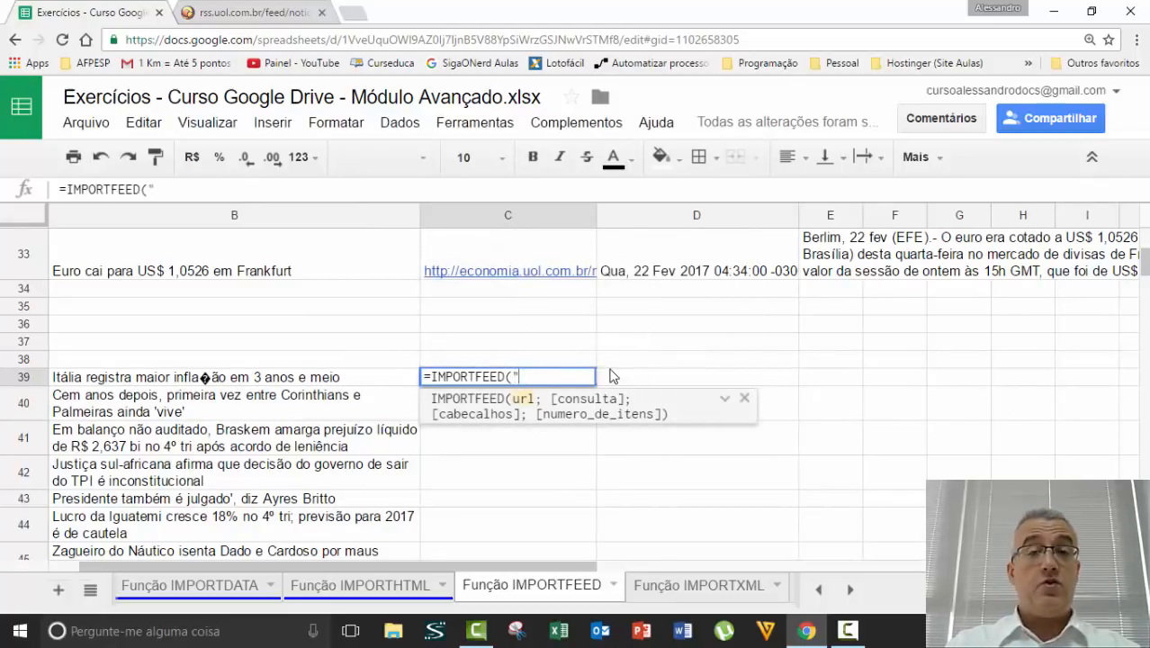
type("http://rss.uol.com.br/feed/noticias.xml")
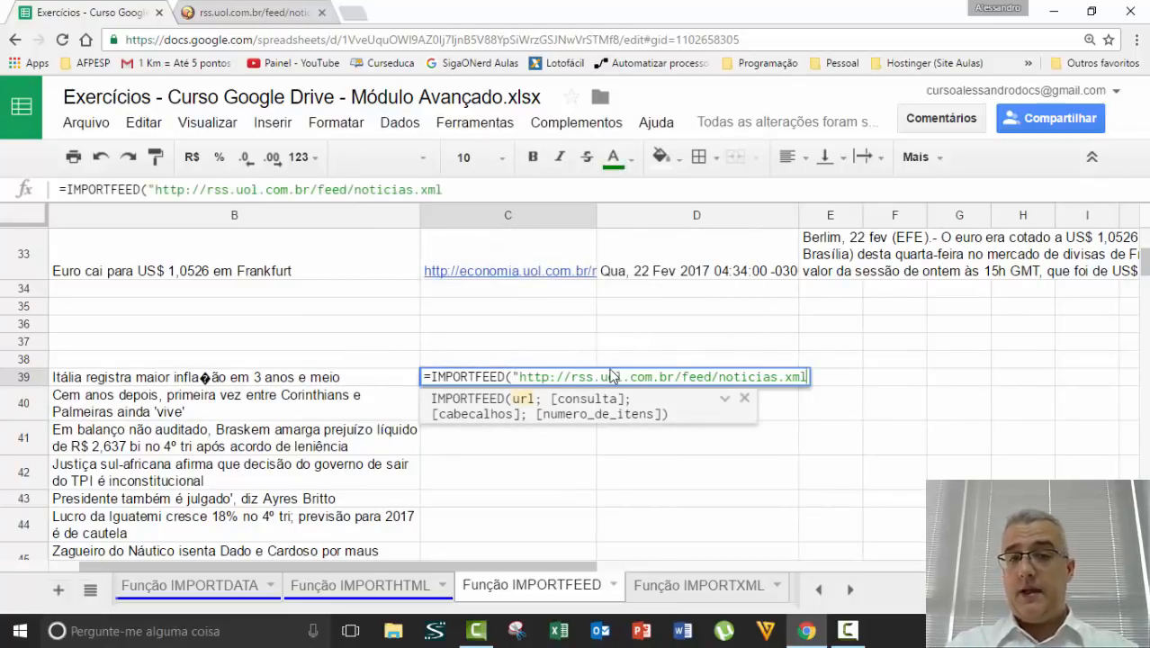
type("\"")
type(";")
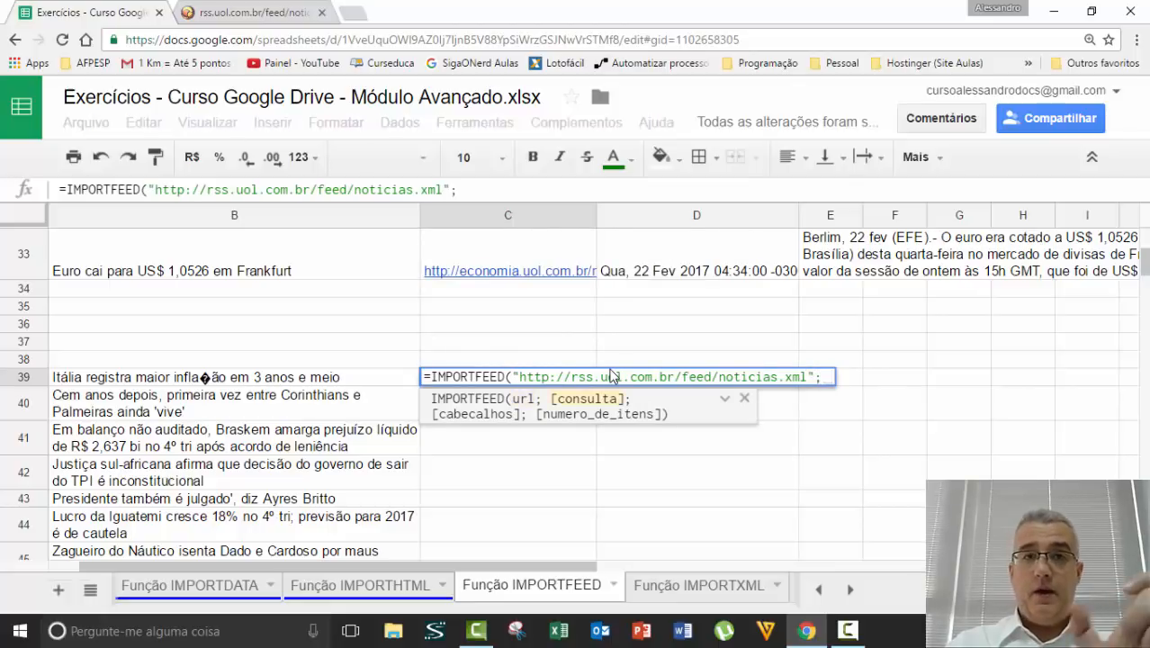
- Complete the C39 formula with "items url" as the query argument
type("\"item")
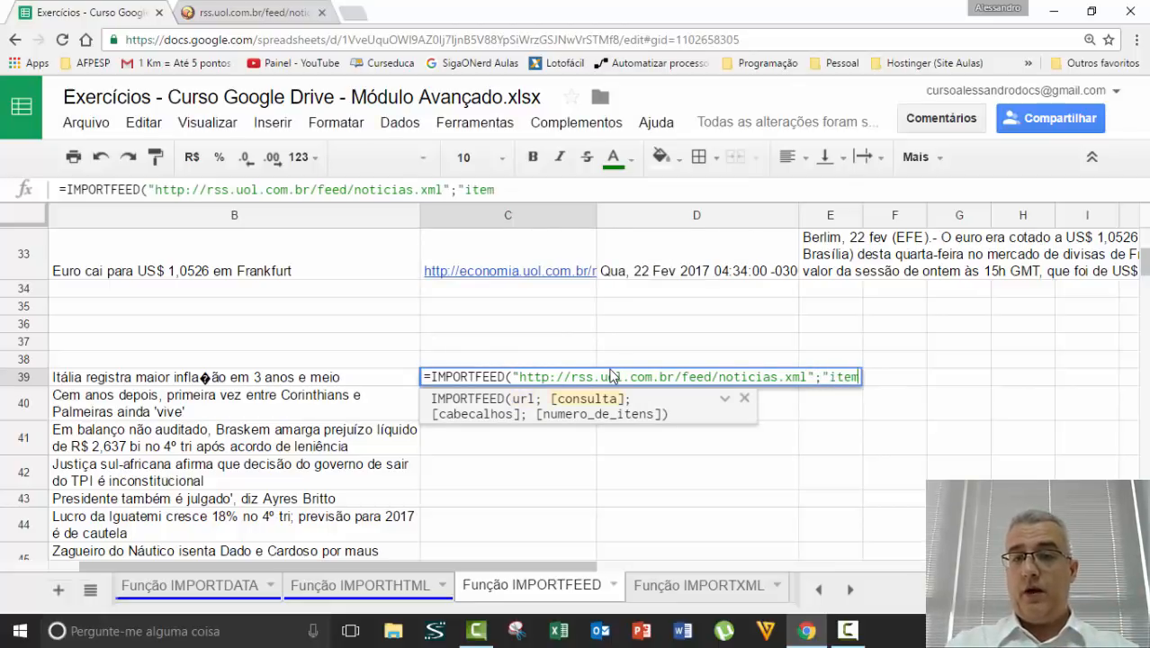
type("s url")
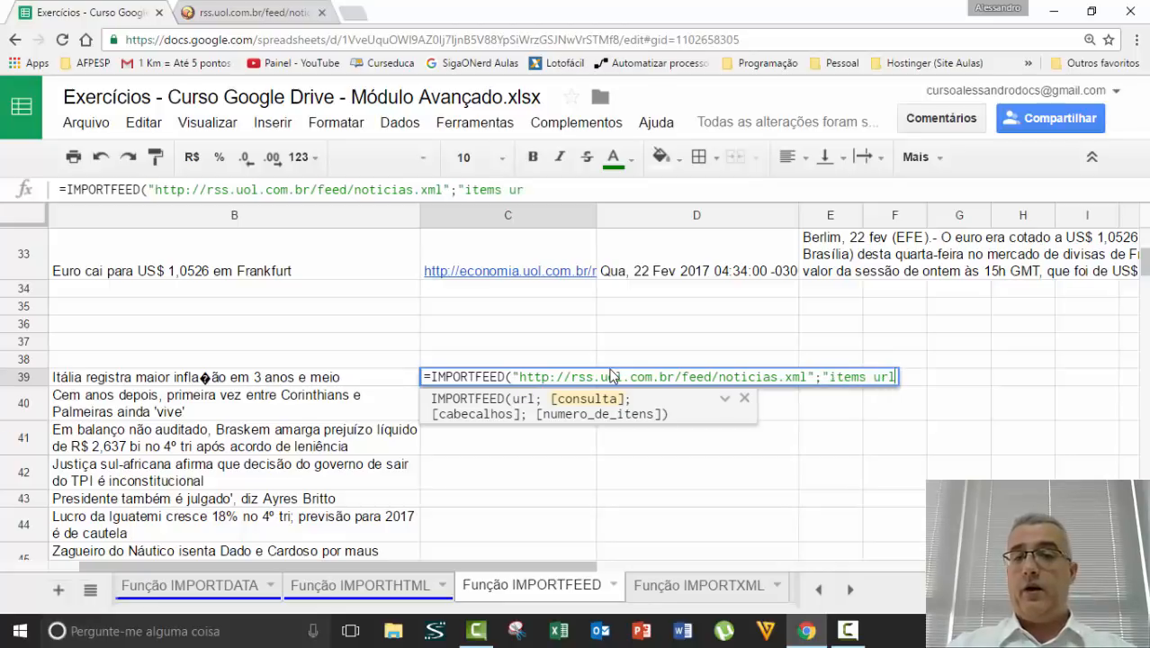
type("\")")
key("Return")
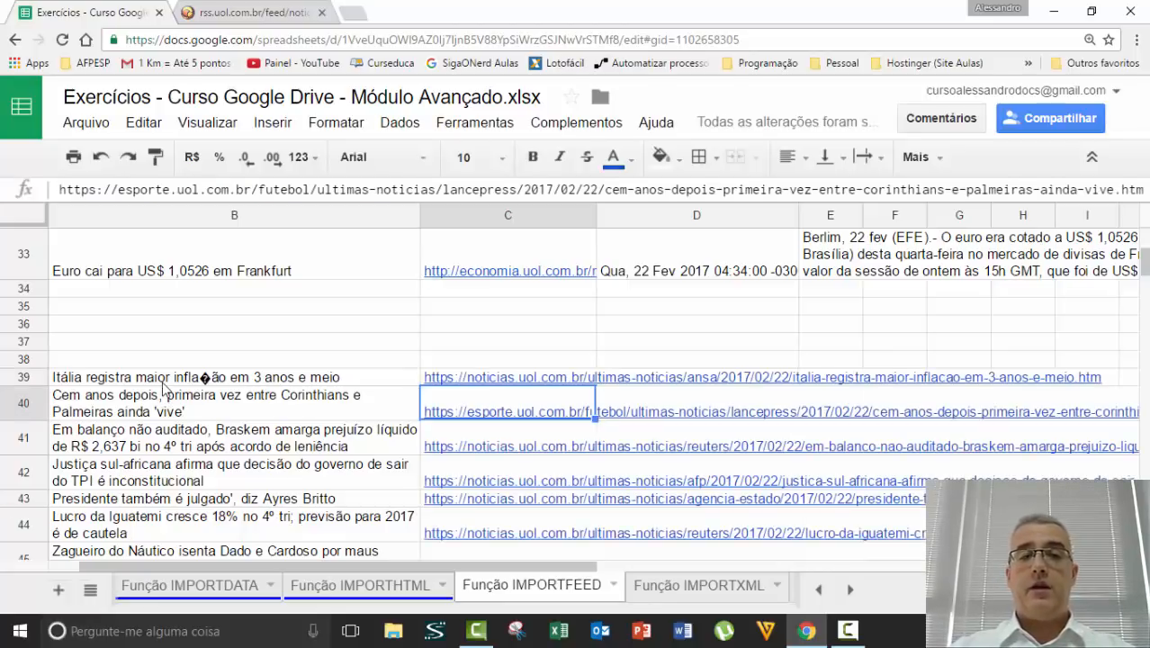
- Examine the imported titles and links from row 39 down, and the full feed table starting in row 13
mouse_move(589, 377)
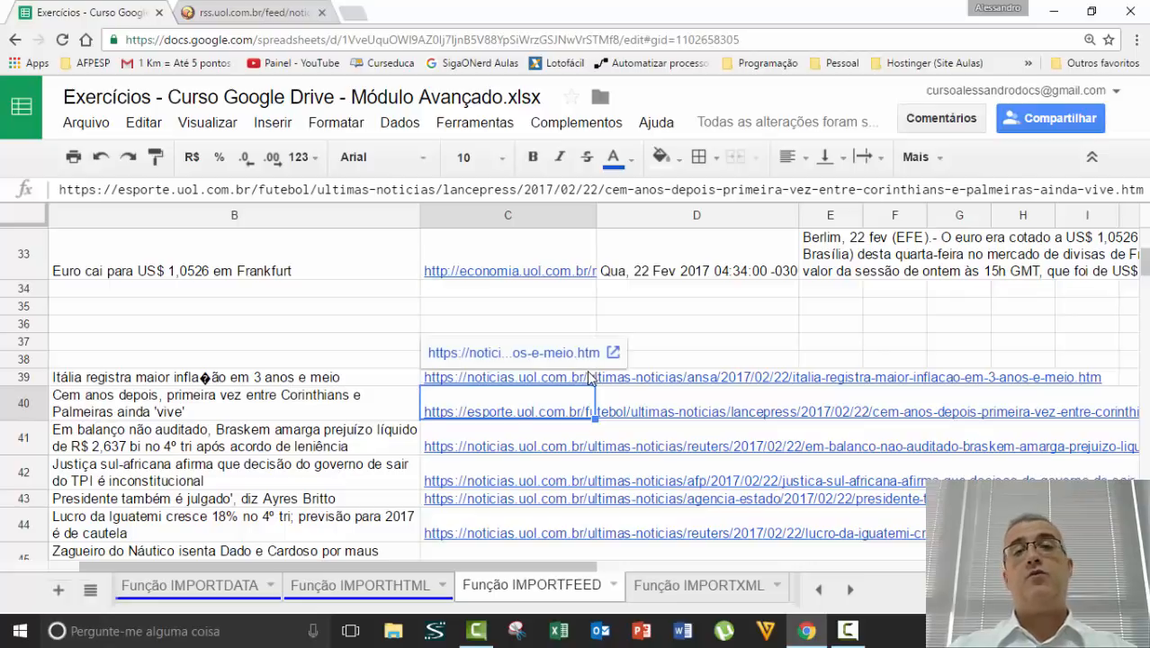
scroll(549, 376, "down", 5)
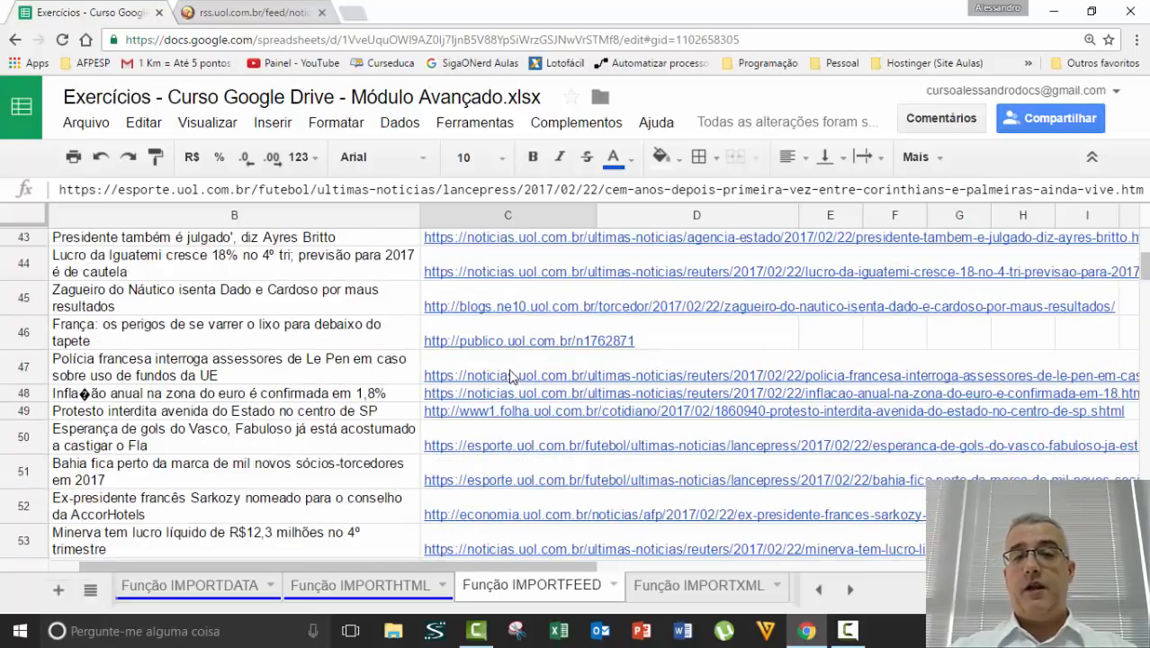
mouse_move(517, 348)
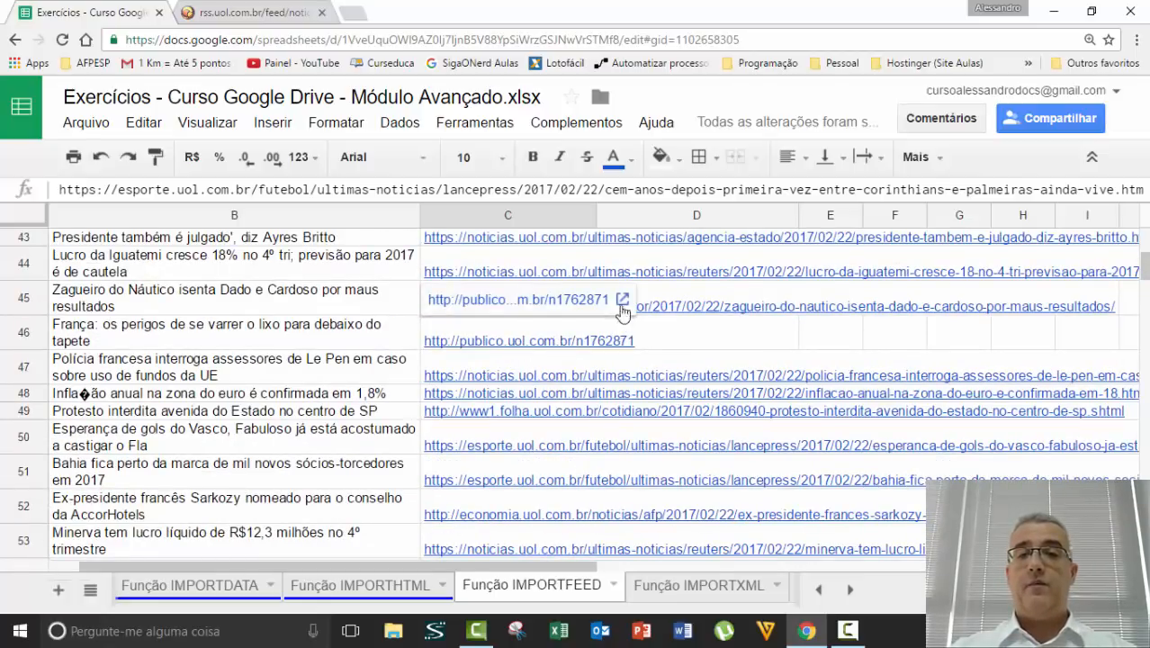
scroll(504, 341, "up", 6)
scroll(469, 348, "down", 1)
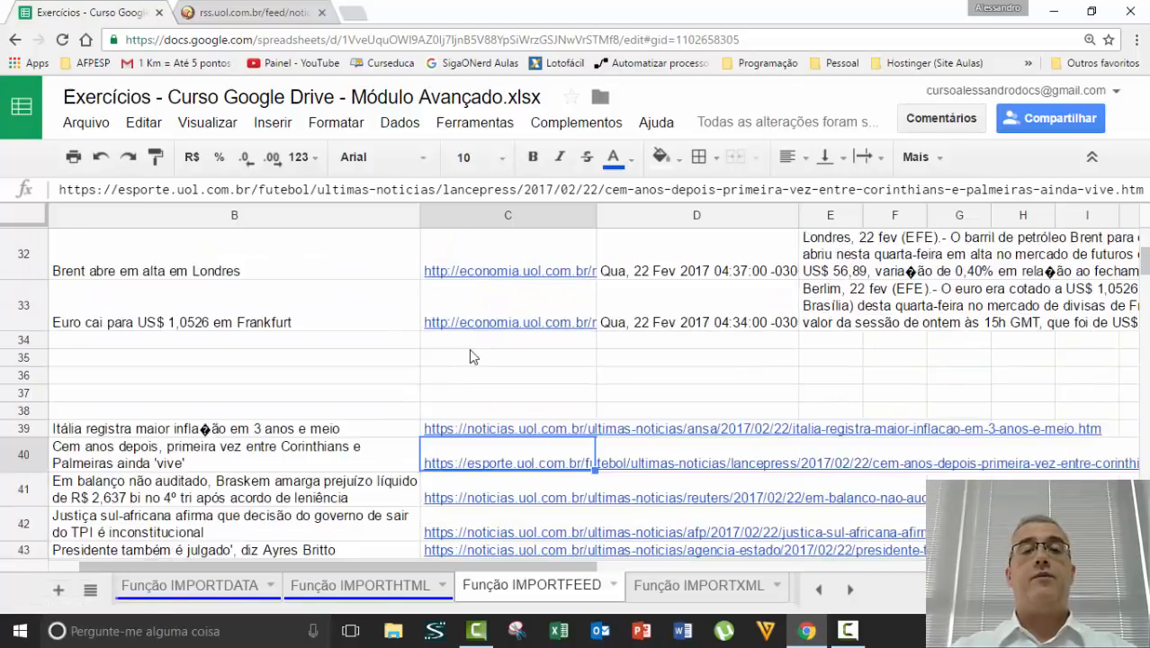
left_click(323, 310)
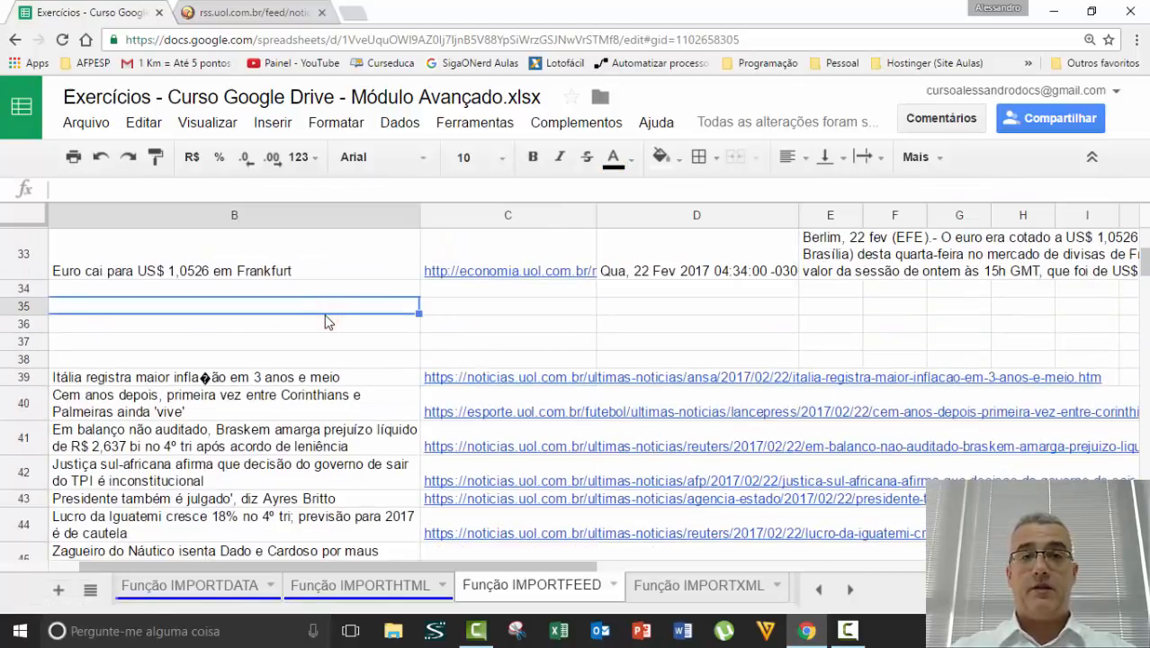
left_click(252, 341)
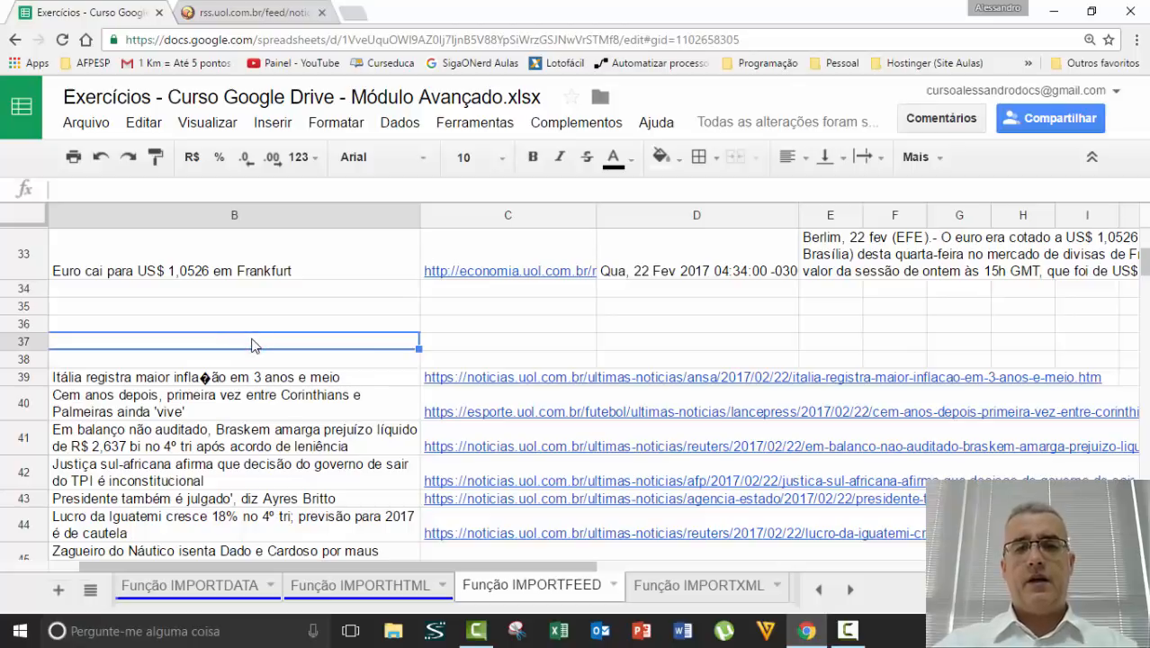
key("Right")
key("Right")
key("Left")
key("Left")
key("ctrl+Home")
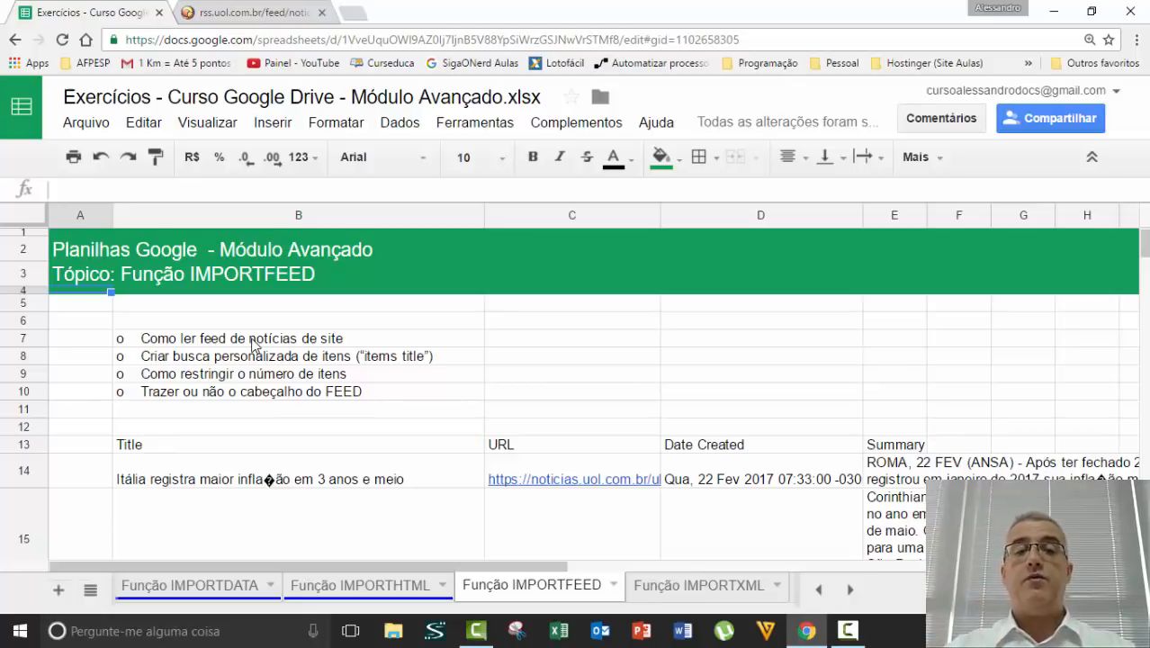
scroll(279, 369, "down", 5)
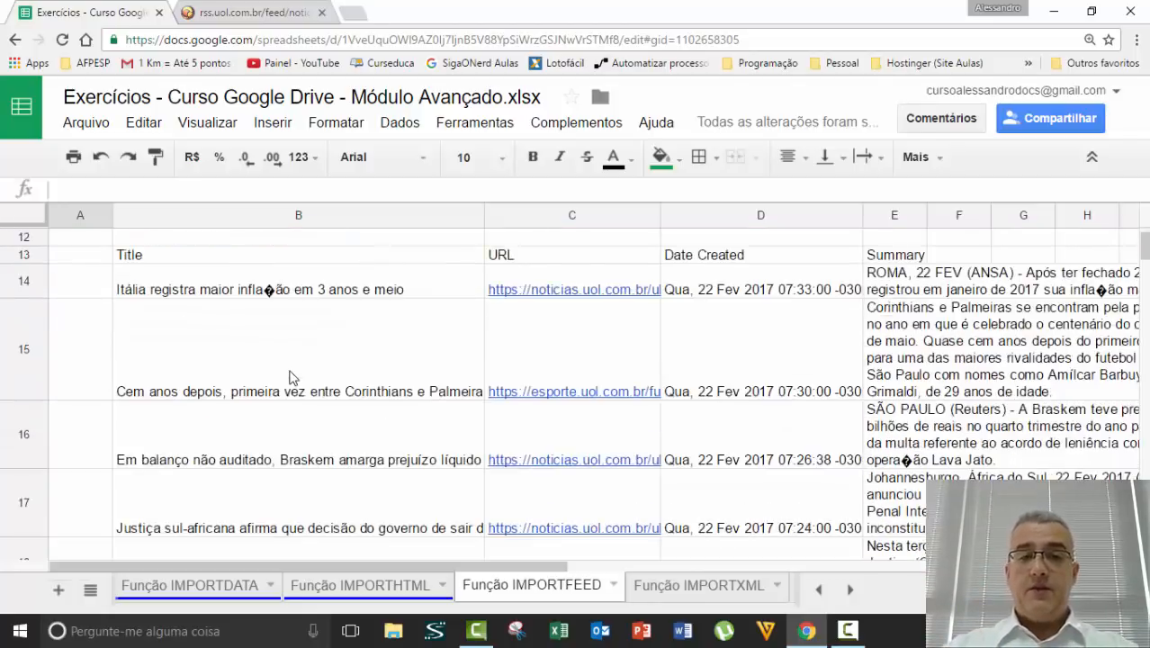
scroll(319, 367, "up", 1)
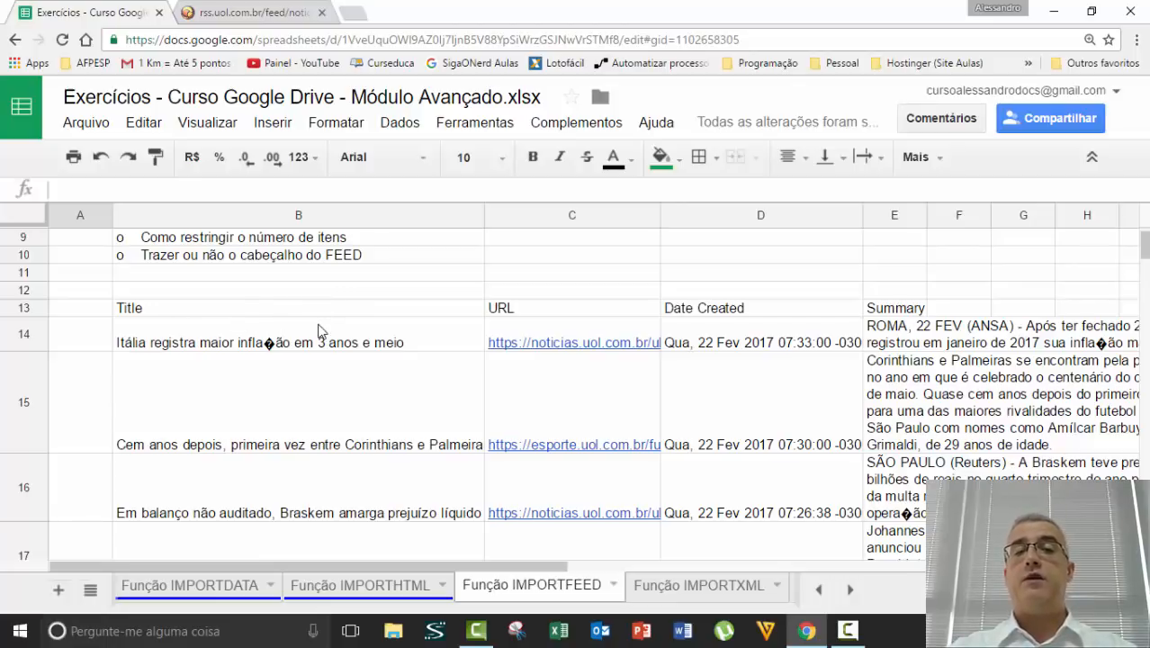
scroll(317, 331, "down", 3)
scroll(303, 317, "up", 6)
- Change the tab colour of the Função IMPORTFEED sheet to blue
left_click(399, 324)
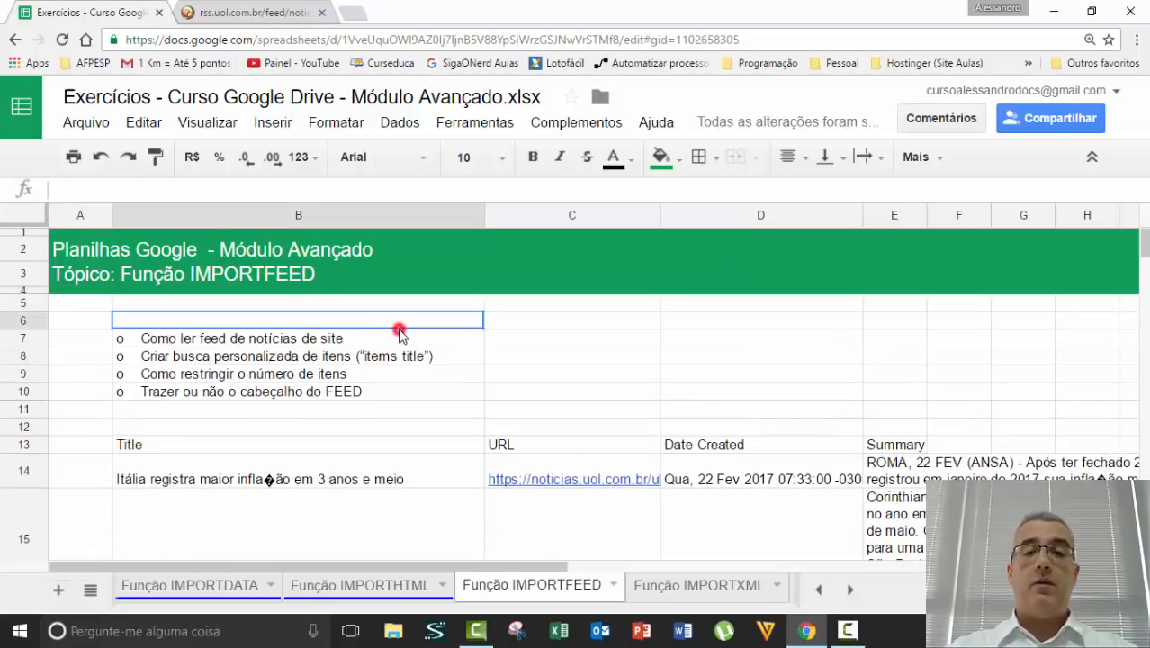
left_click(615, 583)
left_click(634, 393)
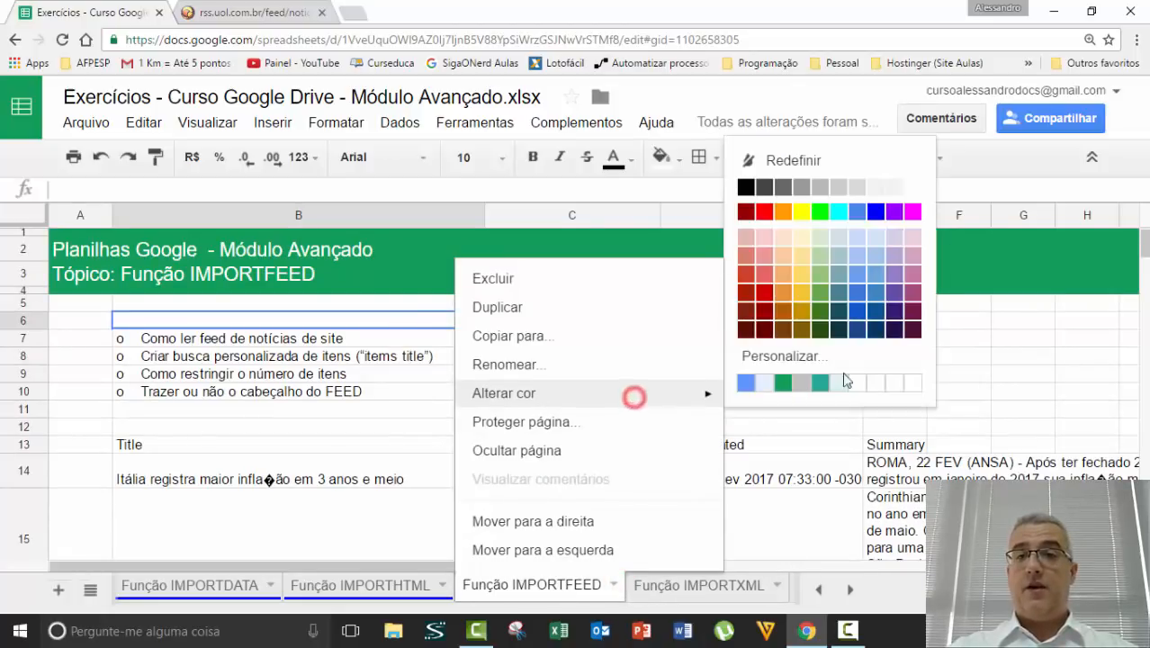
left_click(877, 213)
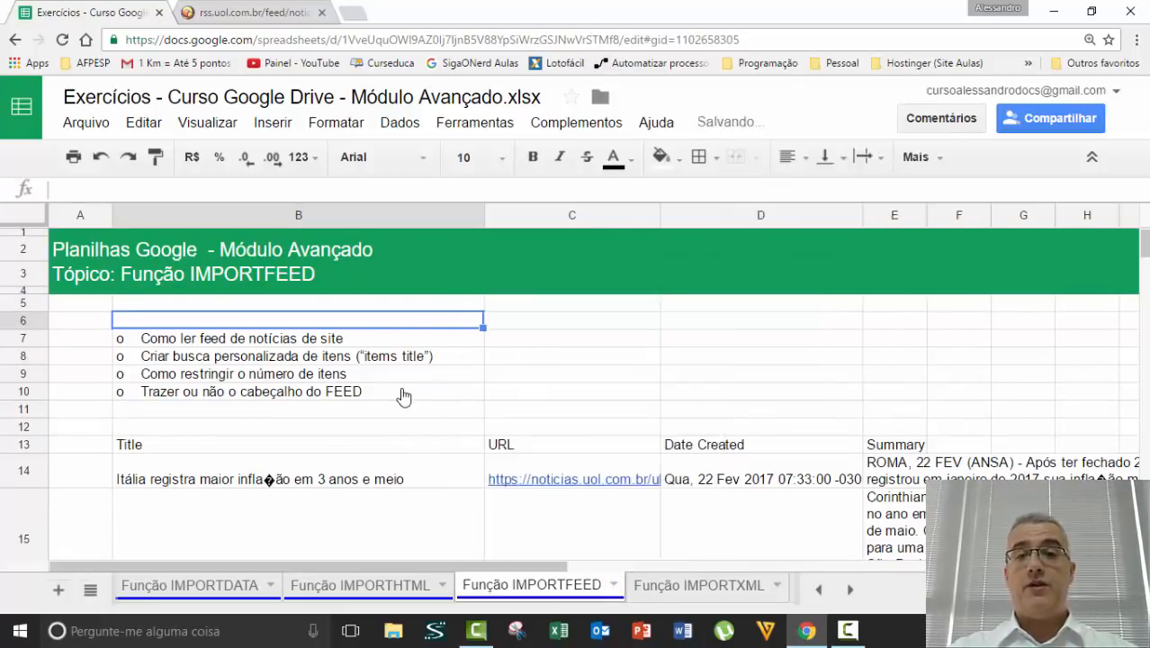
left_click(600, 380)
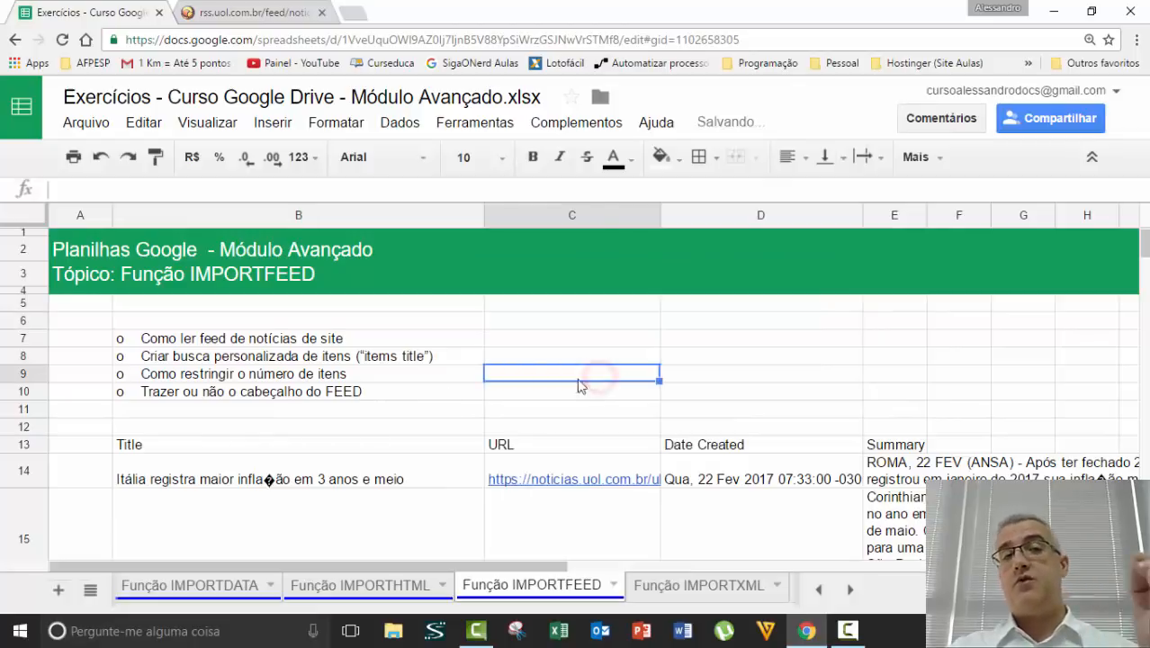
- Close the UOL RSS feed page, switch to the Função IMPORTXML sheet and bring the sheet tabs beyond it into view
left_click(289, 12)
left_click(318, 11)
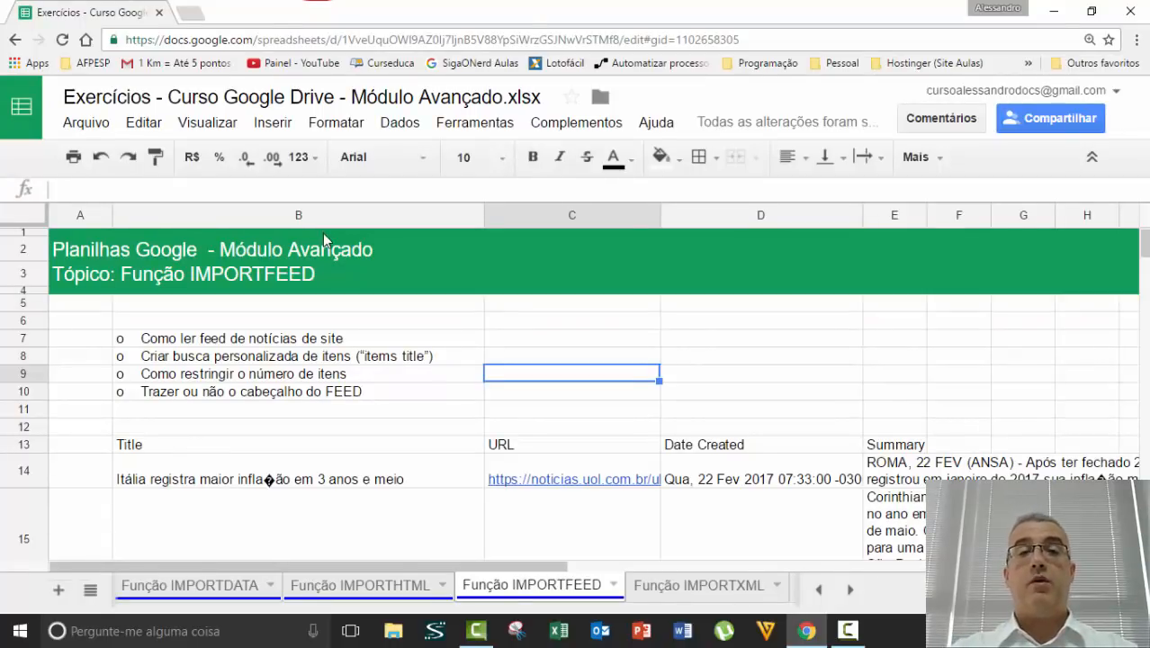
left_click(714, 592)
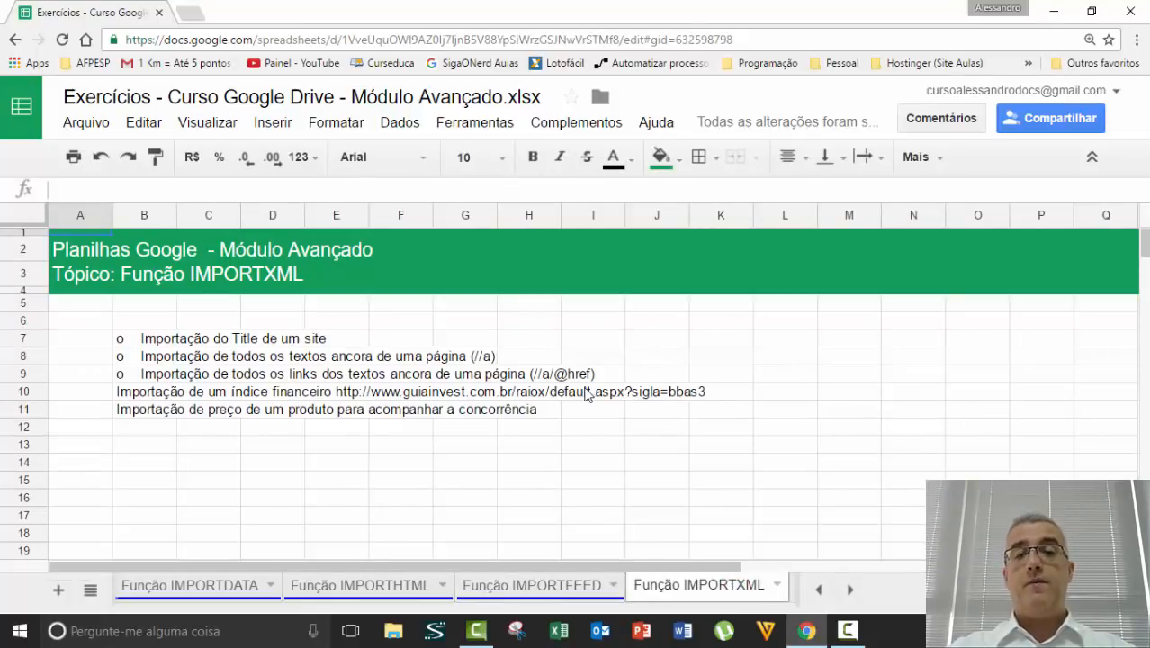
left_click(850, 590)
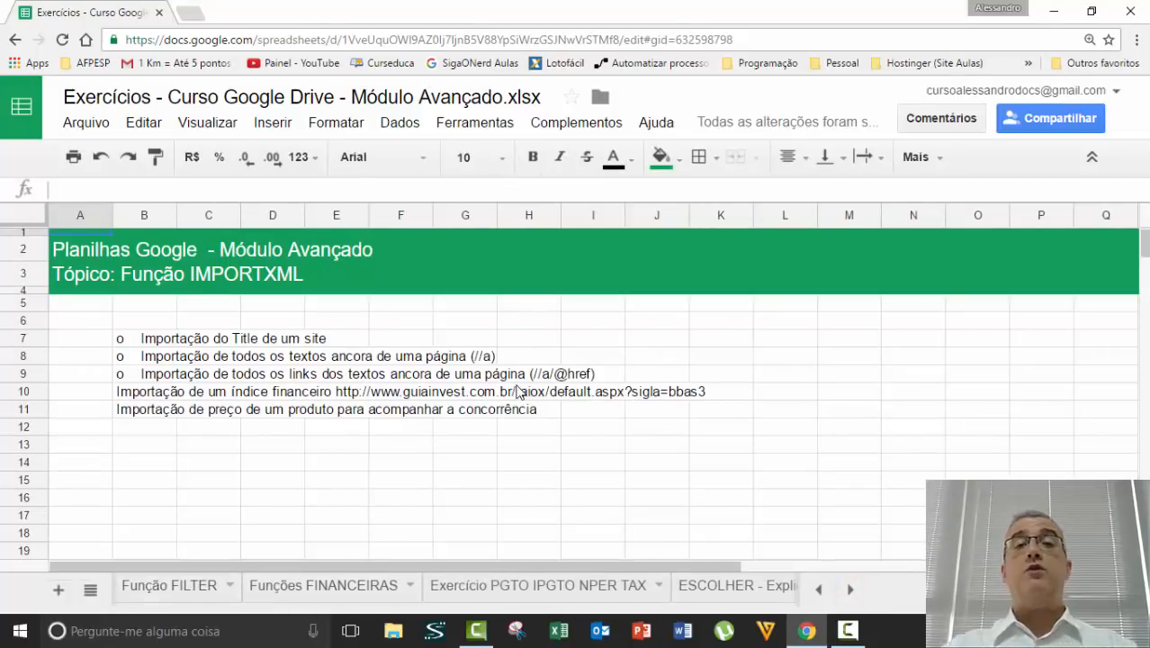